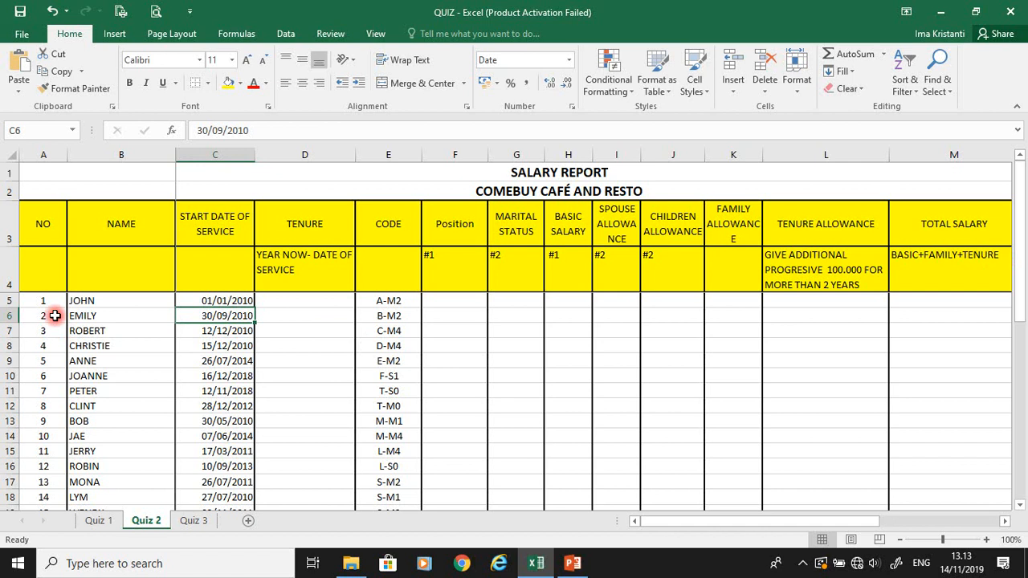
Examine the salary report's columns down to the grand total, along with the position and marital status lookup tables #1 and #2
drag(1024, 233, 1023, 321)
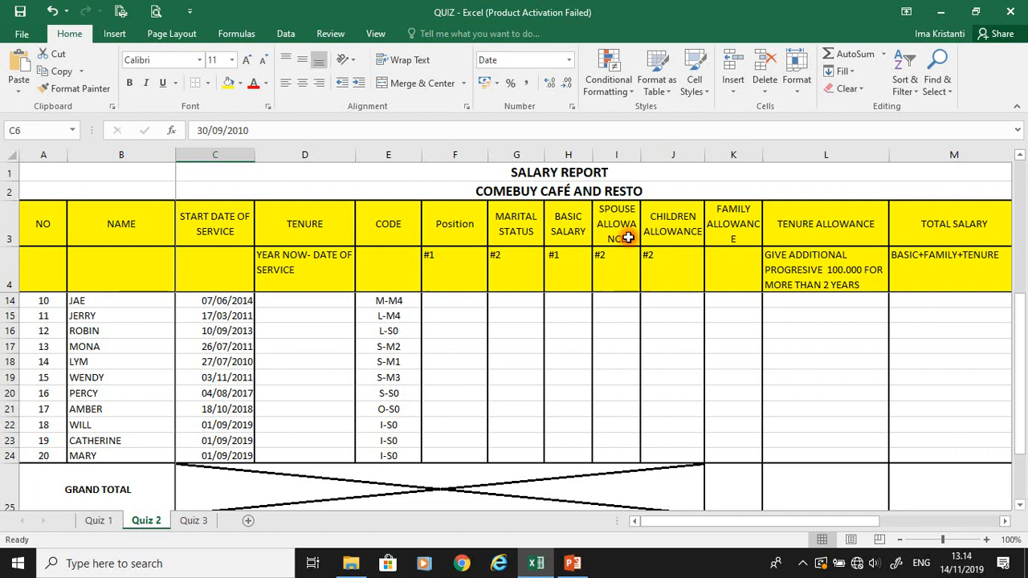
click(671, 225)
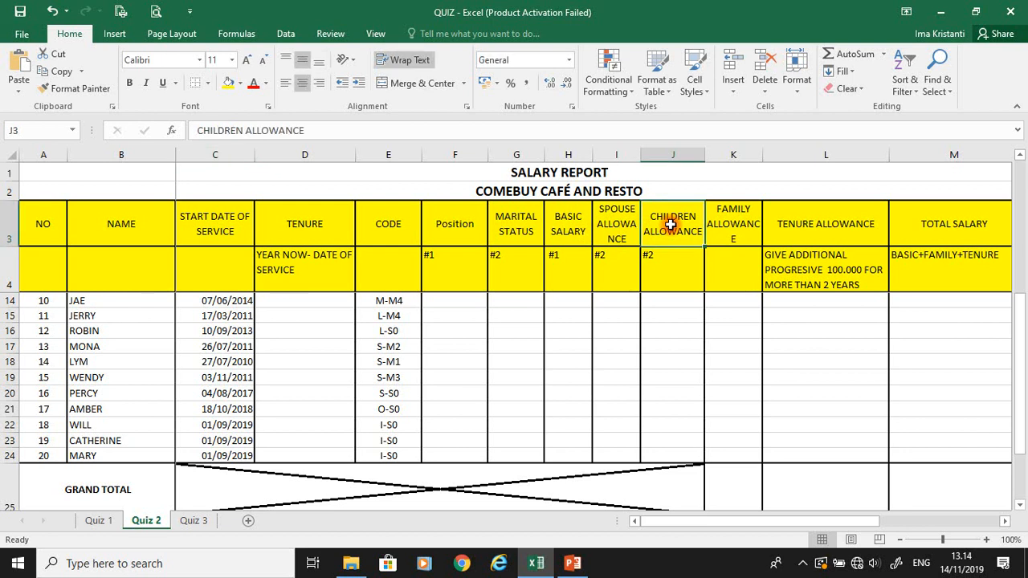
key(Right)
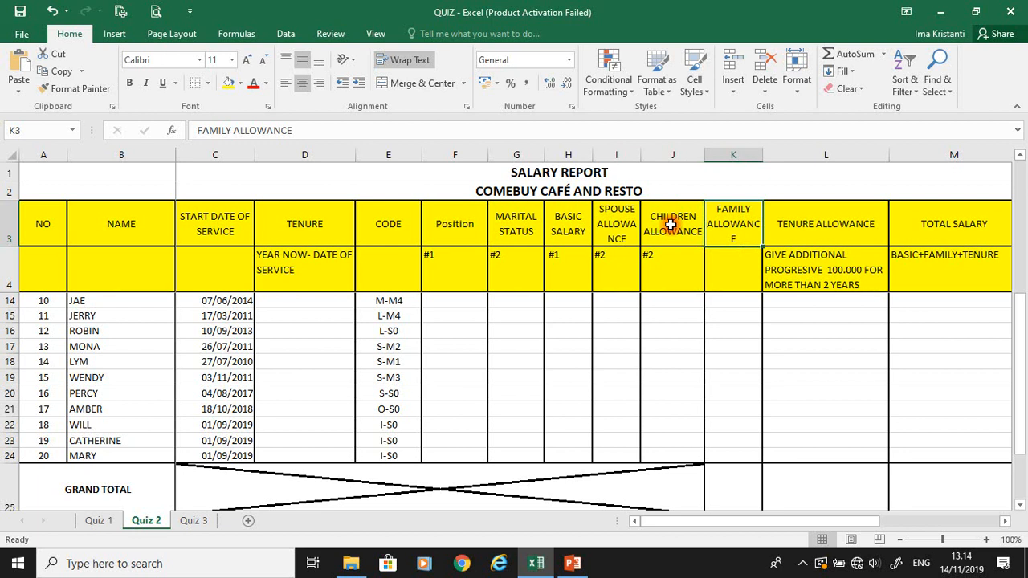
key(Right)
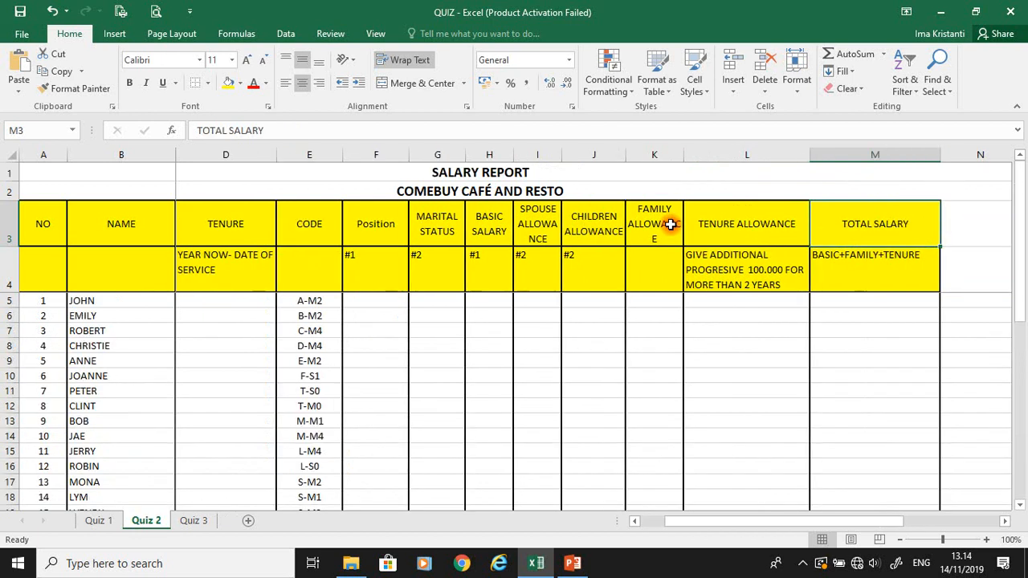
key(Right)
key(Right)
key(Right)
key(Right)
key(Right)
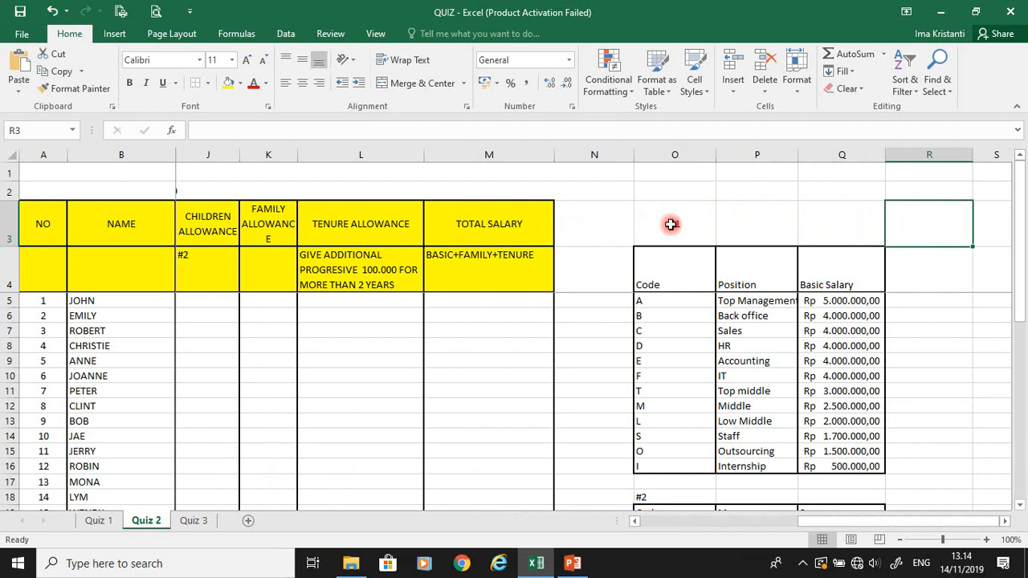
key(Right)
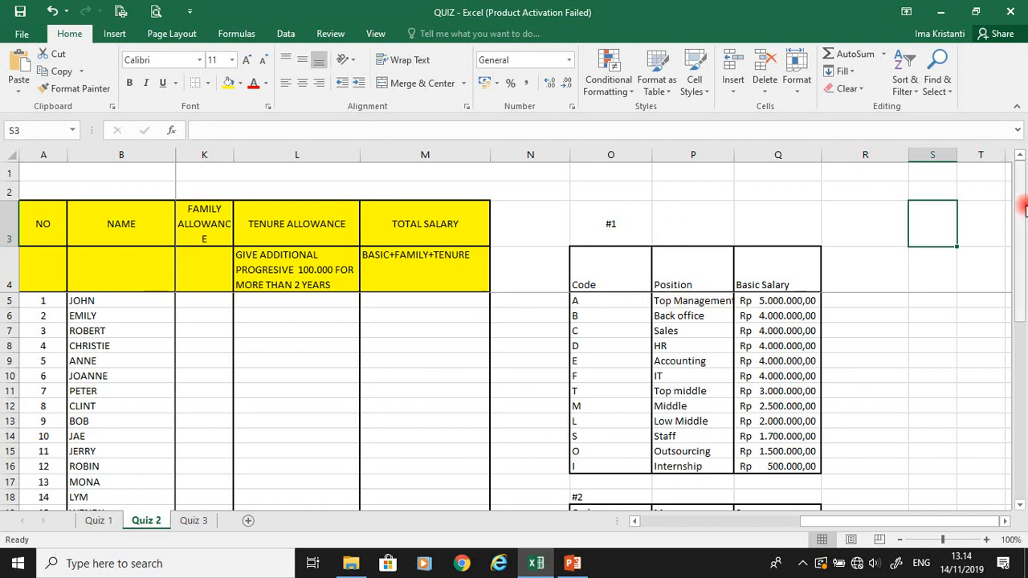
drag(1026, 211, 1026, 340)
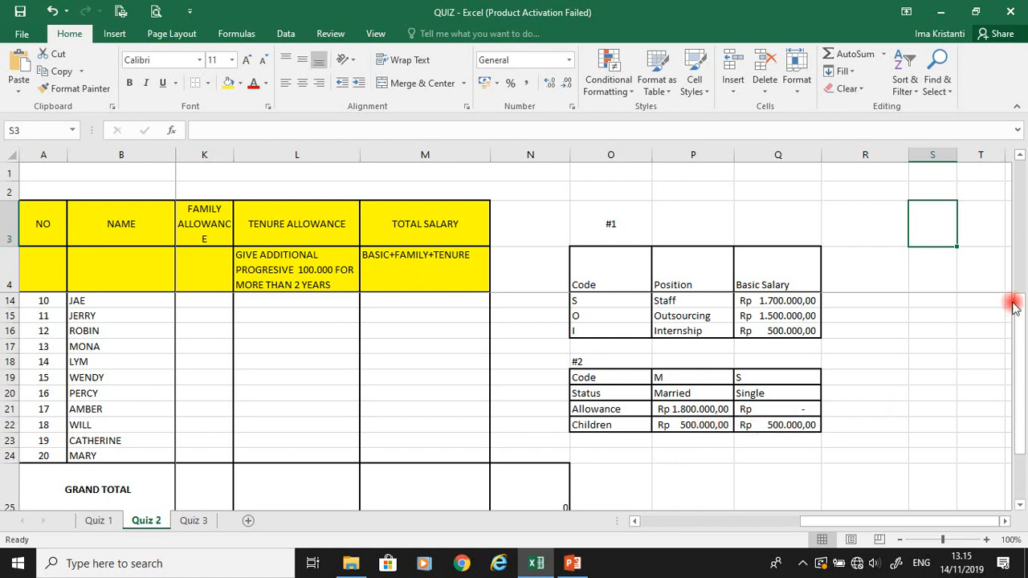
drag(1017, 326, 1022, 352)
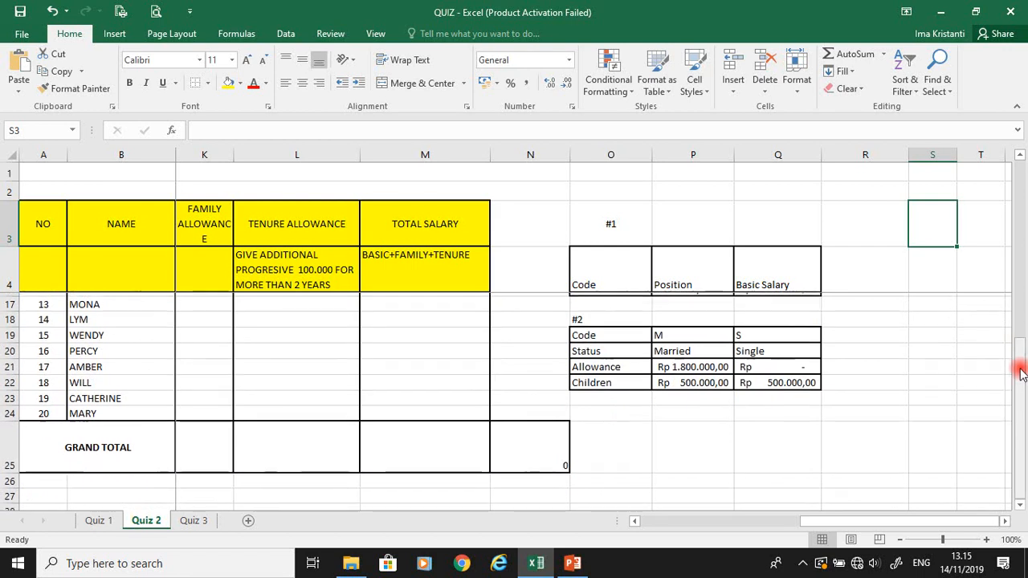
drag(852, 520, 666, 554)
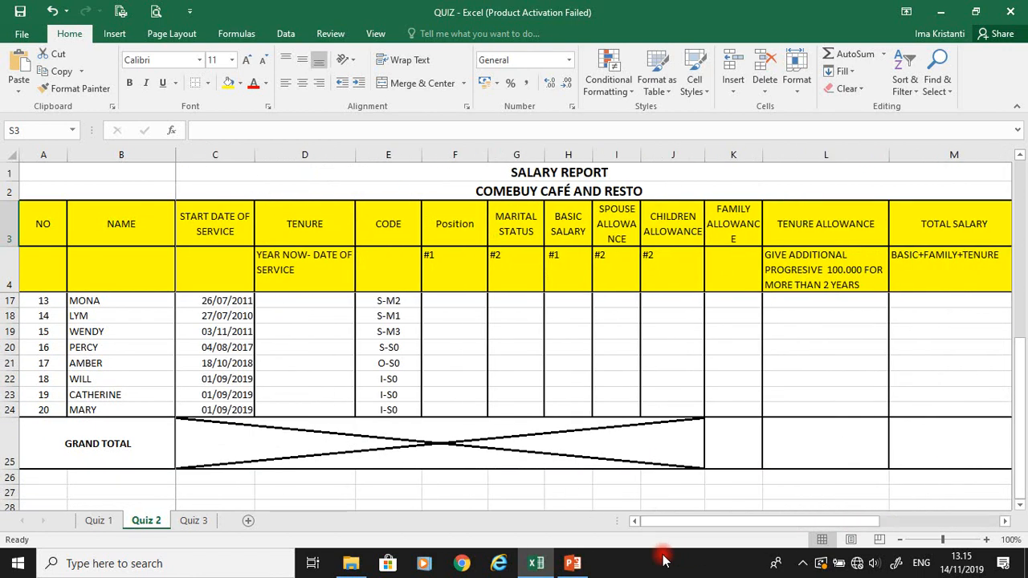
drag(1023, 356, 1019, 109)
Calculate the first employee's tenure in D5 with the formula =2019-YEAR(C5)
click(283, 297)
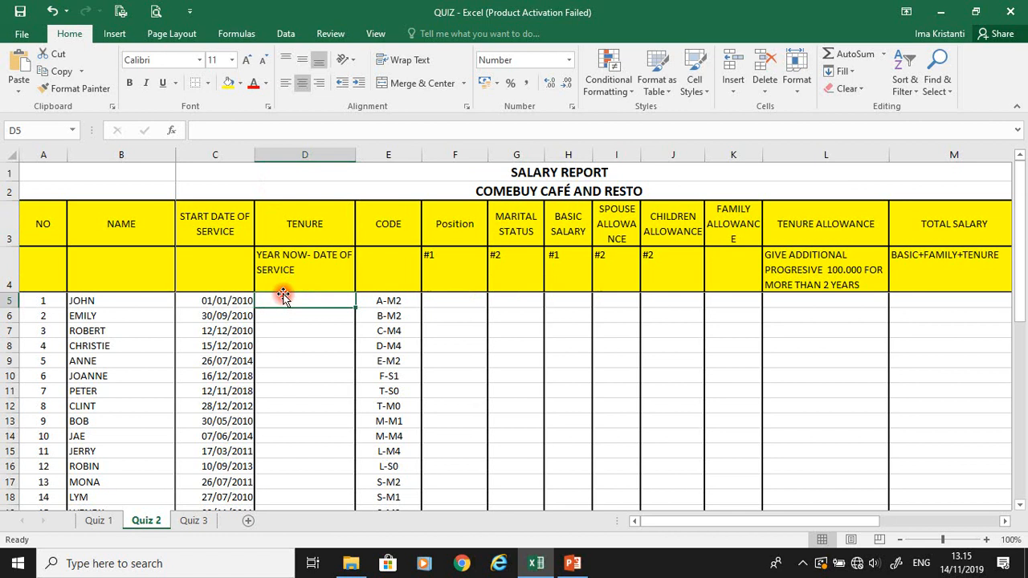
text(=)
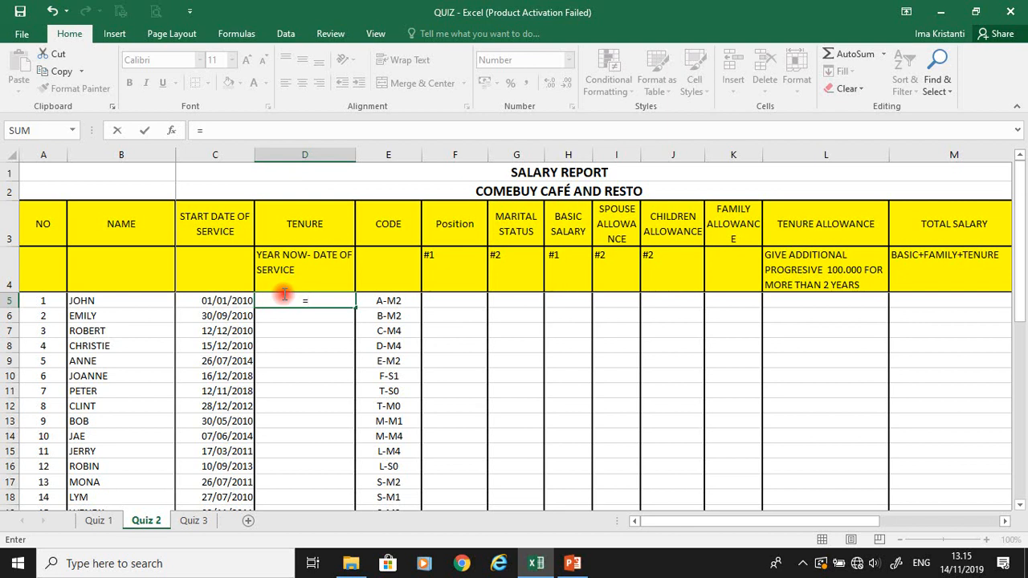
text(2019-YEAR)
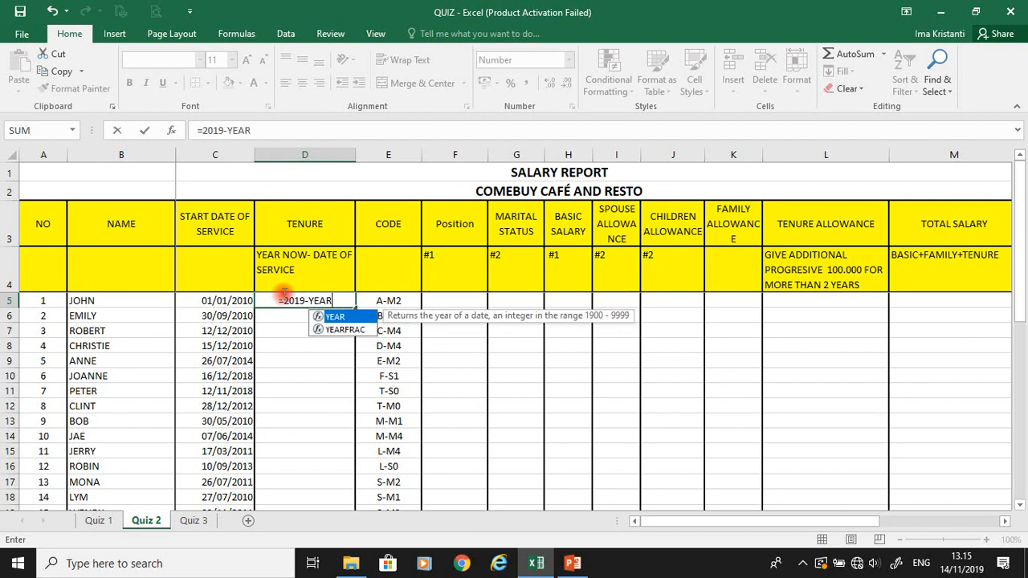
text(()
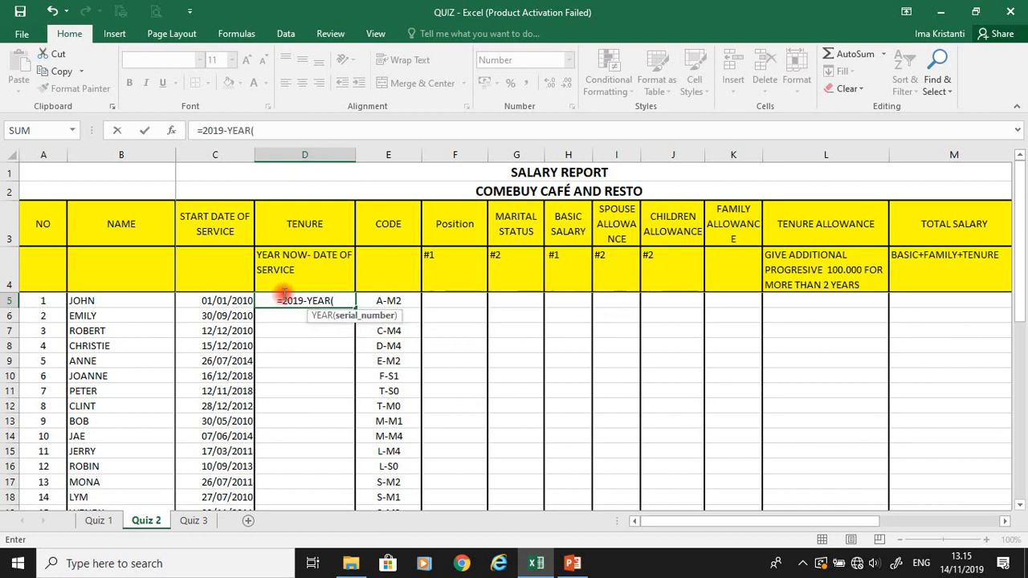
click(228, 299)
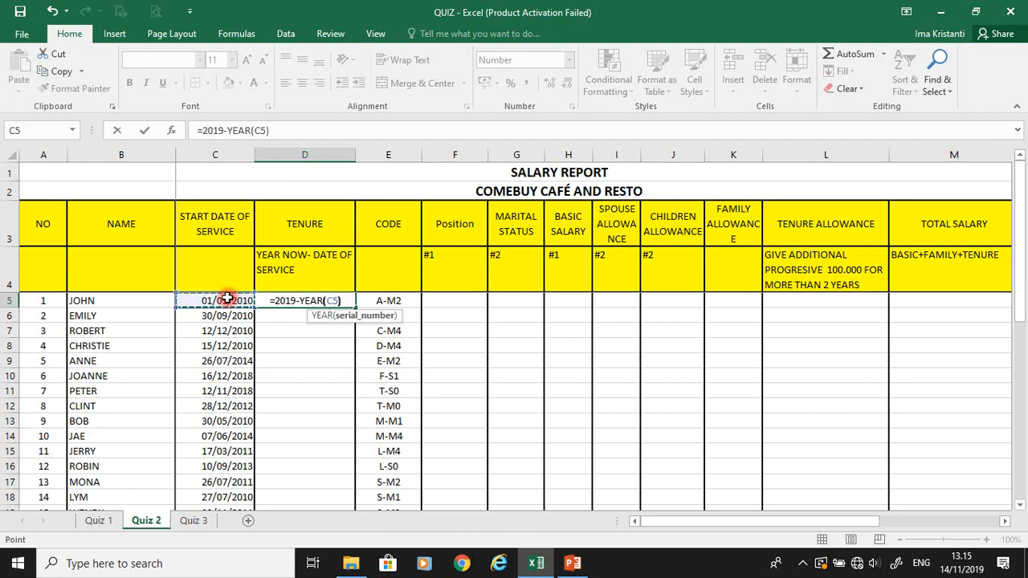
text())
key(Return)
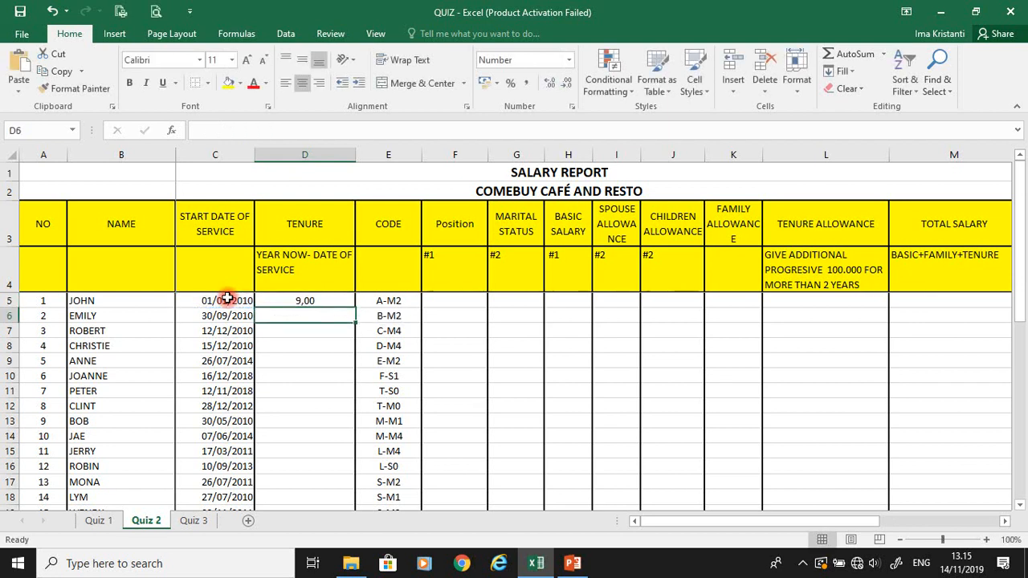
Try to auto-fill the tenure formula from D5 down the whole column
key(Up)
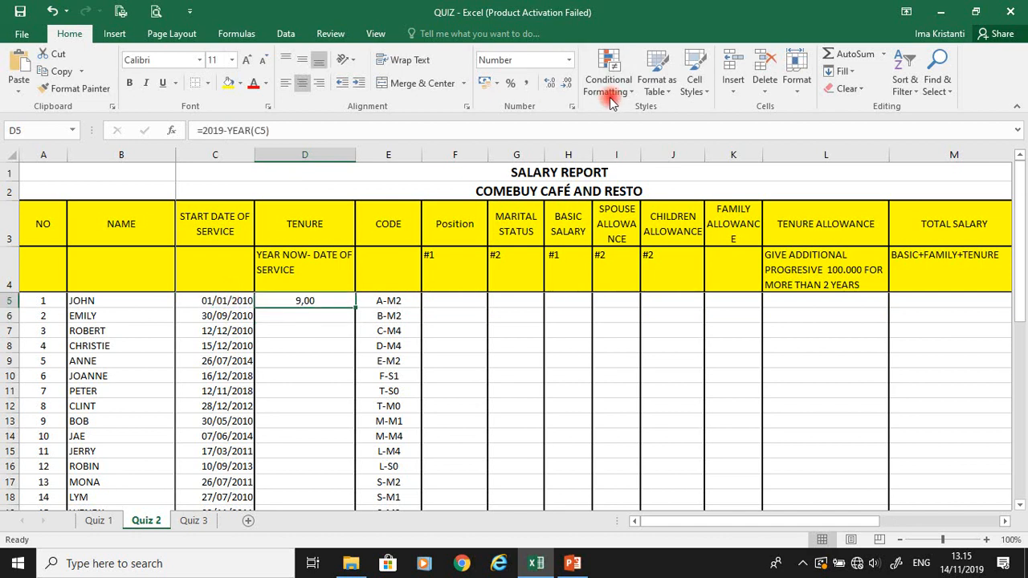
double_click(357, 308)
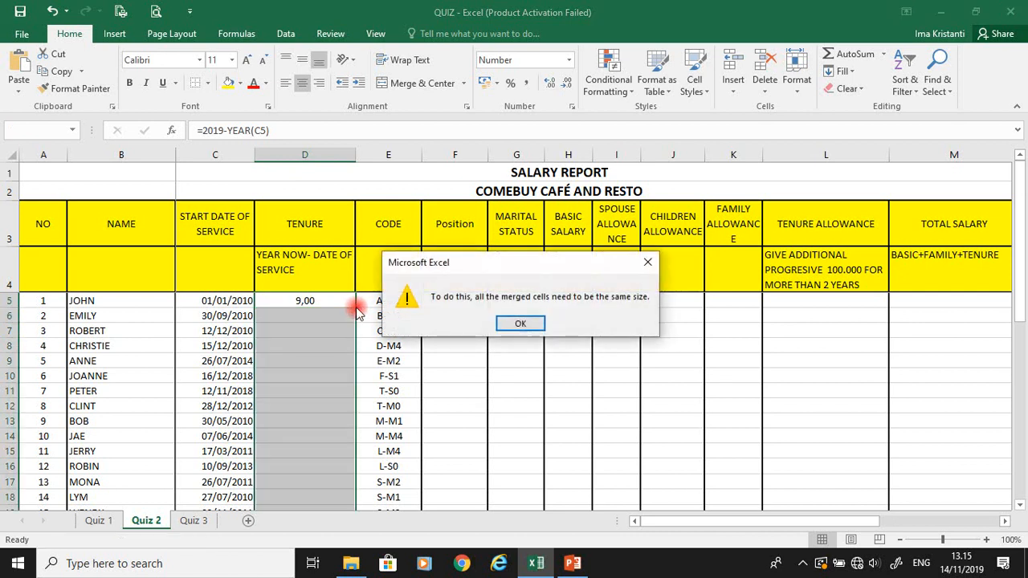
click(535, 321)
scroll(850, 190, down, 4)
scroll(850, 190, down, 1)
scroll(850, 190, up, 5)
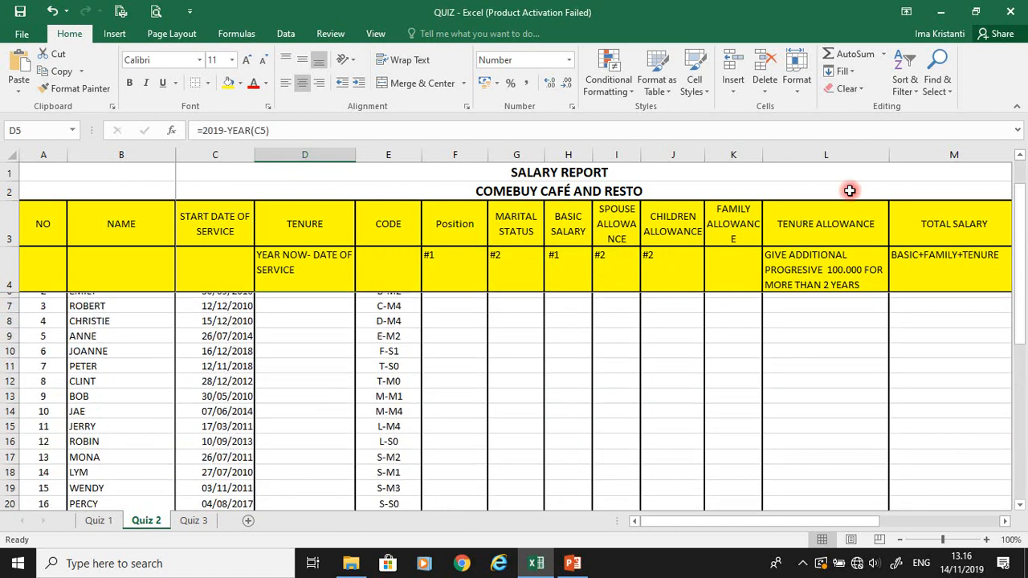
scroll(850, 191, down, 5)
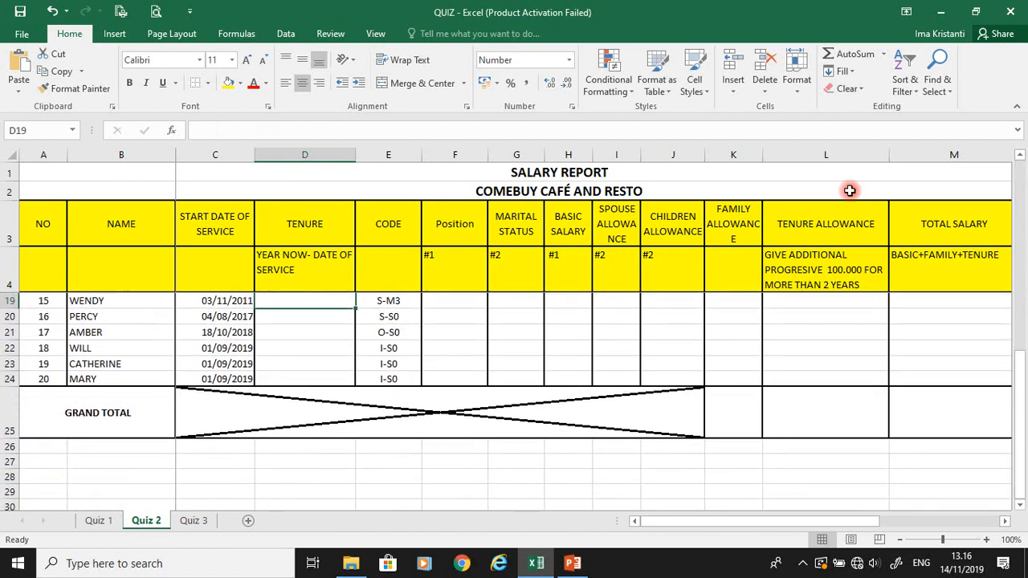
click(310, 332)
drag(1021, 421, 1021, 156)
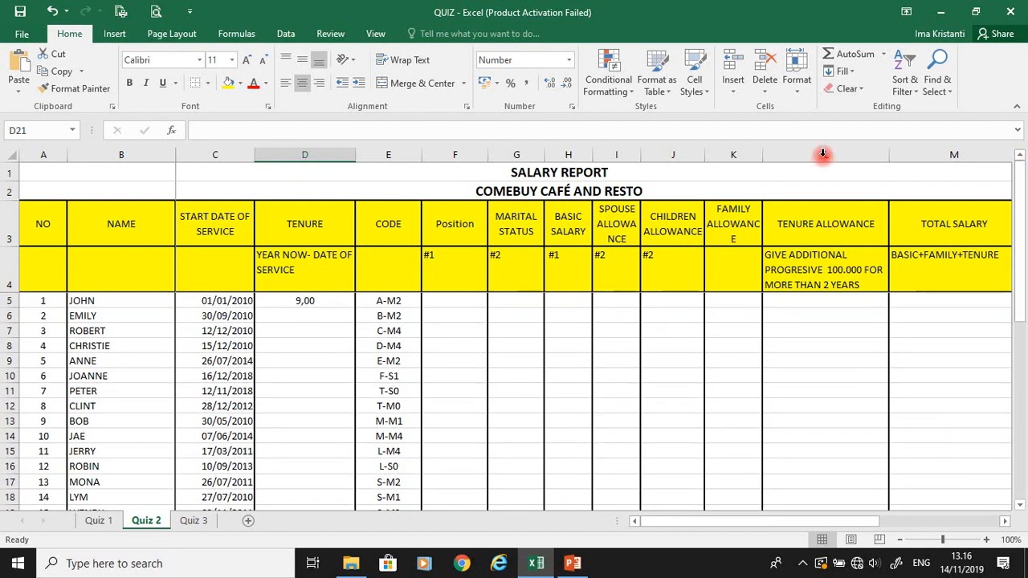
Fill the tenure formula from D5 down to D24, stopping above the grand total row
click(302, 300)
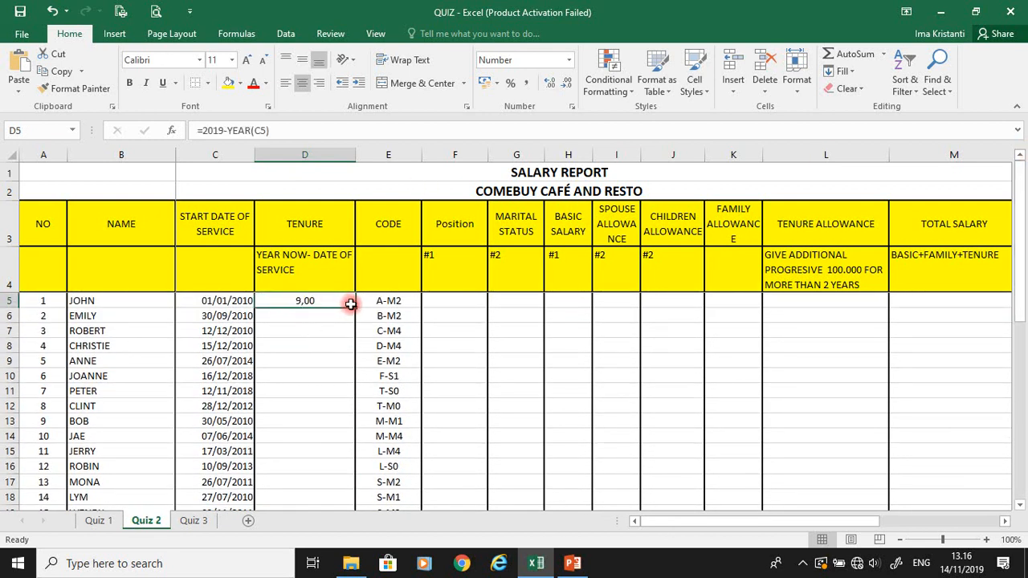
drag(355, 307, 331, 440)
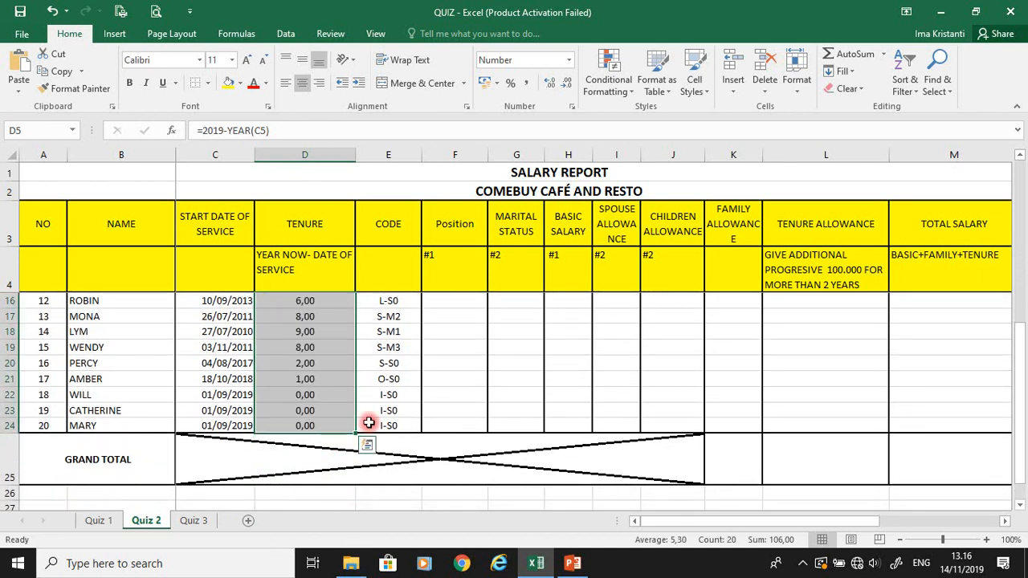
drag(1020, 402, 1025, 125)
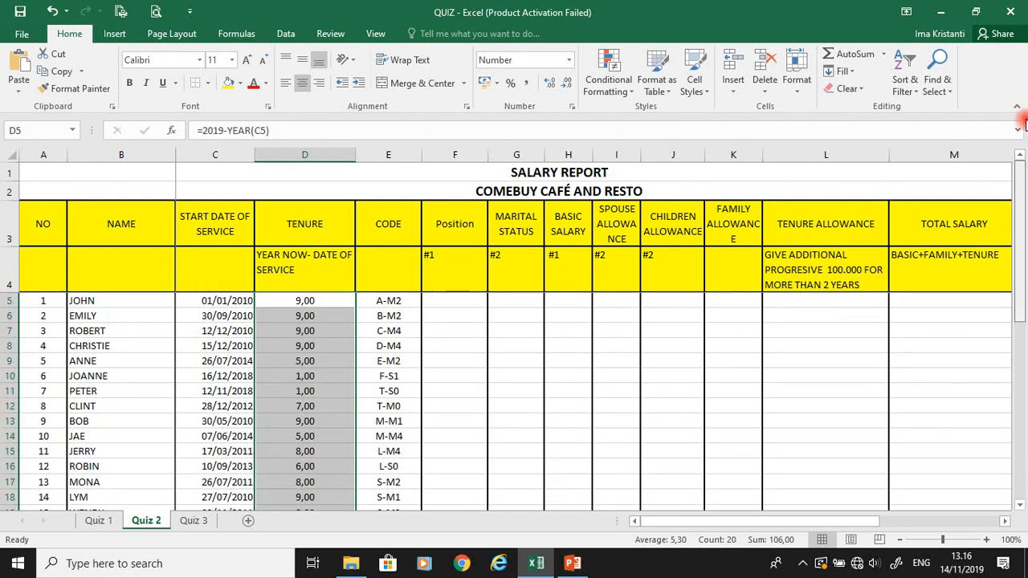
Extract the first character of the code in F5 with =LEFT(E5;1) and fill the Position column down to F24
click(396, 301)
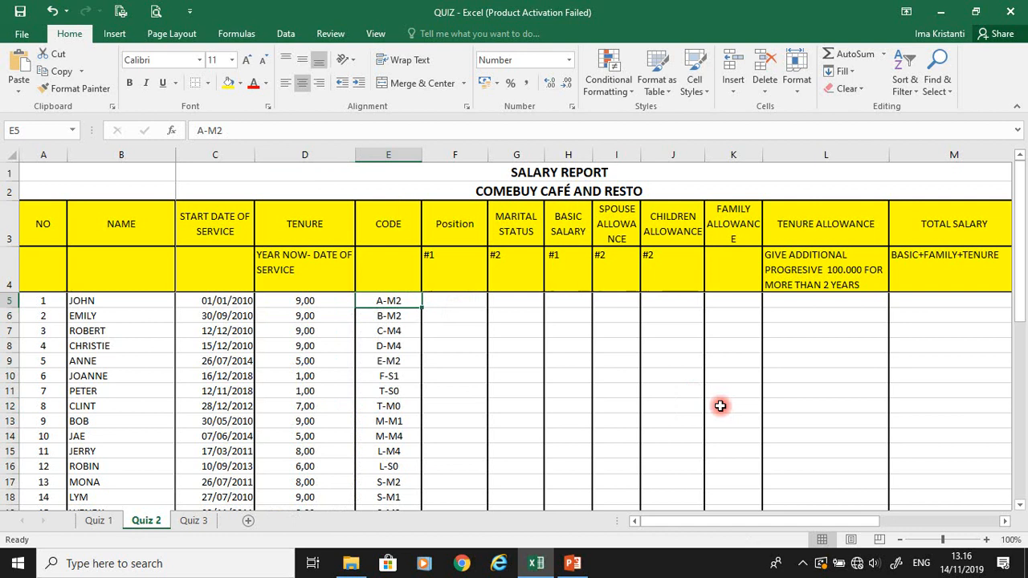
key(Right)
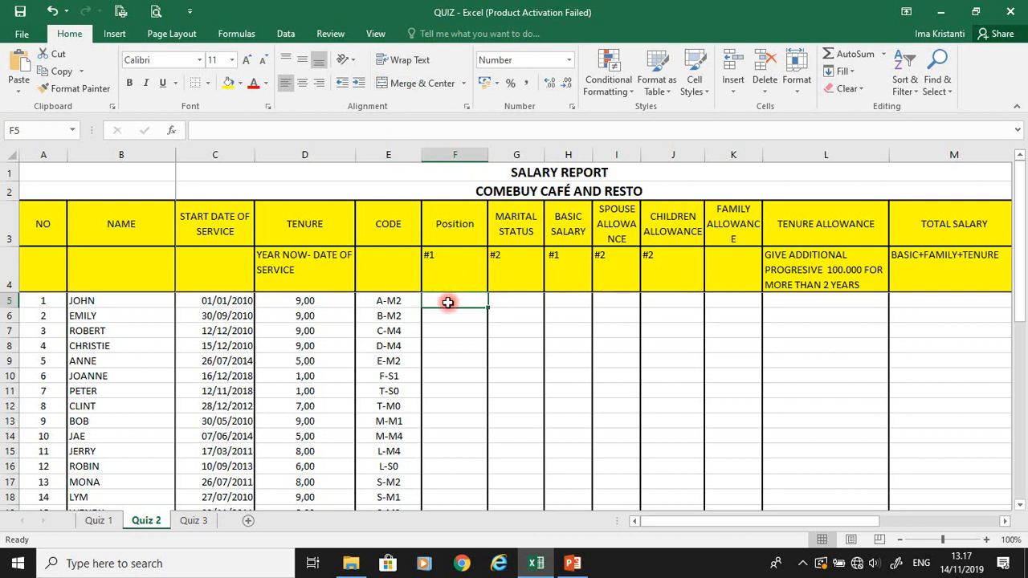
text(=)
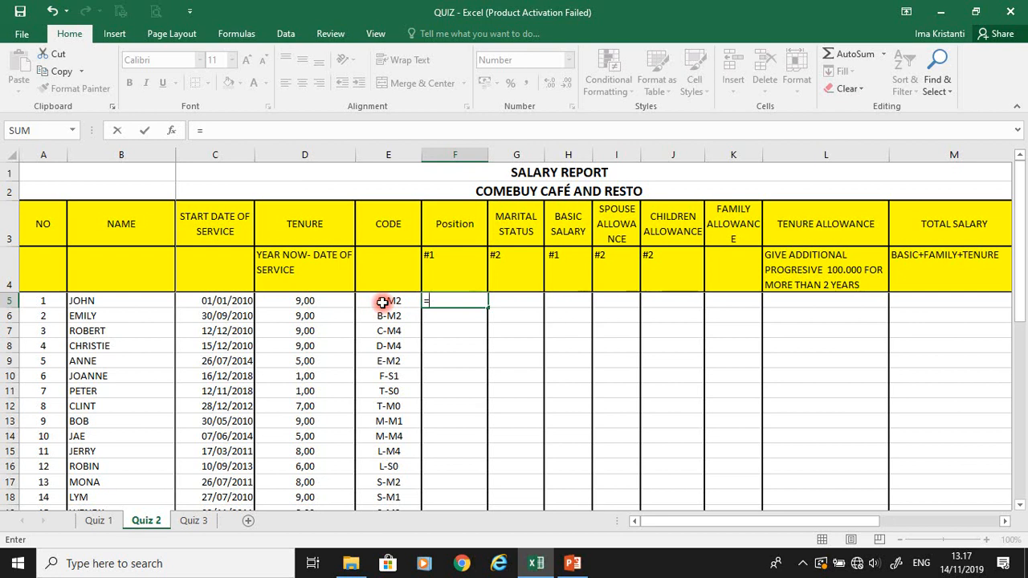
text(LEFT()
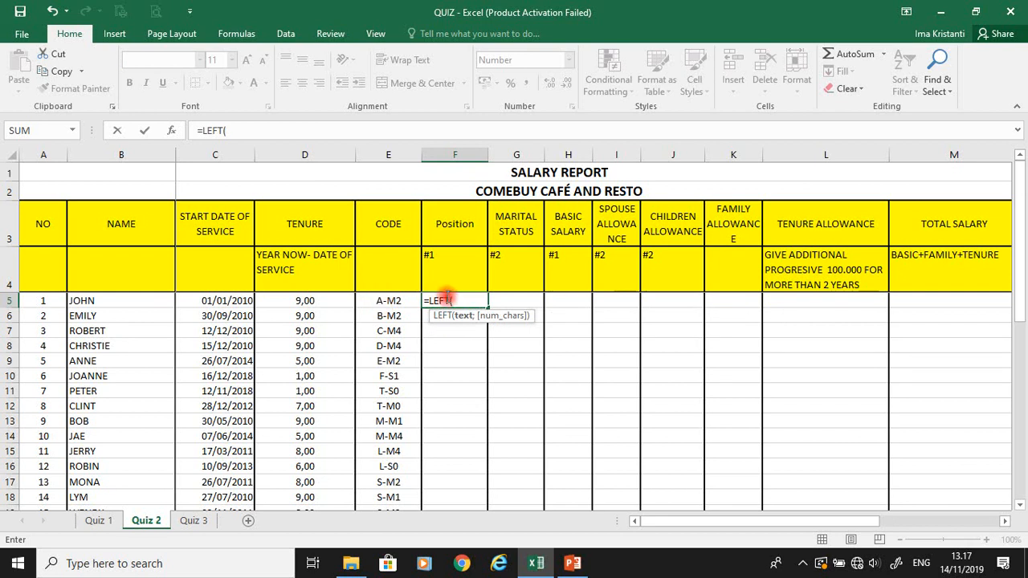
click(375, 300)
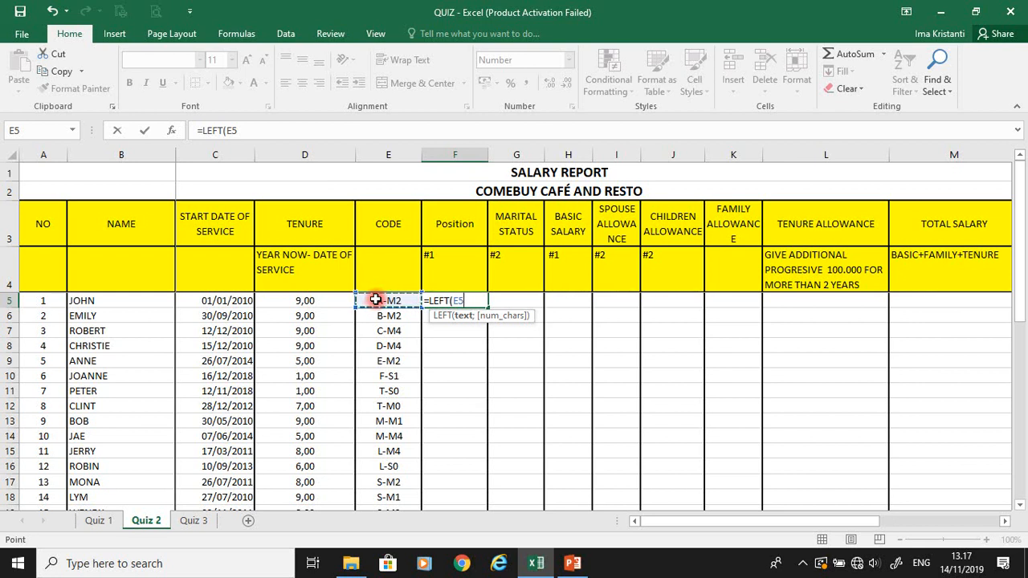
text(;)
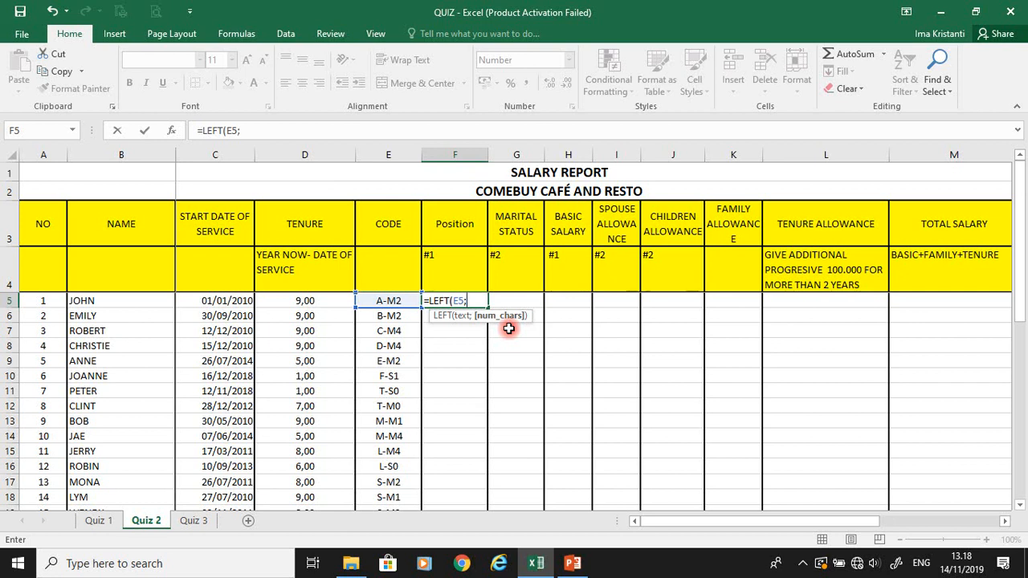
text(1))
key(ctrl+Return)
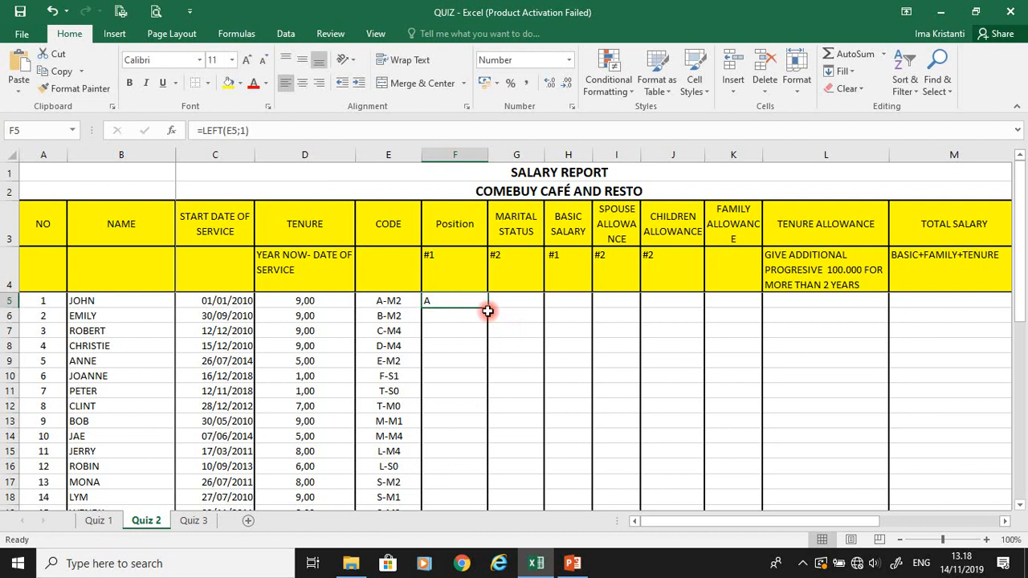
drag(486, 310, 476, 504)
drag(1020, 378, 1001, 178)
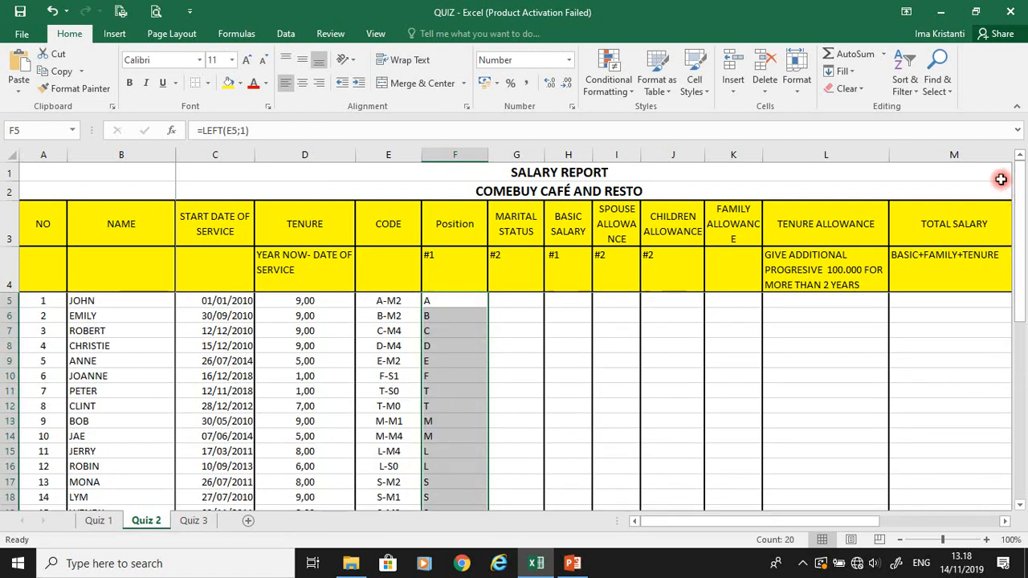
click(436, 300)
drag(248, 130, 197, 130)
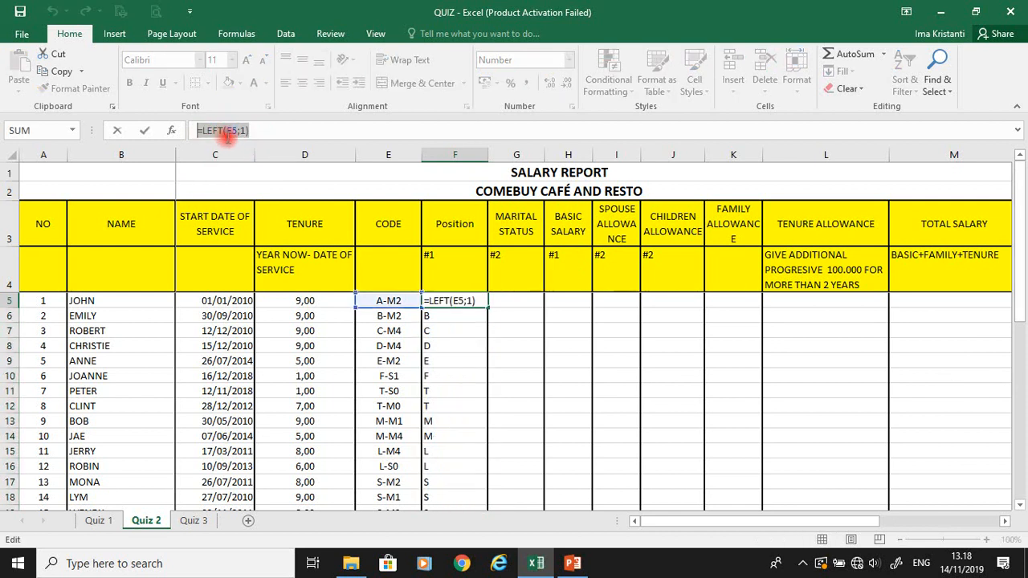
drag(832, 521, 979, 526)
drag(760, 300, 861, 475)
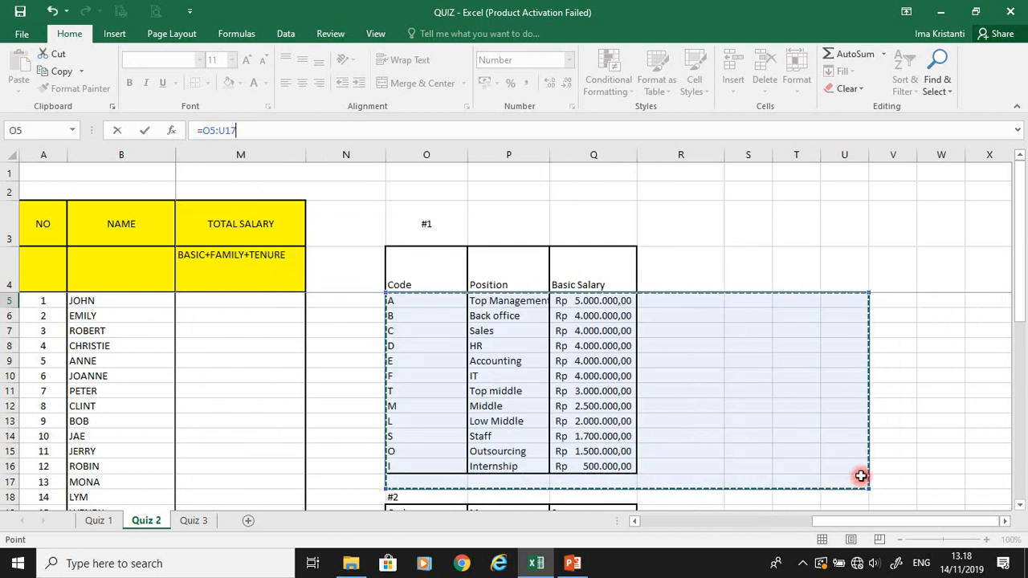
key(Escape)
key(Right)
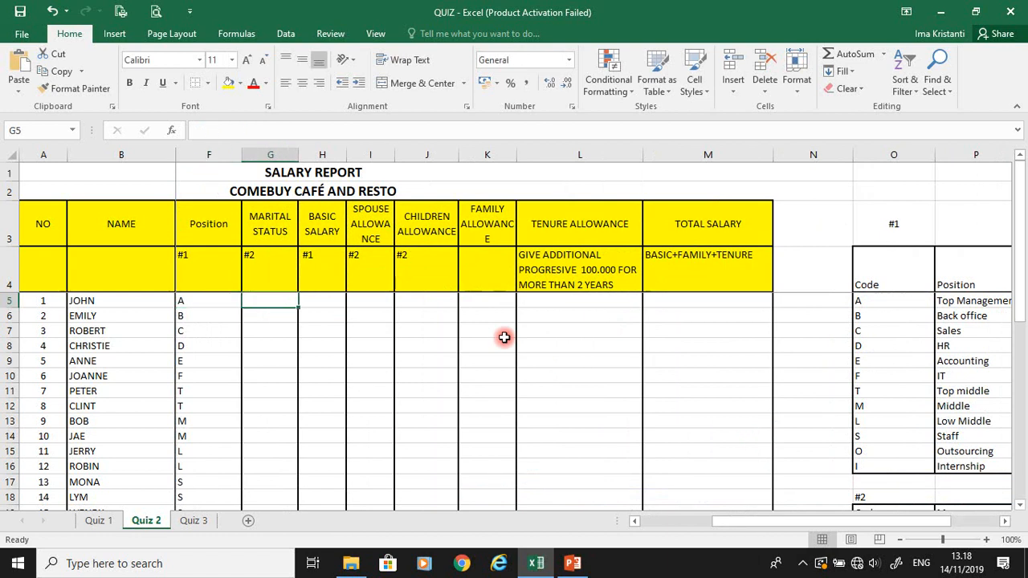
key(Left)
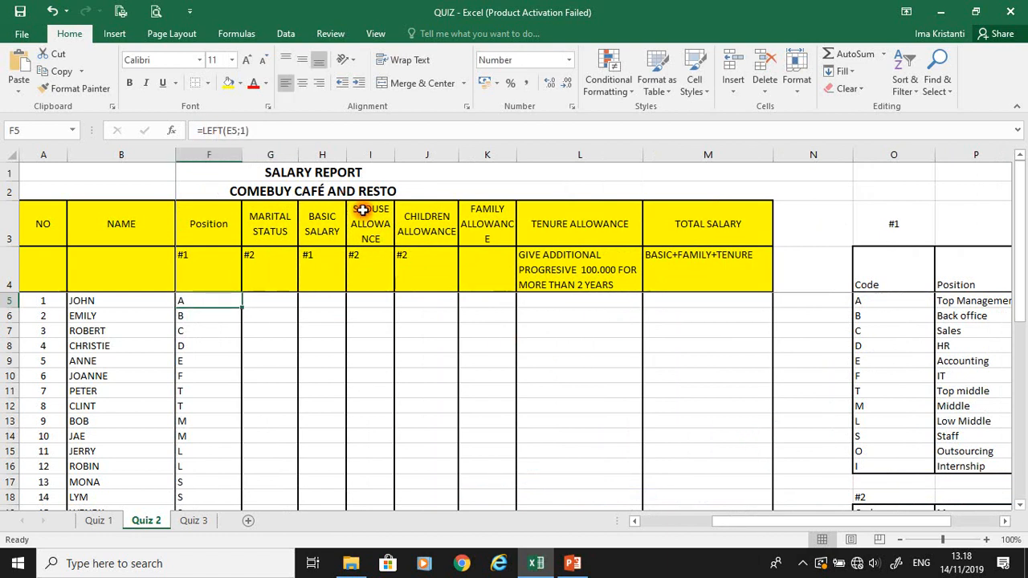
Wrap the LEFT formula in F5 in a VLOOKUP, using LEFT(E5;1) as the lookup value
click(202, 130)
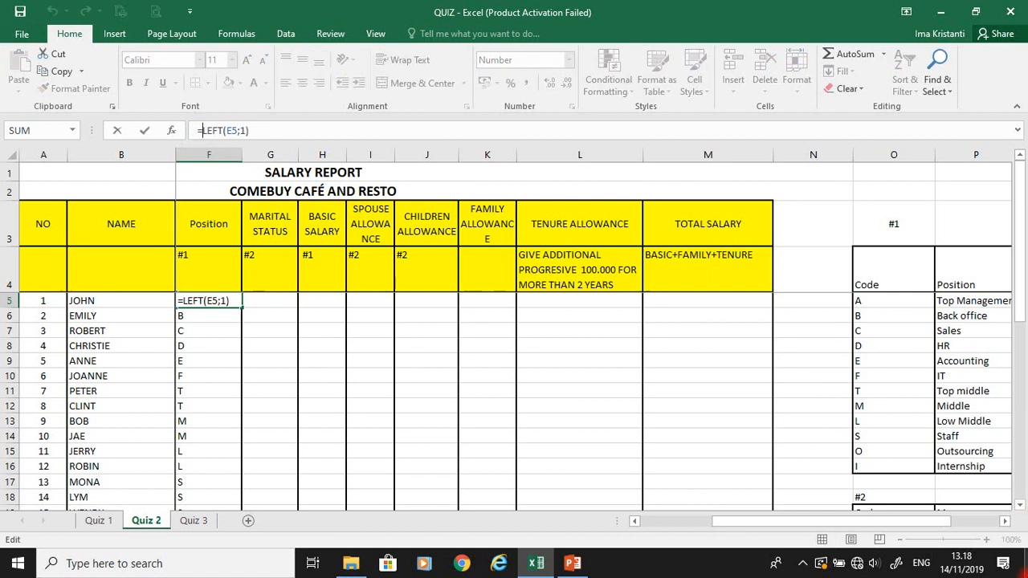
drag(923, 523, 959, 526)
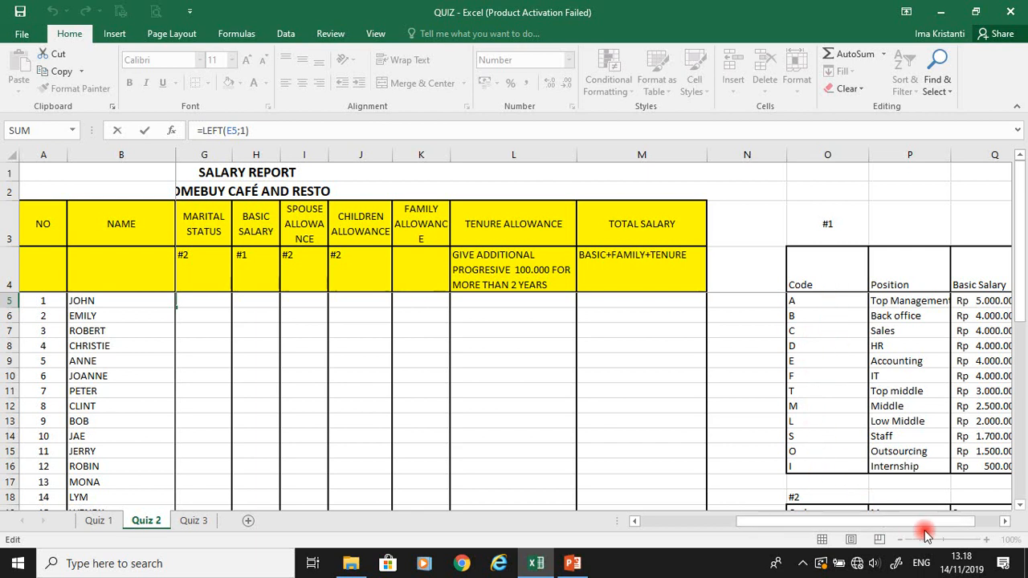
drag(921, 522, 824, 492)
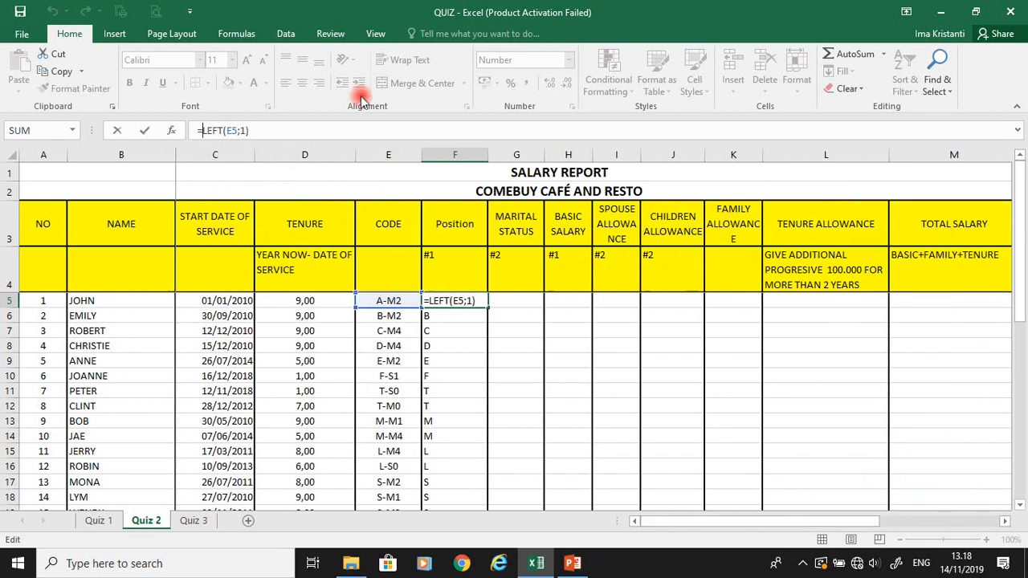
text(V)
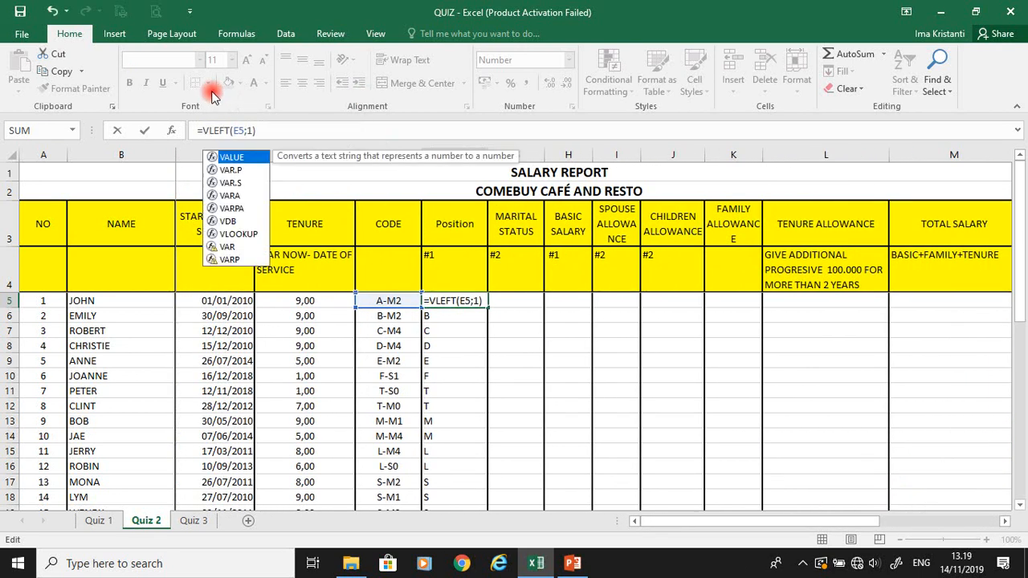
text(LOOKUP()
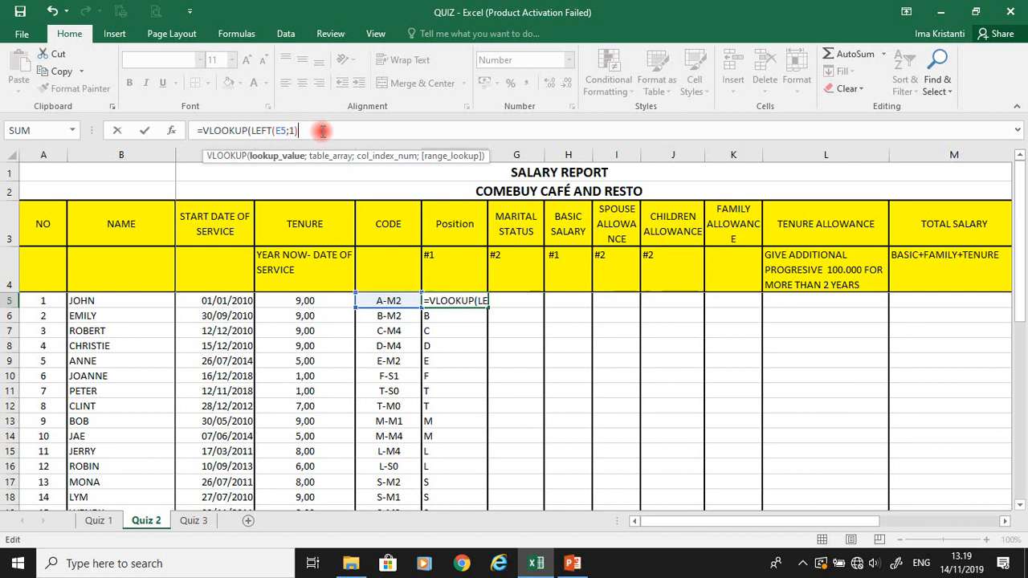
text(;)
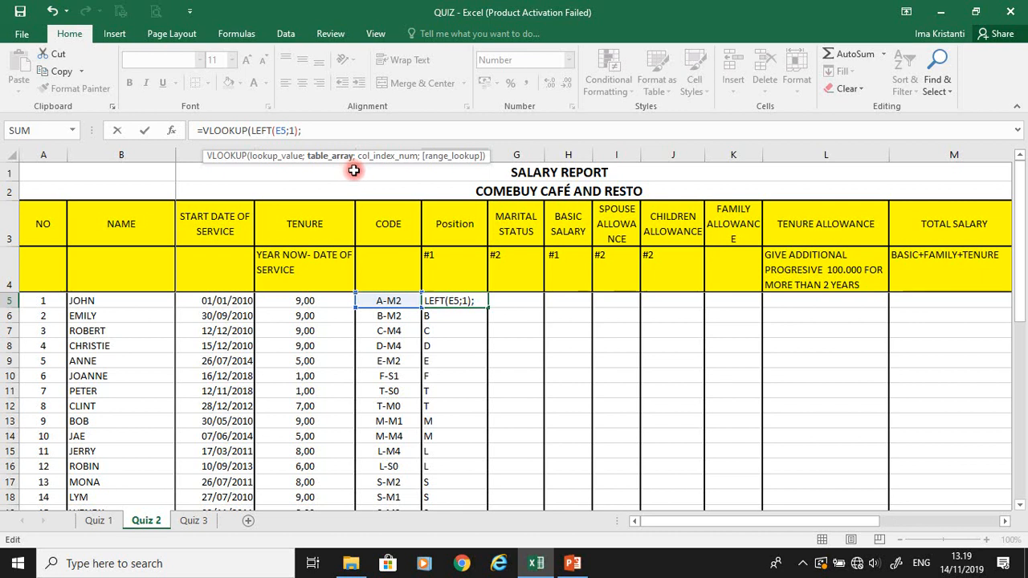
Complete the VLOOKUP in F5 with the absolute table range $O$5:$Q$16, column index 2 and range lookup 0
drag(680, 520, 833, 528)
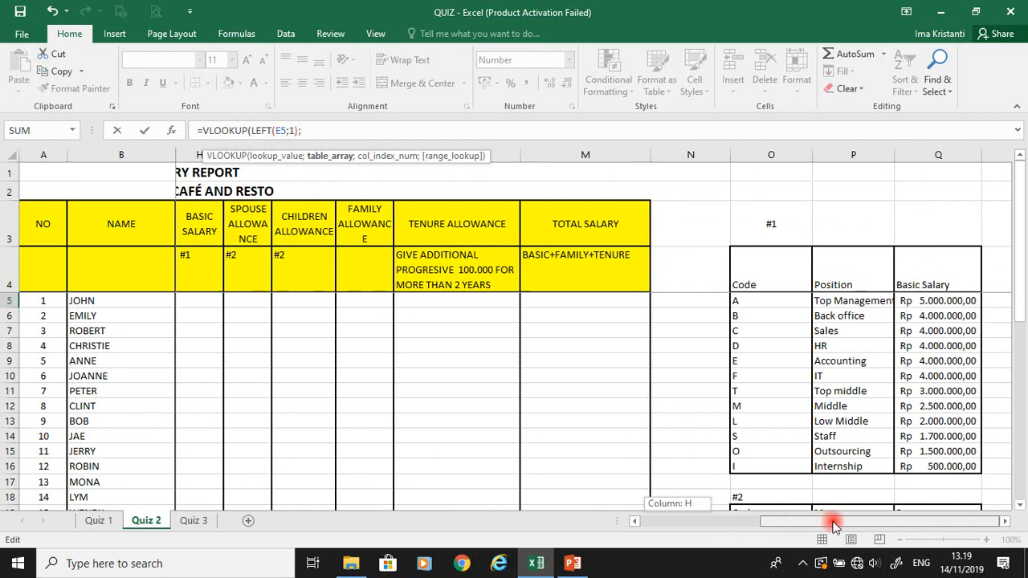
drag(767, 301, 916, 466)
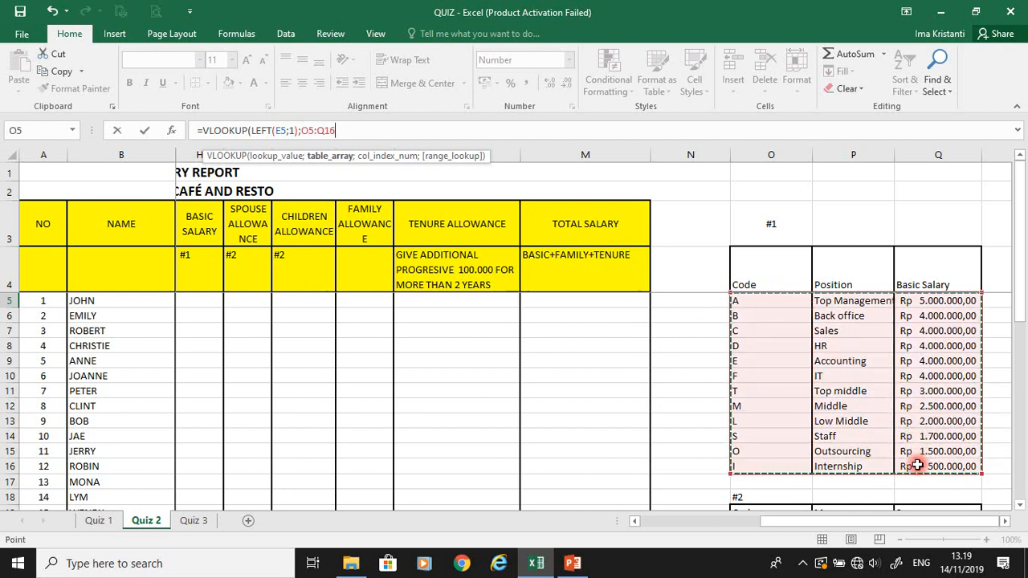
key(F4)
text(;)
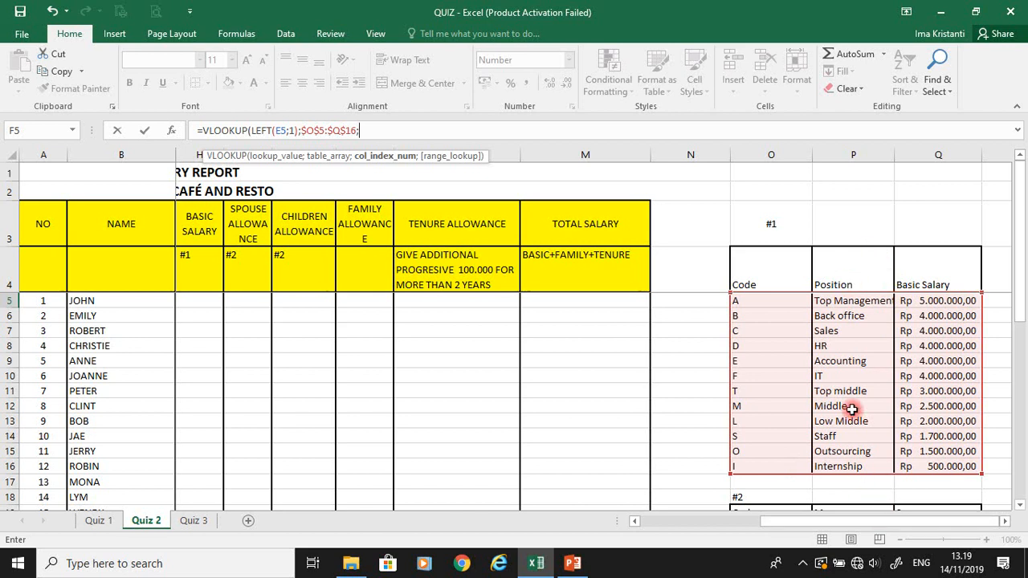
text(2;)
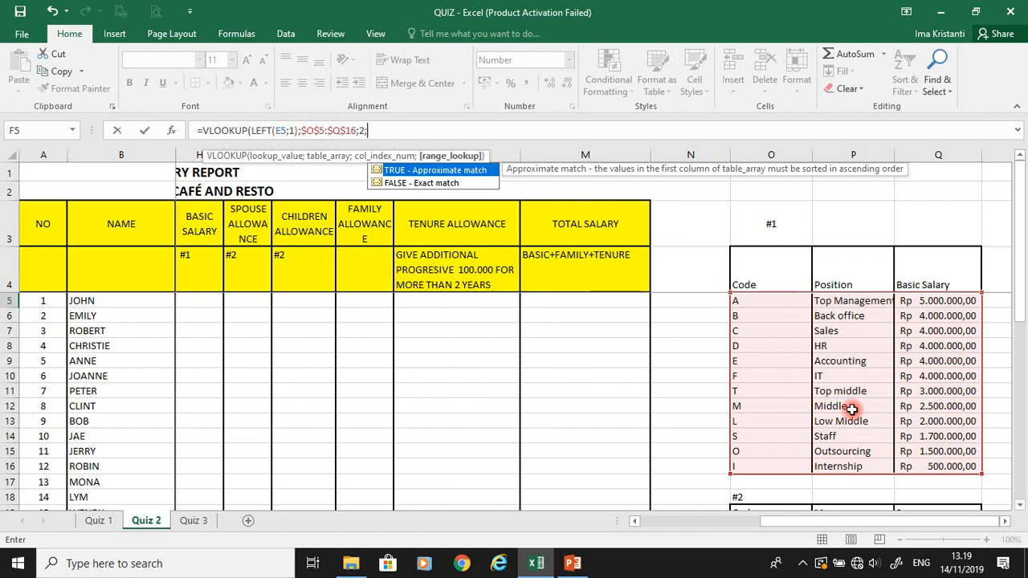
text(0)
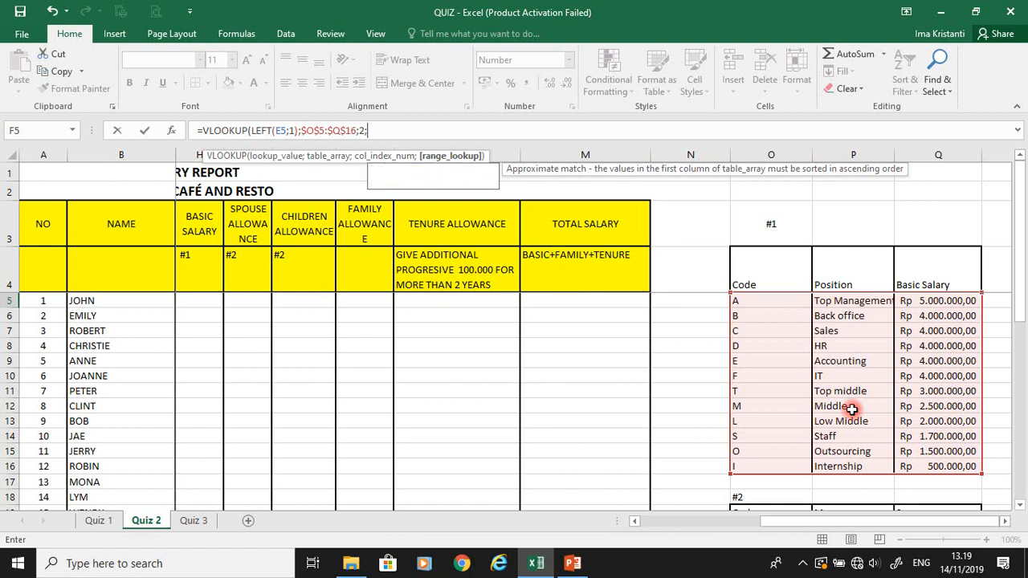
text())
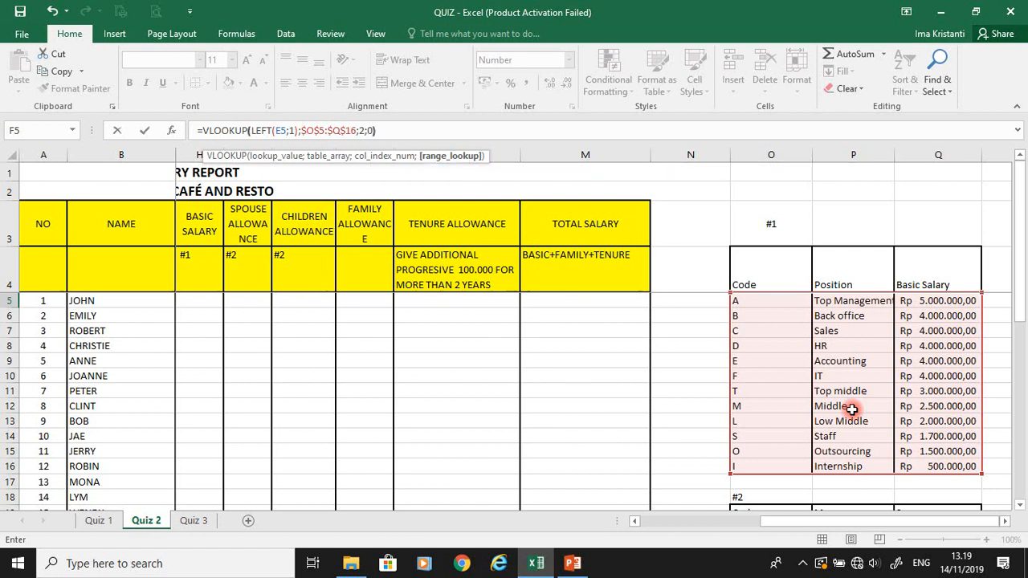
key(Return)
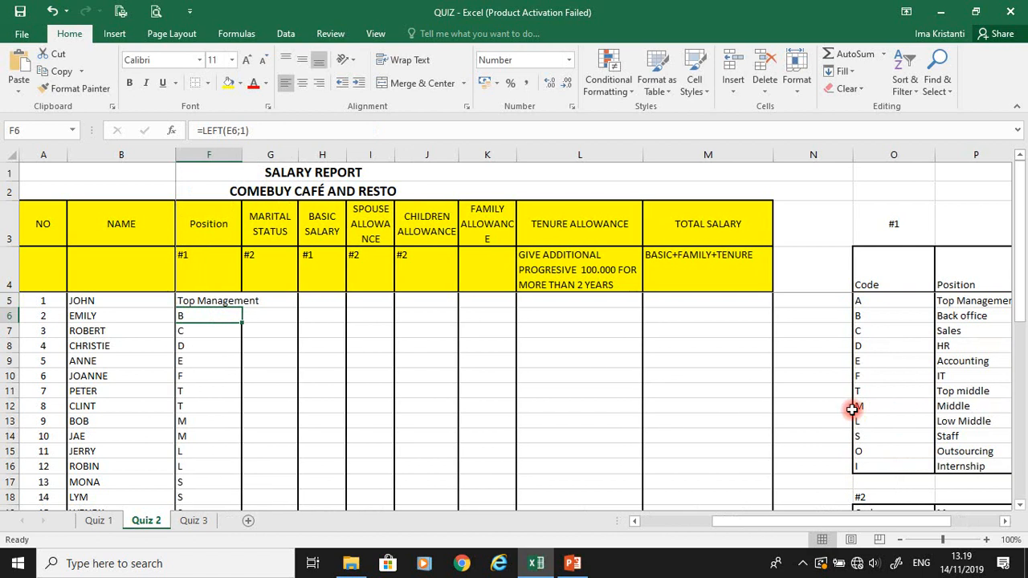
Fill the position lookup formula from F5 down to F24
key(Up)
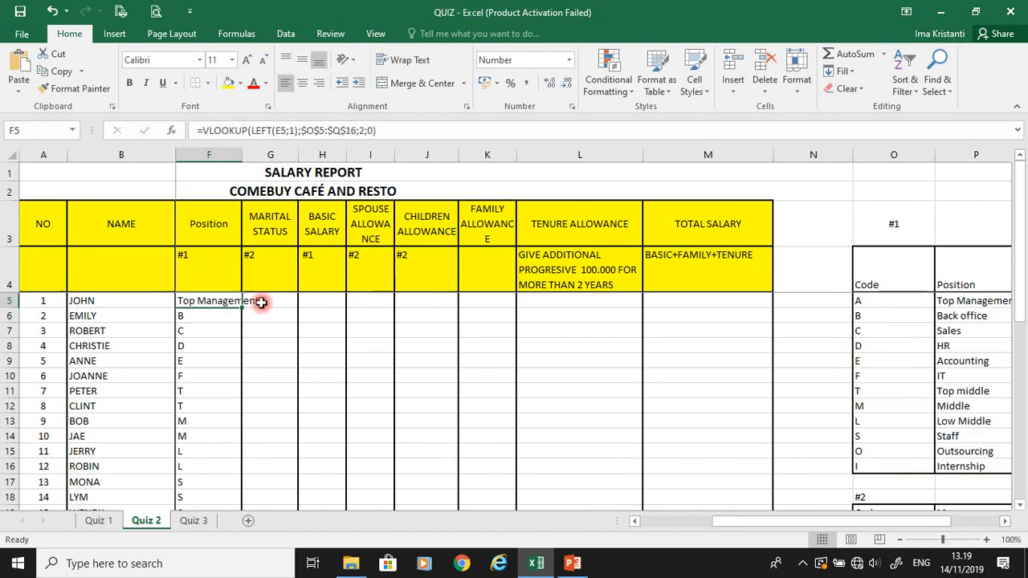
drag(241, 307, 226, 508)
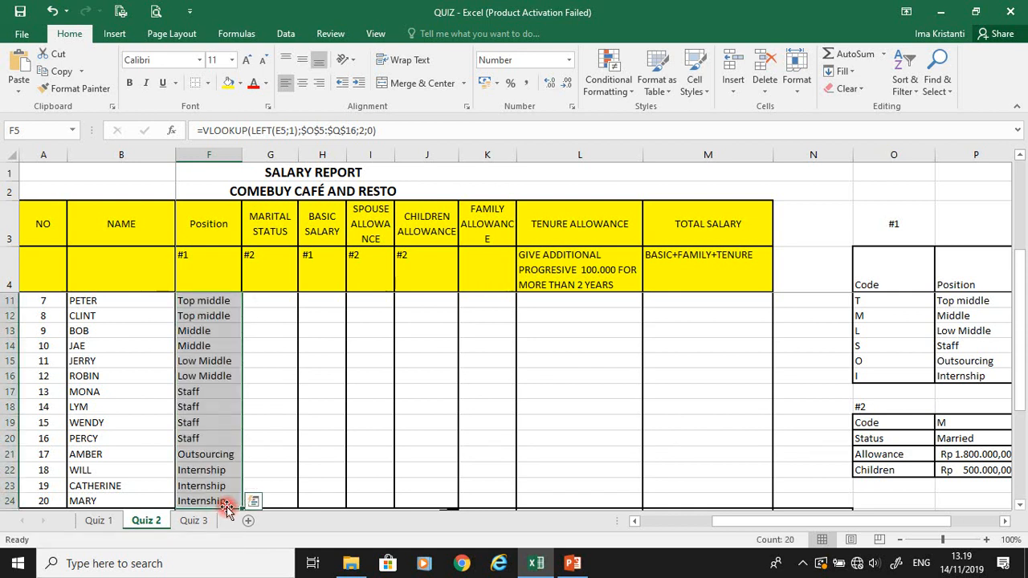
click(221, 456)
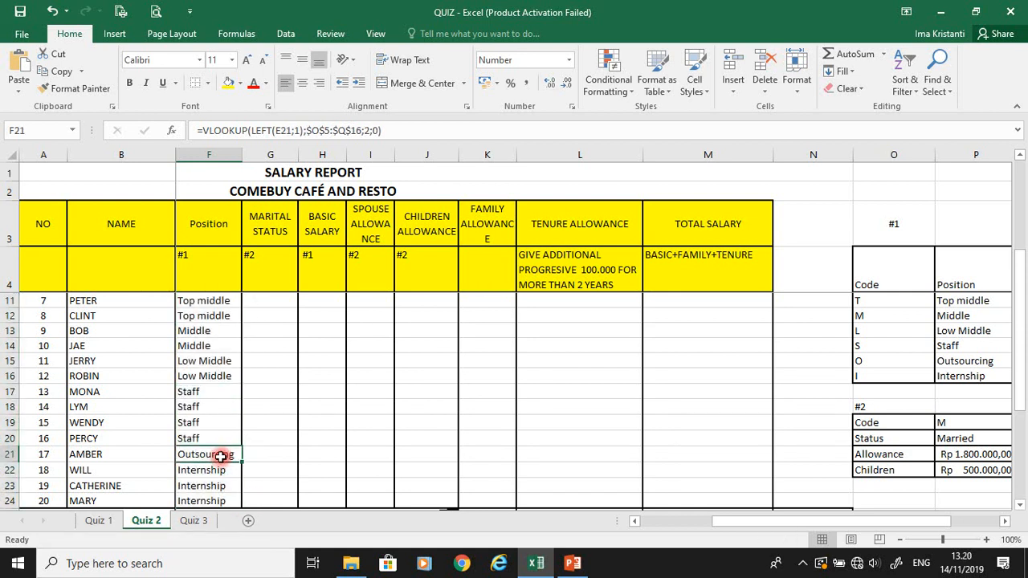
Auto-fit the width of the Position column to its longest entry
mouse_move(716, 523)
mouse_down()
mouse_move(723, 528)
mouse_move(706, 532)
mouse_up()
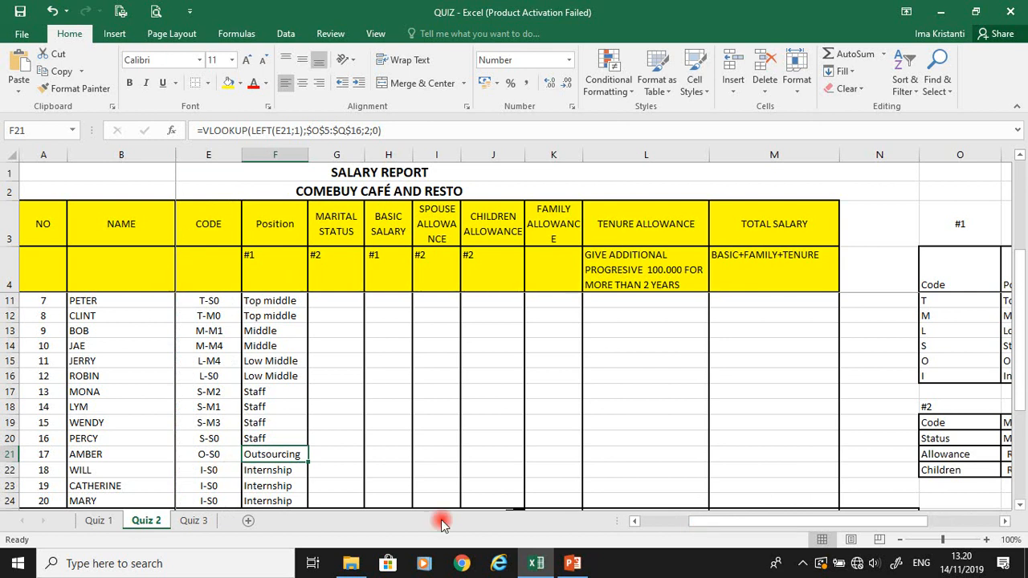
drag(921, 524, 968, 530)
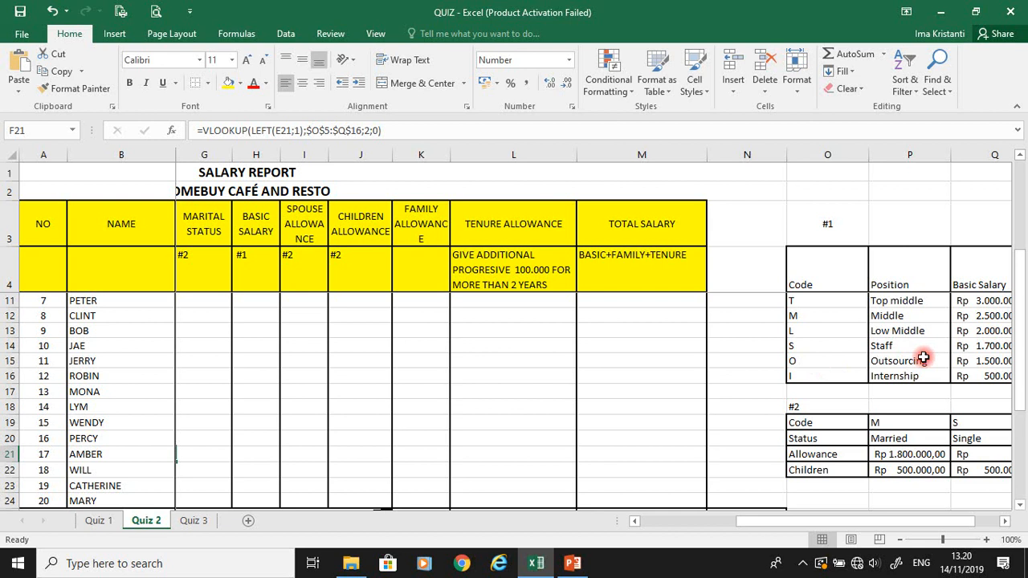
drag(753, 523, 727, 528)
drag(1021, 265, 1022, 163)
drag(760, 526, 649, 535)
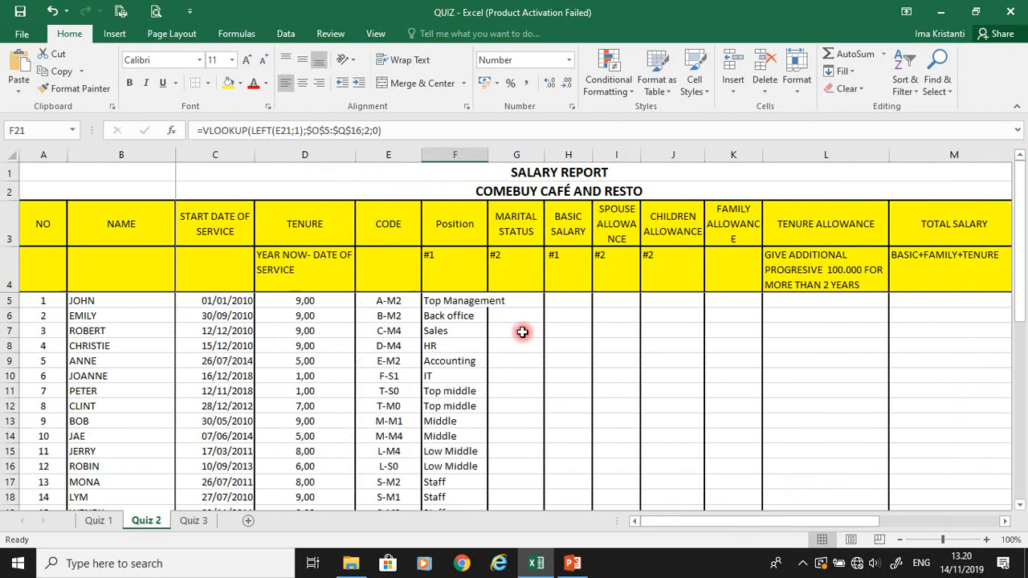
double_click(486, 152)
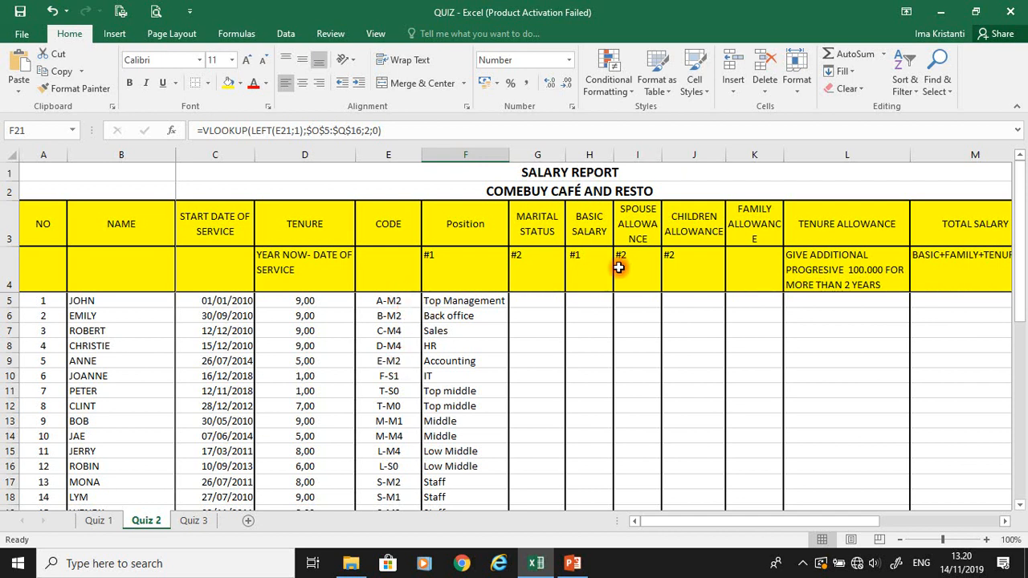
Extract the marital status letter from the code in G5 with =MID(E5;3;1) and fill the formula down to G19
click(538, 295)
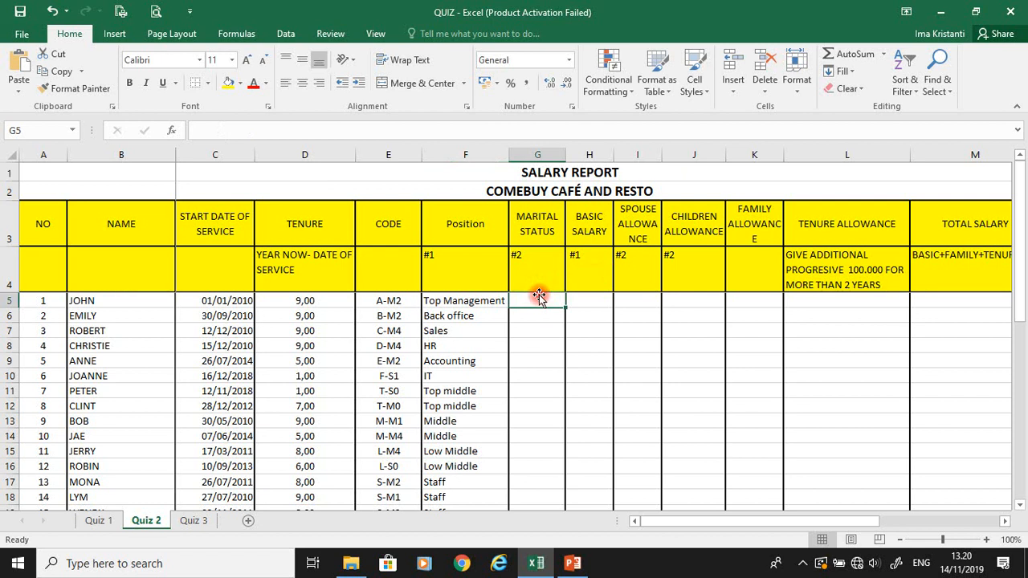
text(=)
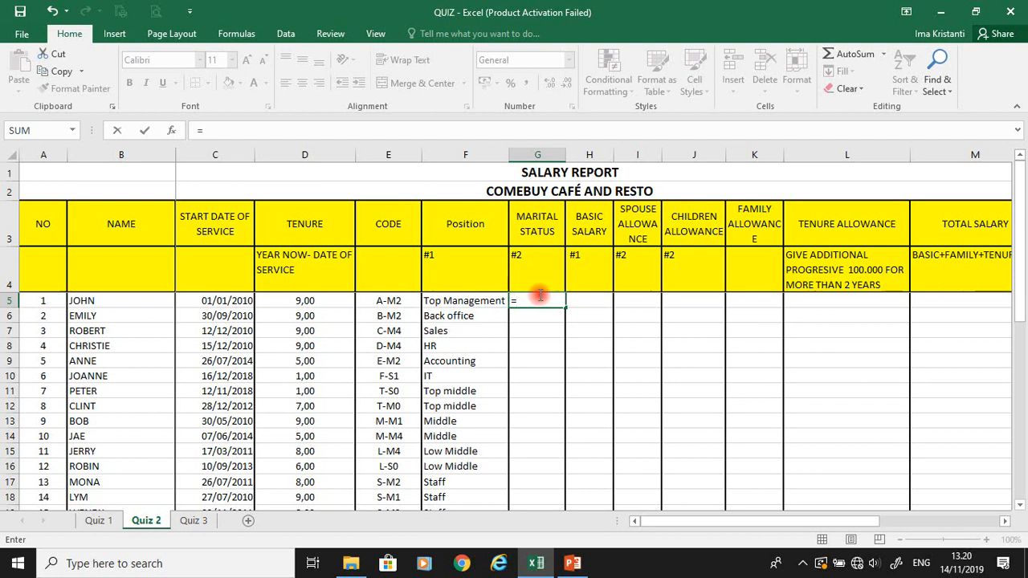
text(MID()
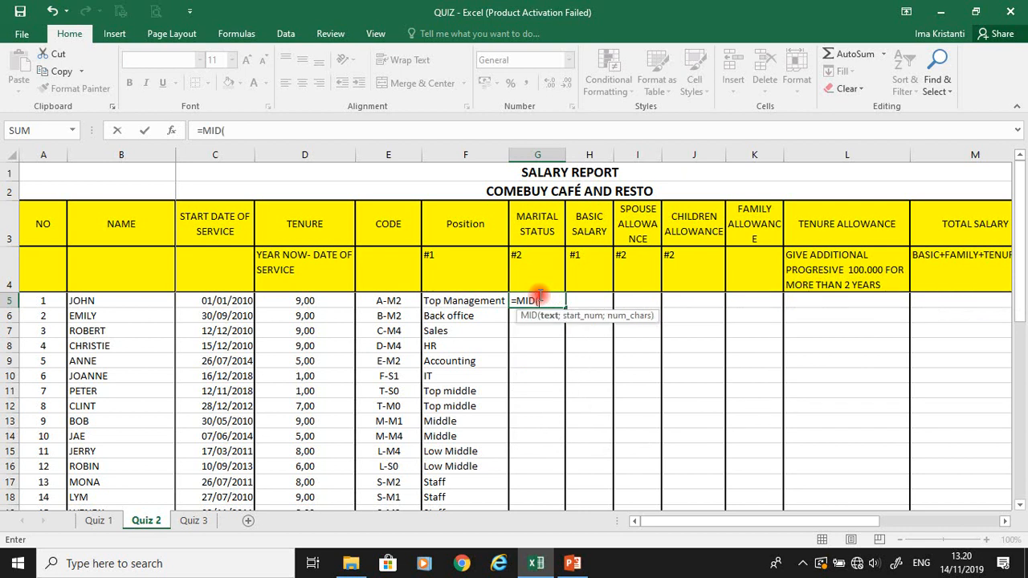
click(386, 300)
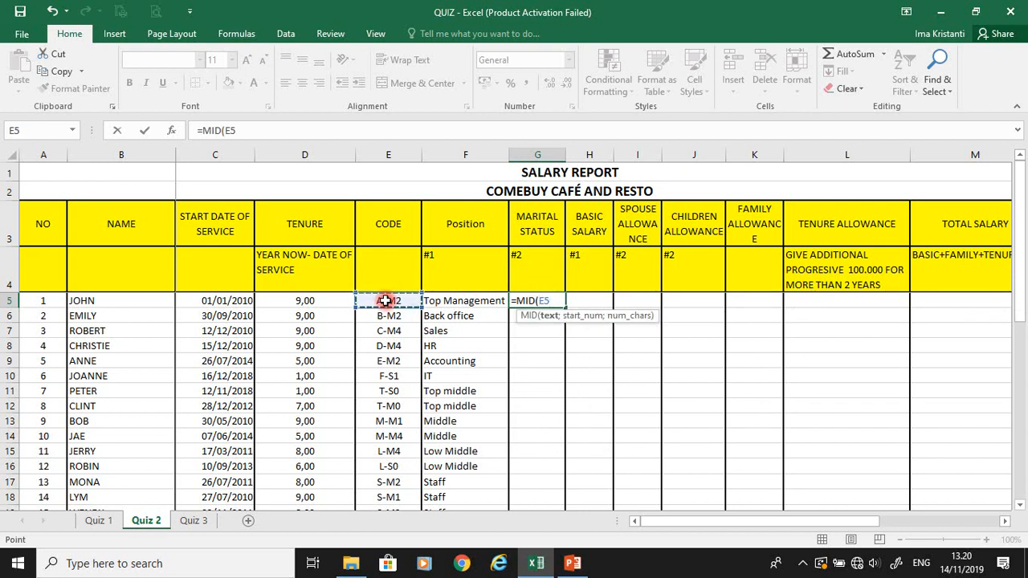
text(;3)
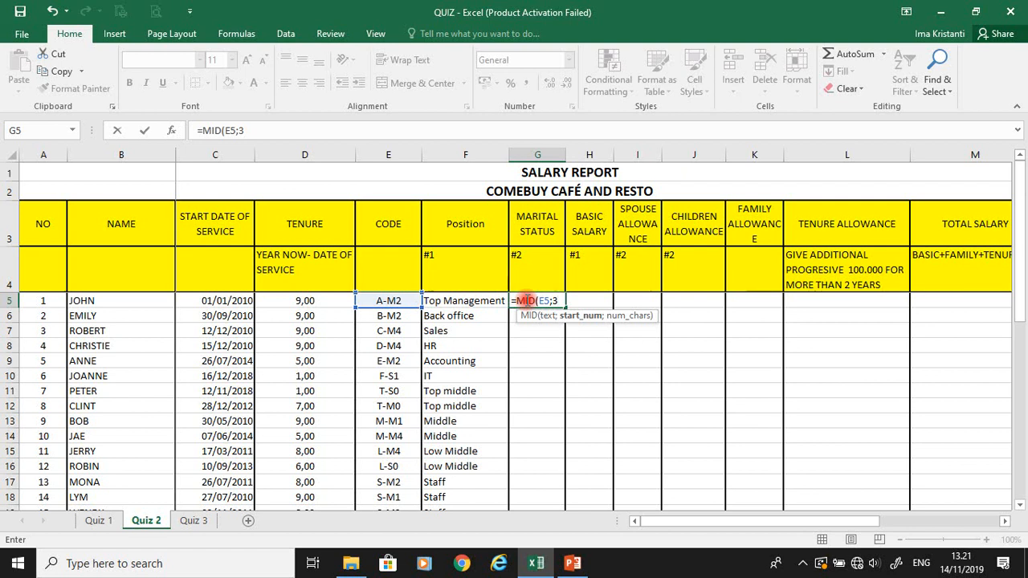
text(;1)
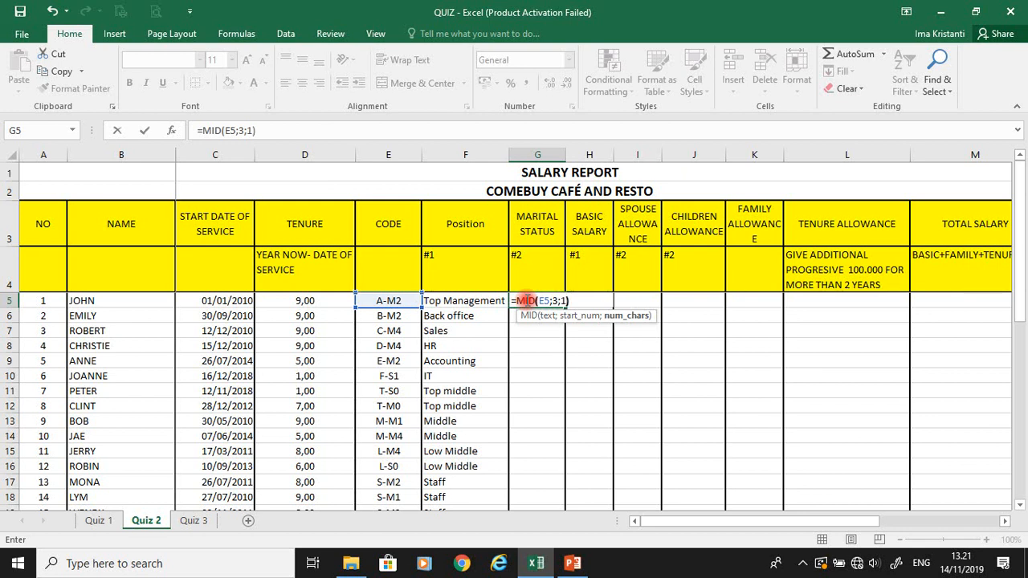
key(ctrl+Return)
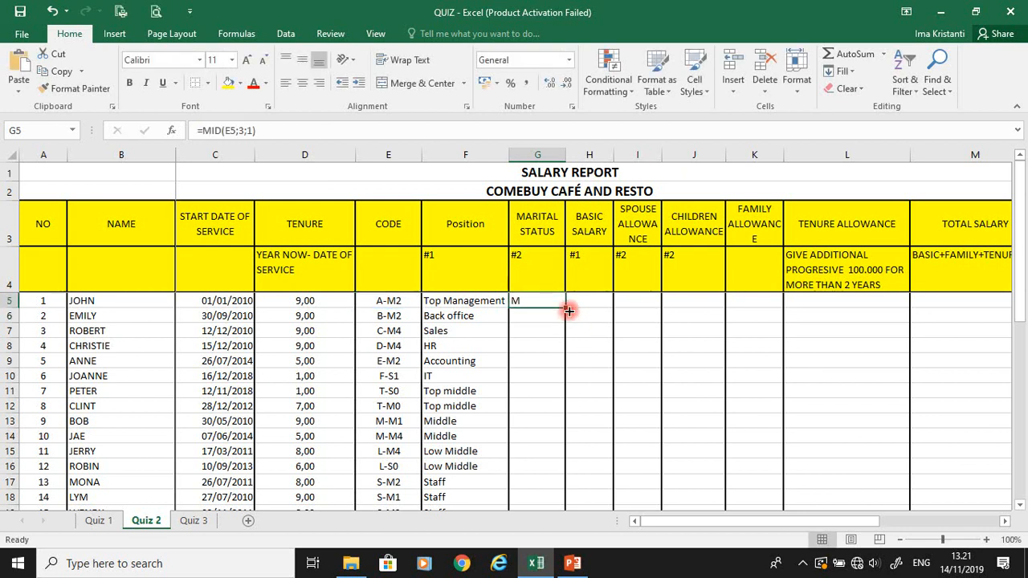
drag(569, 310, 547, 464)
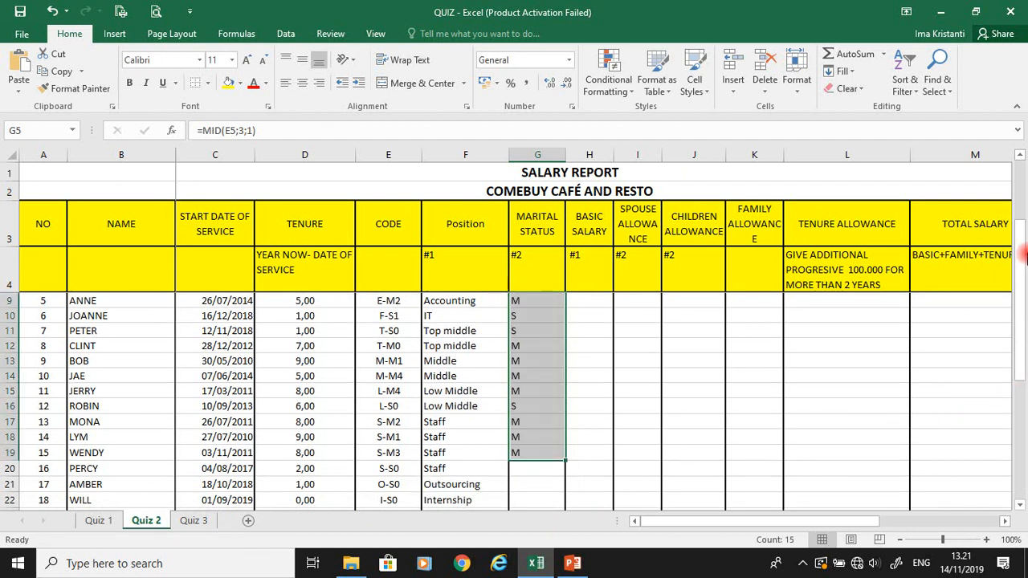
drag(1024, 255, 1021, 195)
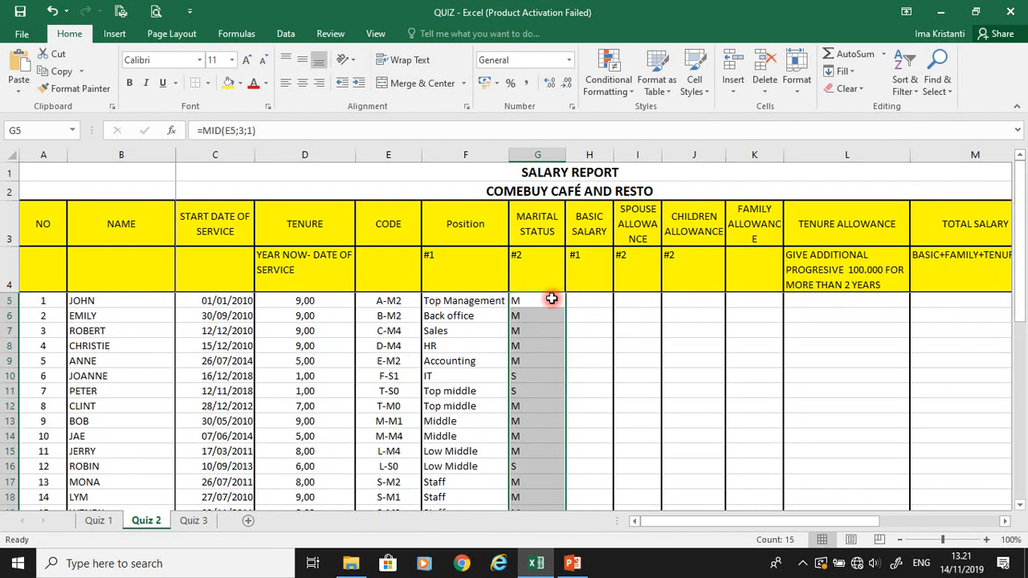
Open the marital status formula in G5 for editing just before the MID function
click(539, 299)
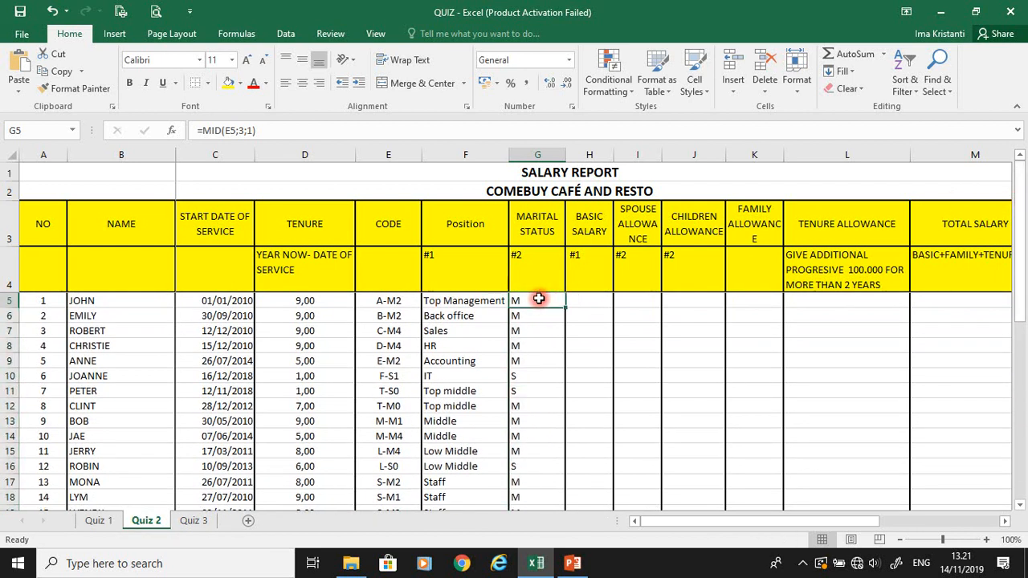
click(202, 130)
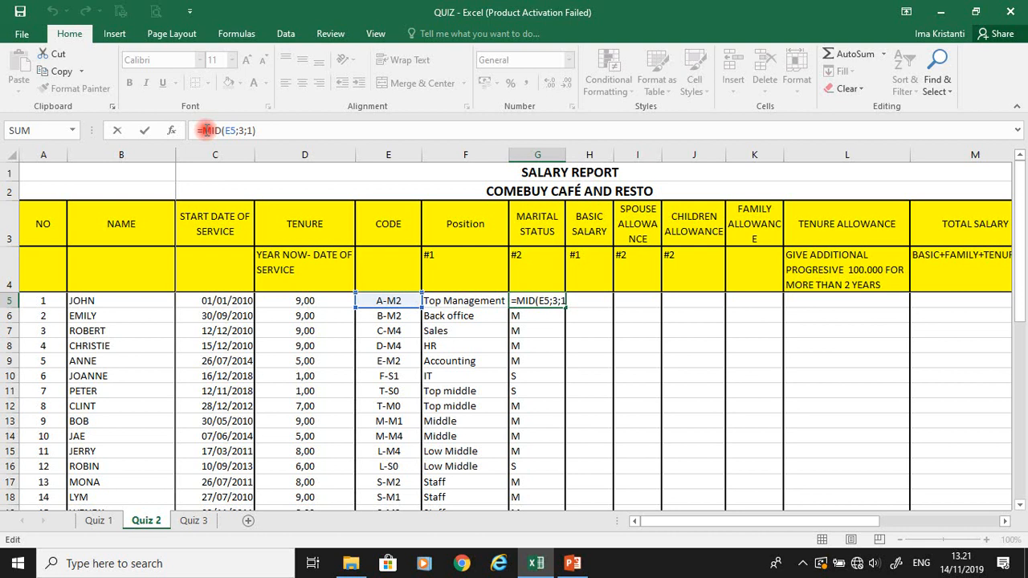
drag(798, 519, 1022, 508)
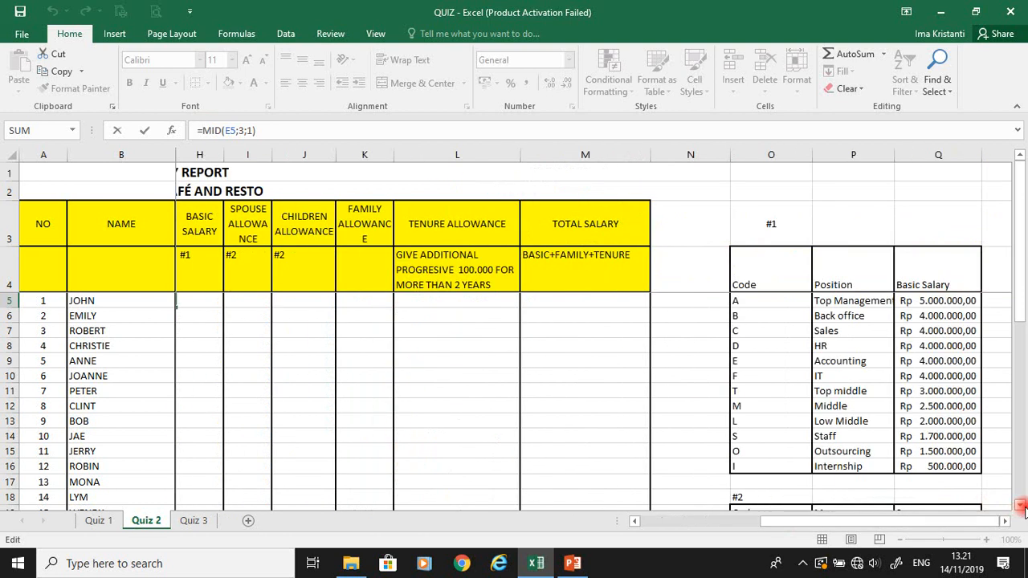
drag(1020, 225, 1021, 360)
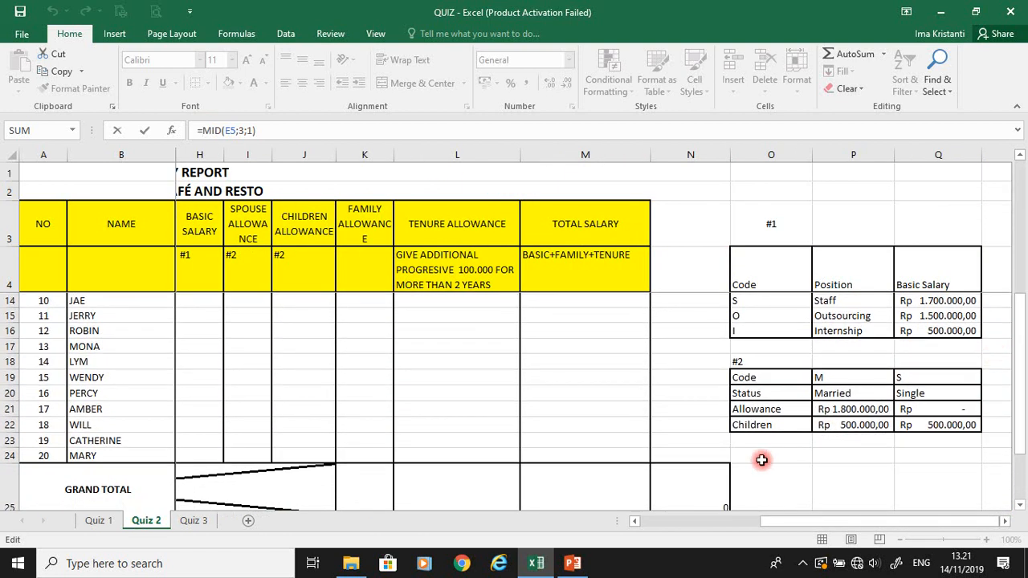
drag(851, 377, 913, 375)
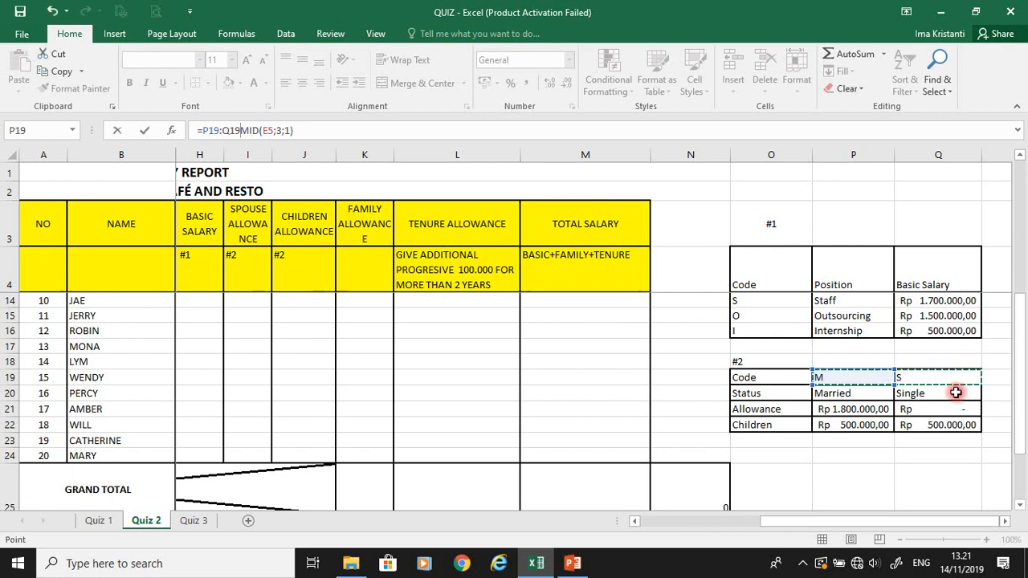
drag(935, 522, 753, 545)
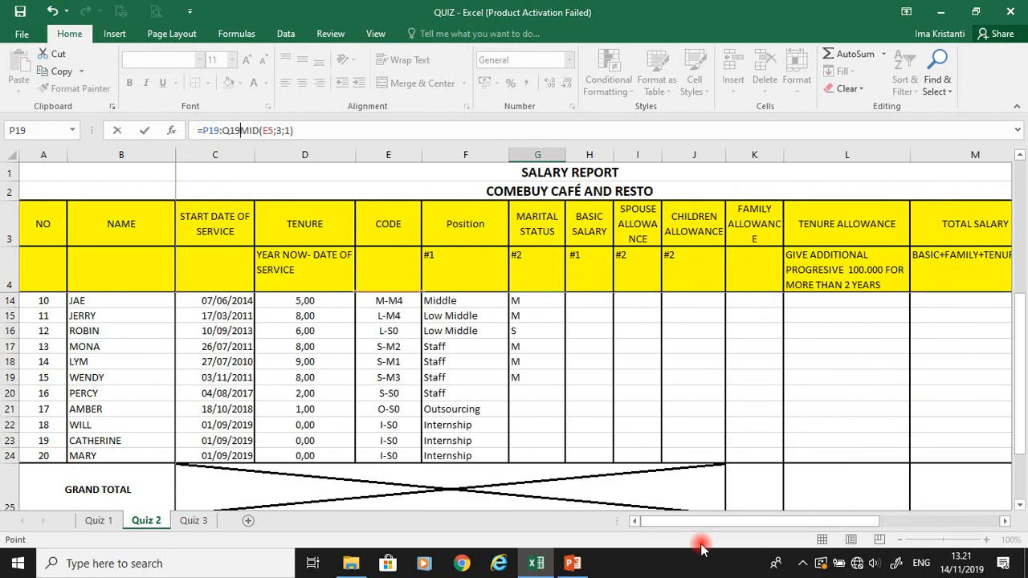
key(BackSpace)
key(BackSpace)
key(BackSpace)
key(BackSpace)
key(BackSpace)
key(BackSpace)
key(BackSpace)
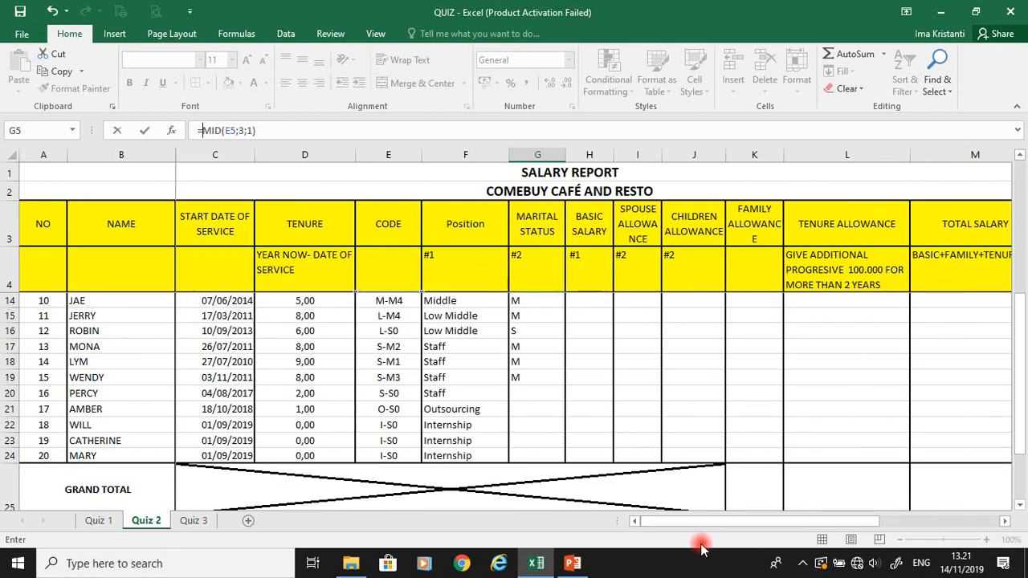
Wrap the MID function in G5 in an HLOOKUP as its lookup value, with the absolute table range $P$19:$Q$22
text(hl)
key(Tab)
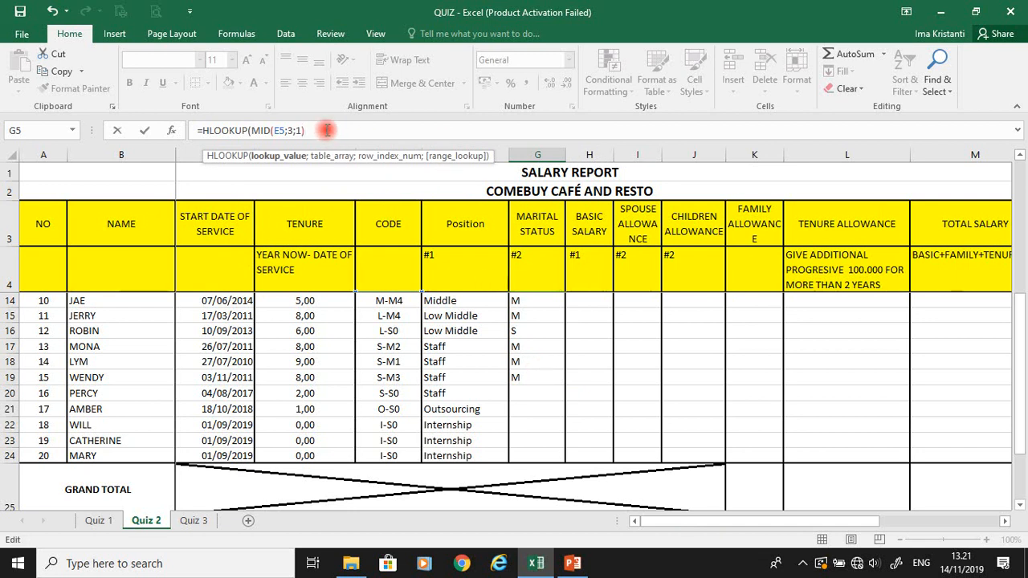
text(;)
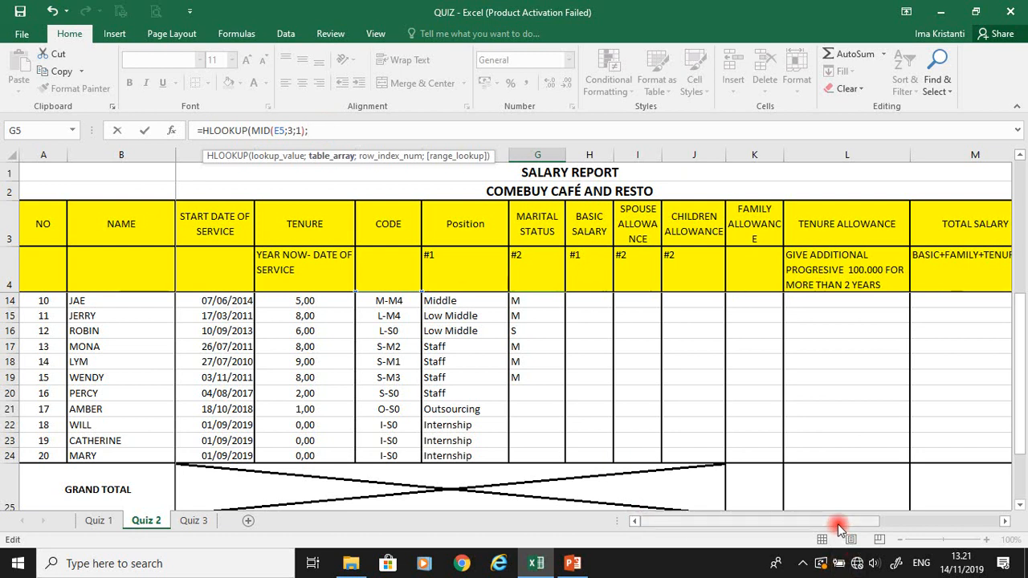
drag(838, 527, 980, 526)
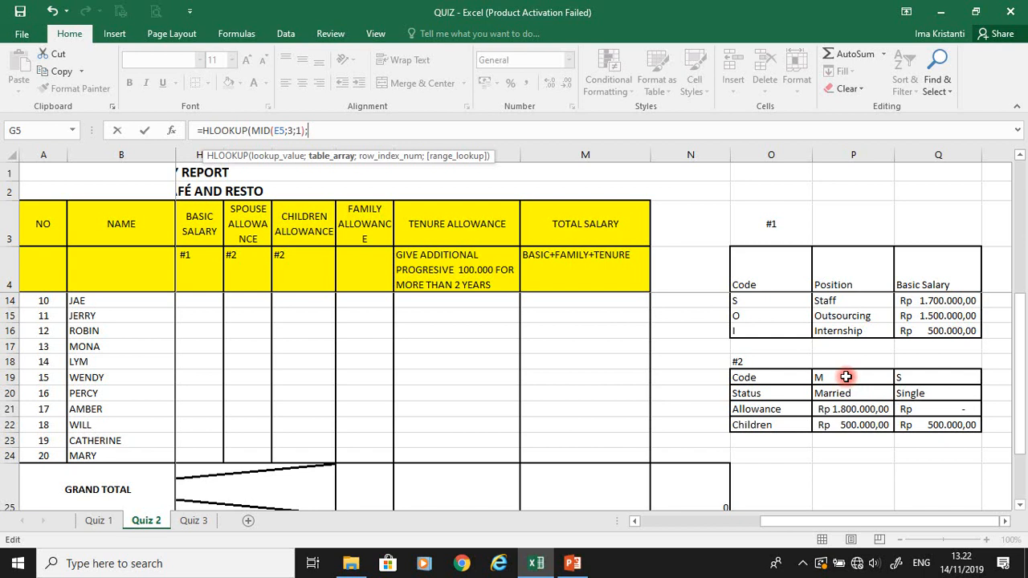
drag(846, 376, 929, 425)
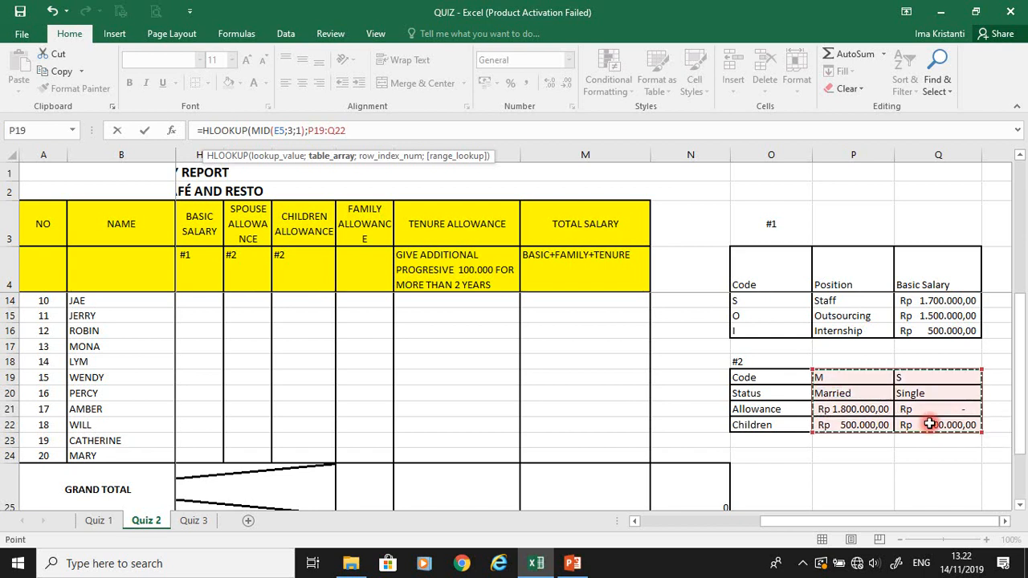
key(F4)
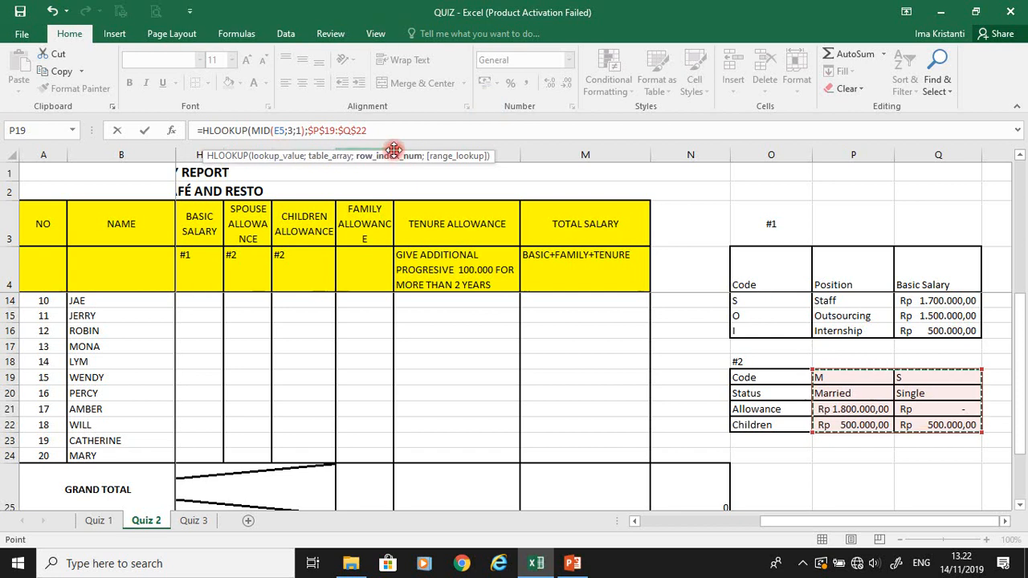
Complete the HLOOKUP in G5 with row index 2 and range lookup 0
text(;2)
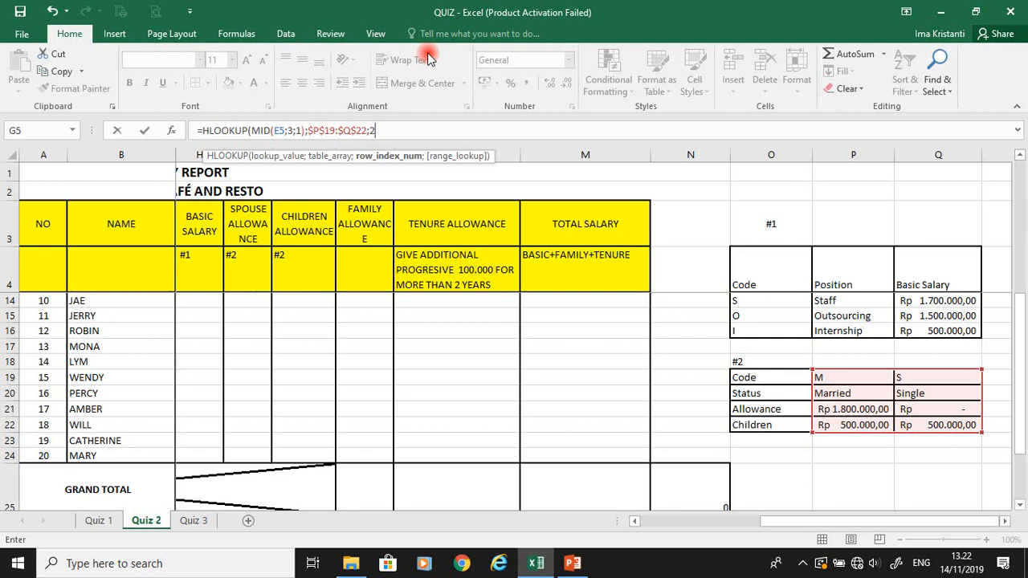
text(;0)
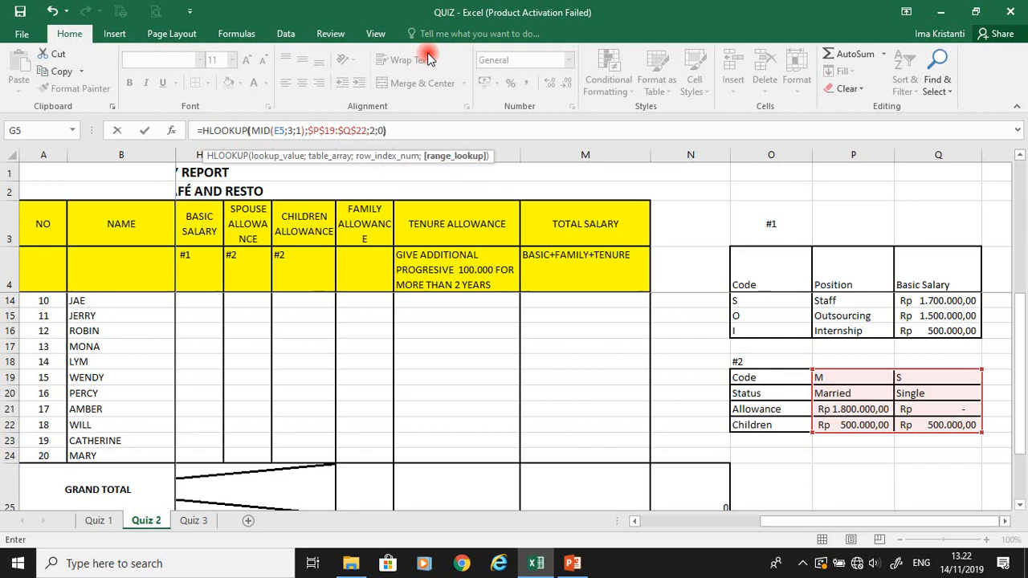
key(Return)
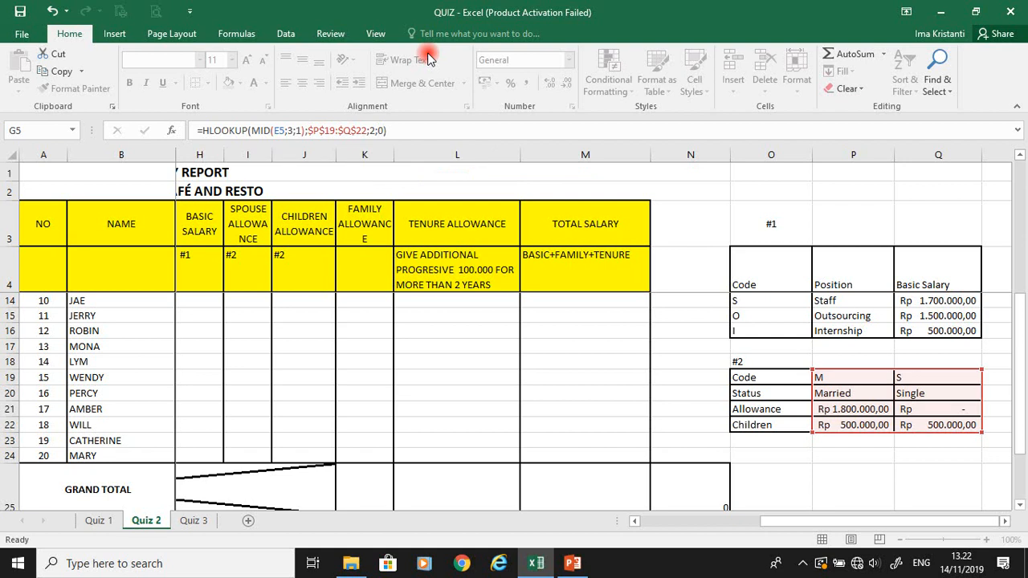
key(Up)
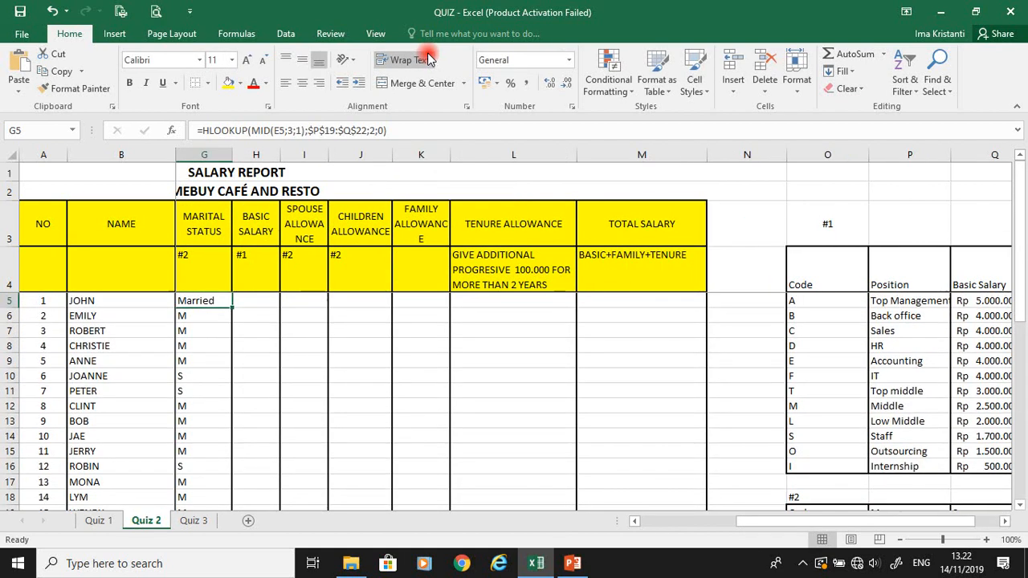
Fill the marital status lookup formula from G5 down to G24
drag(232, 308, 220, 425)
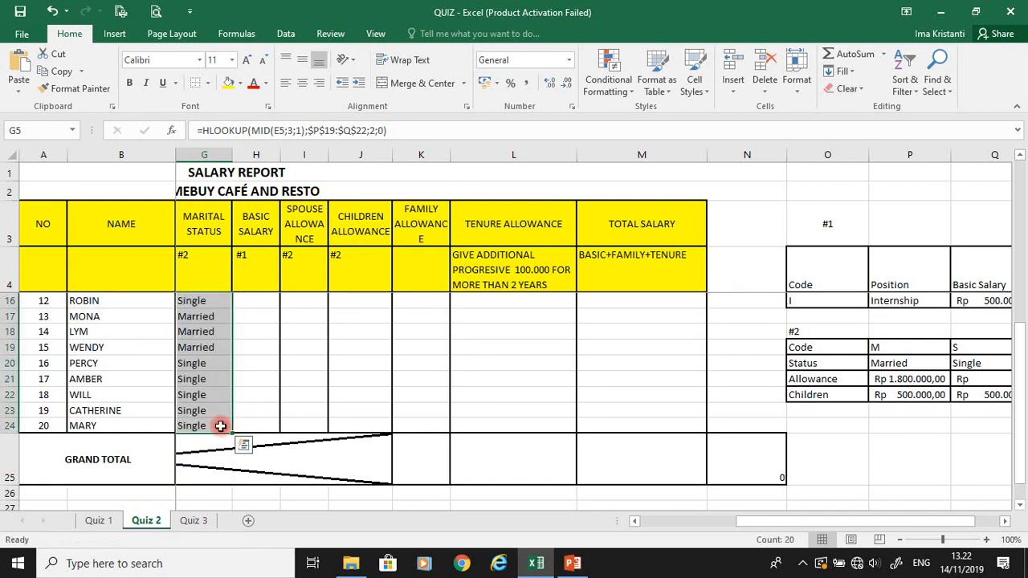
drag(1020, 348, 1021, 189)
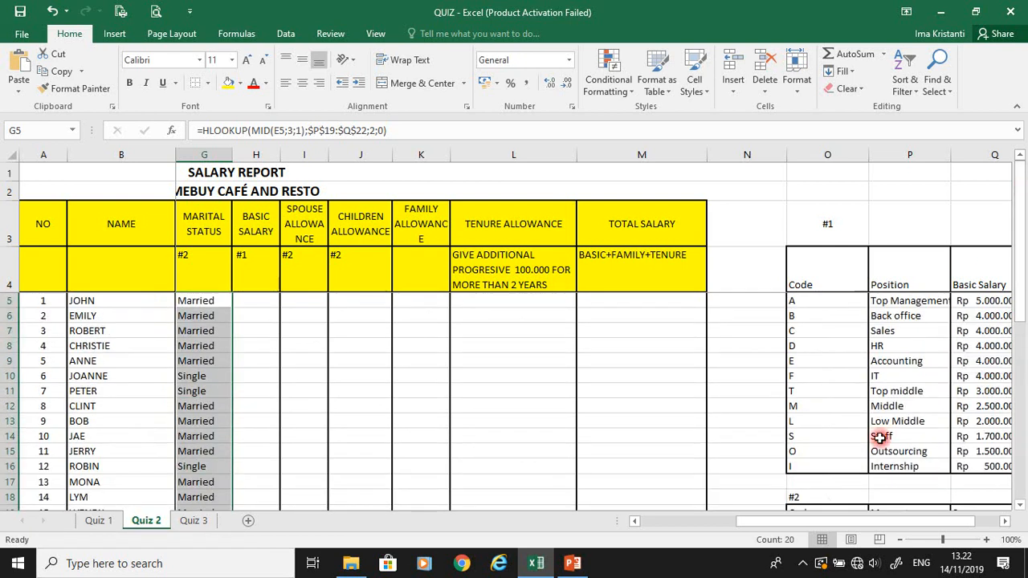
drag(824, 523, 728, 525)
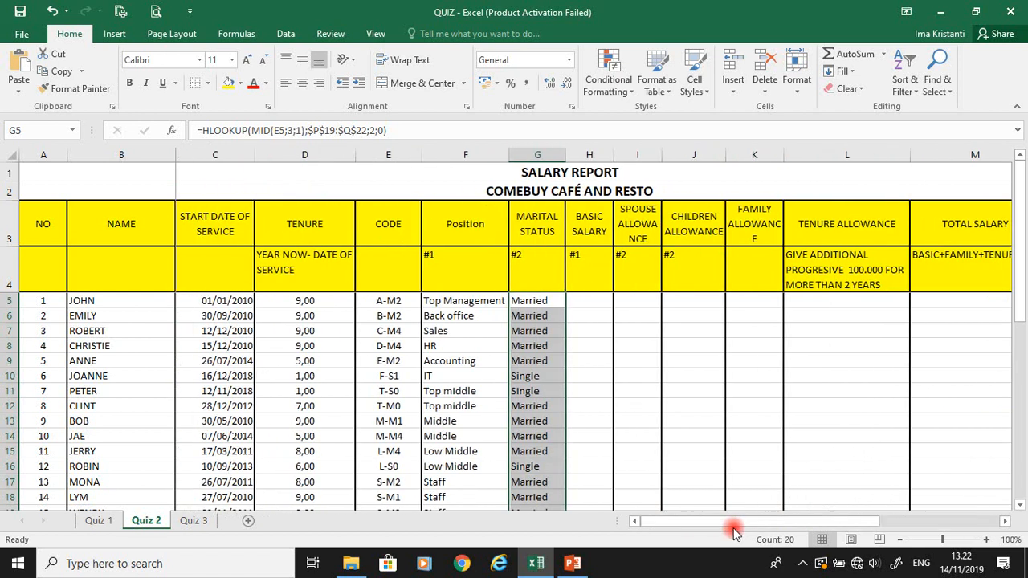
Extract the first letter of the employee code into the Basic Salary cell H5 with =LEFT(E5;1)
click(588, 301)
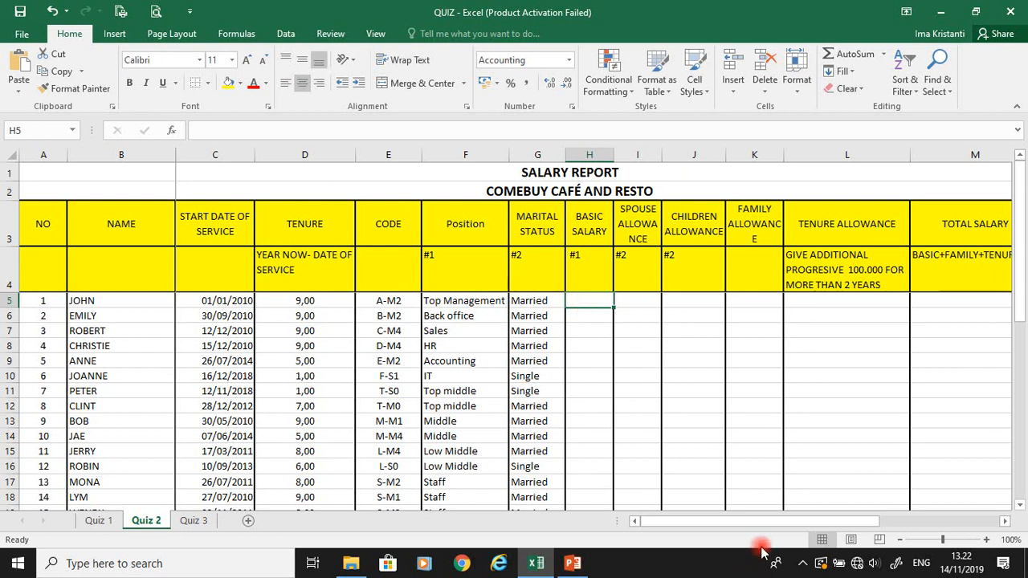
drag(751, 519, 772, 527)
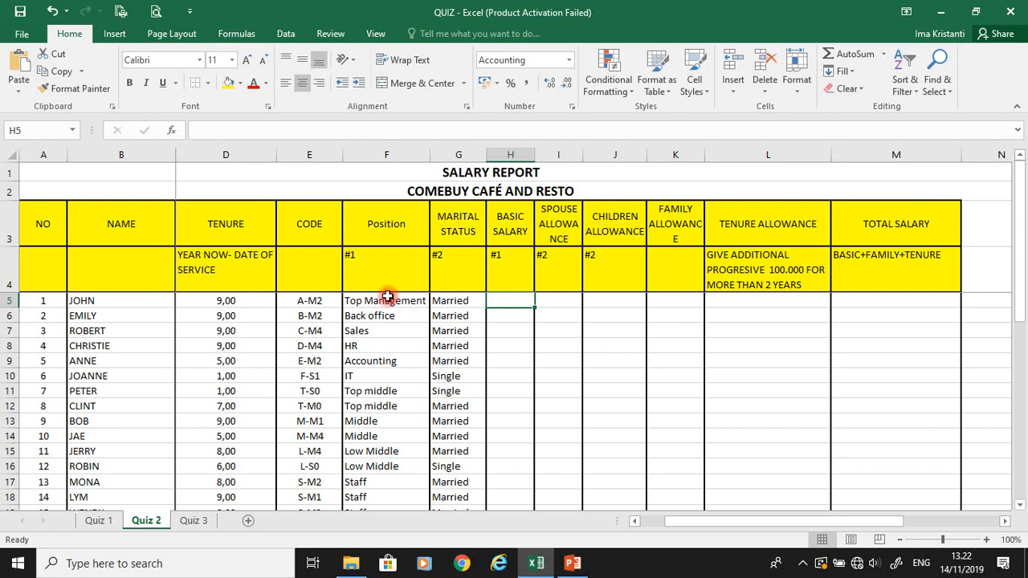
text(=)
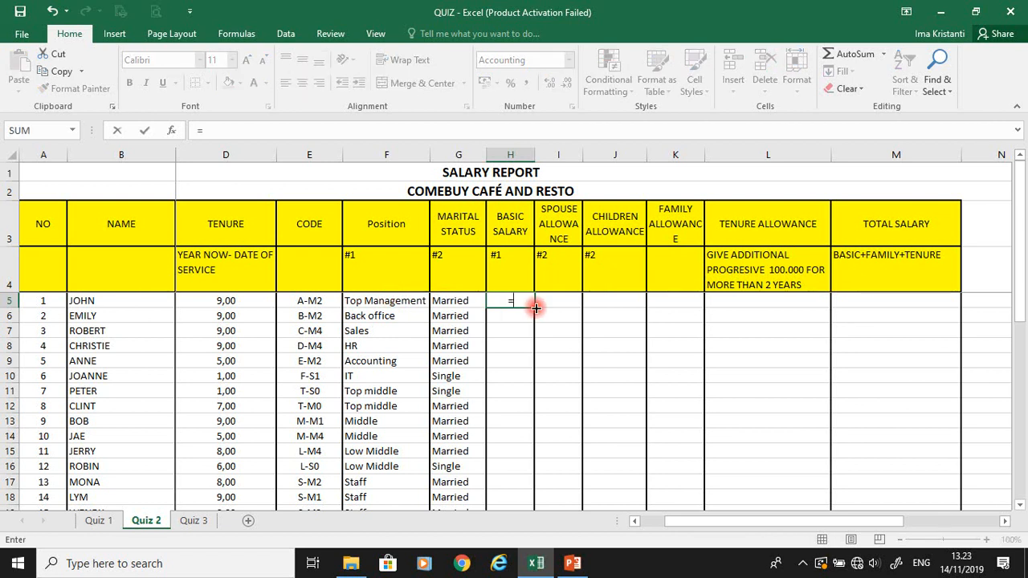
text(LEFT()
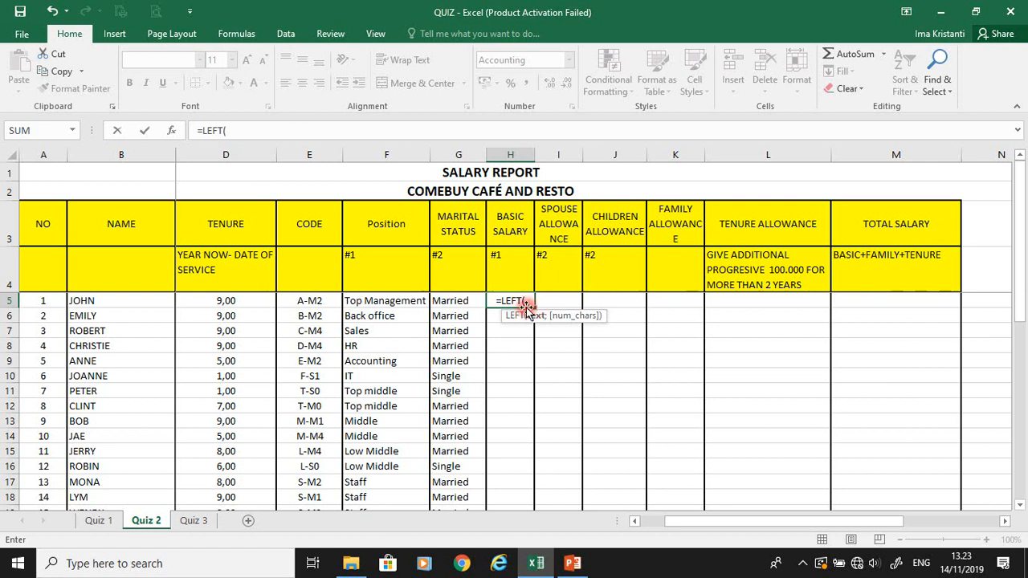
click(320, 300)
text(;)
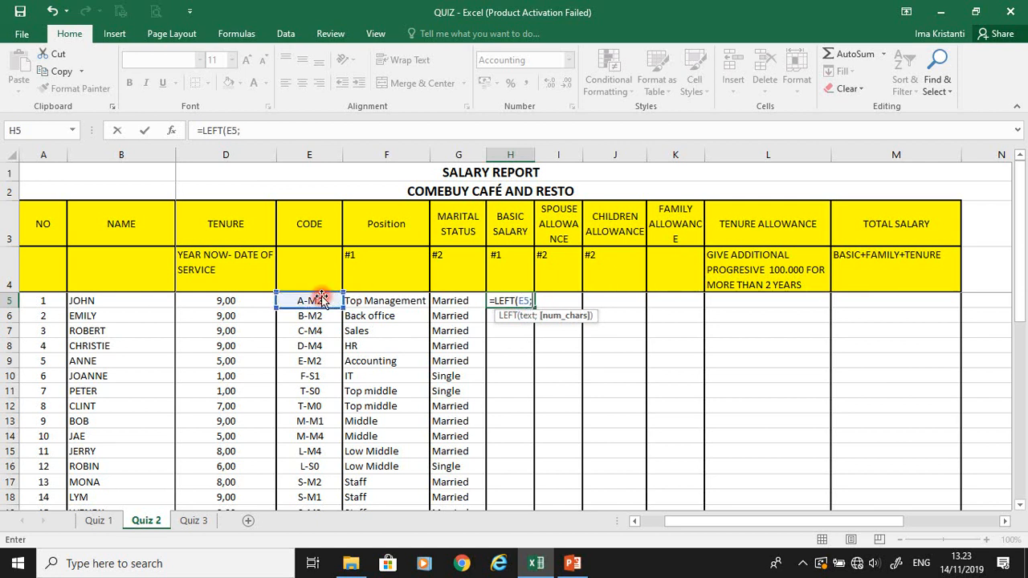
text(1)
key(ctrl+Return)
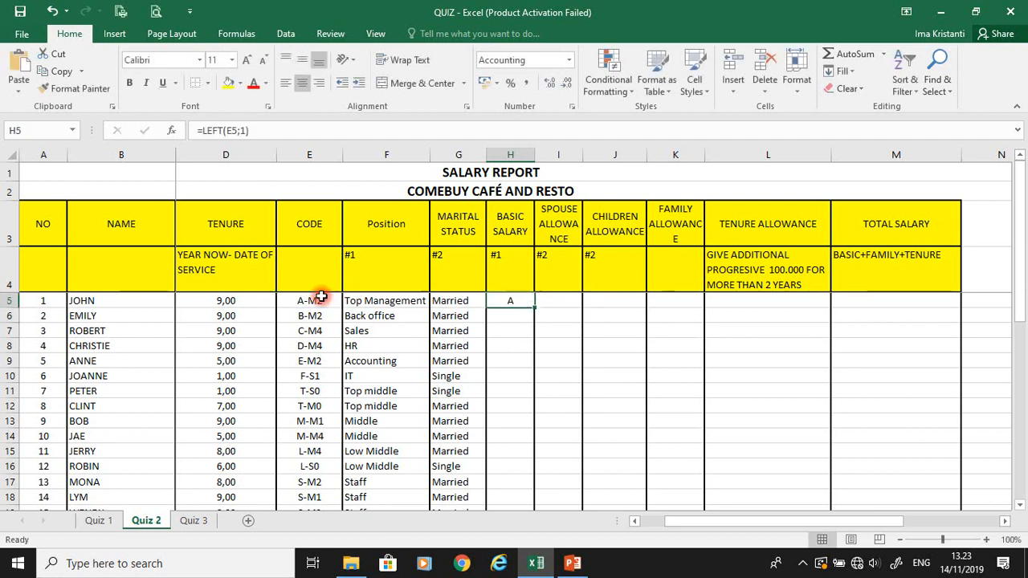
Wrap the LEFT function in H5 in a VLOOKUP as its lookup value, with the absolute table range $O$5:$Q$16
click(202, 131)
text(VLOOKUP(LEFT(E5)
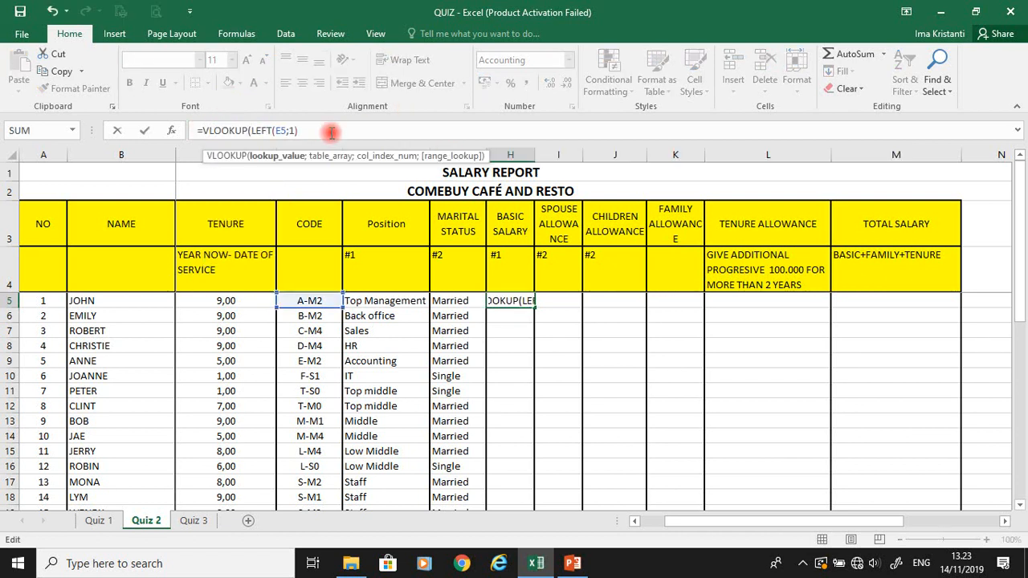
text(;)
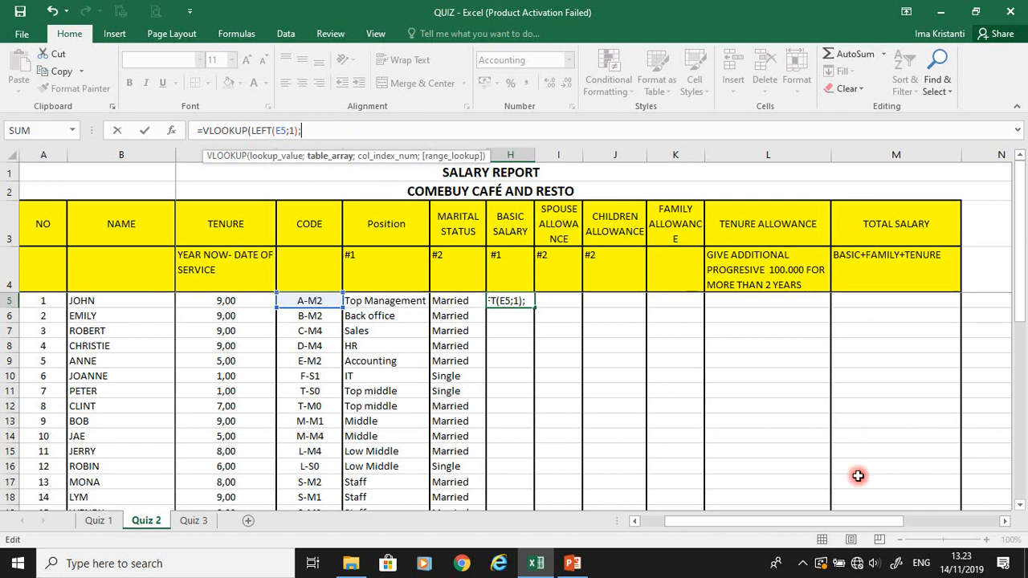
drag(846, 521, 952, 526)
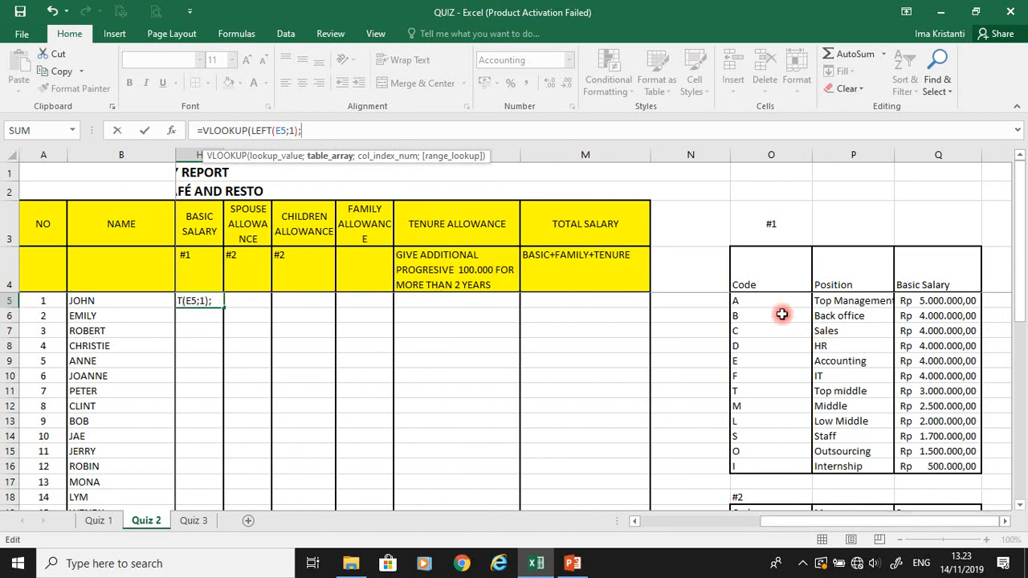
drag(763, 302, 964, 462)
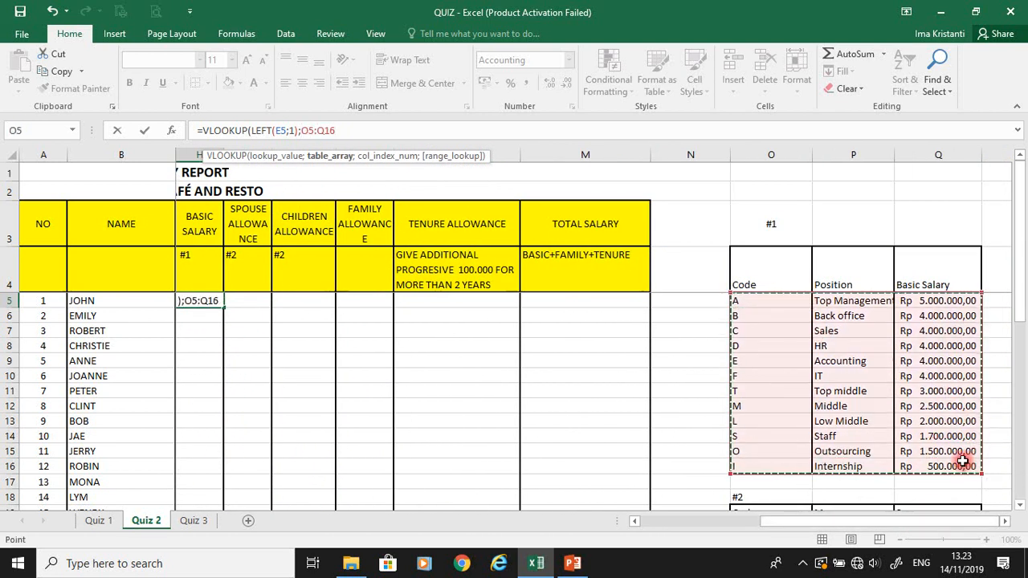
key(F4)
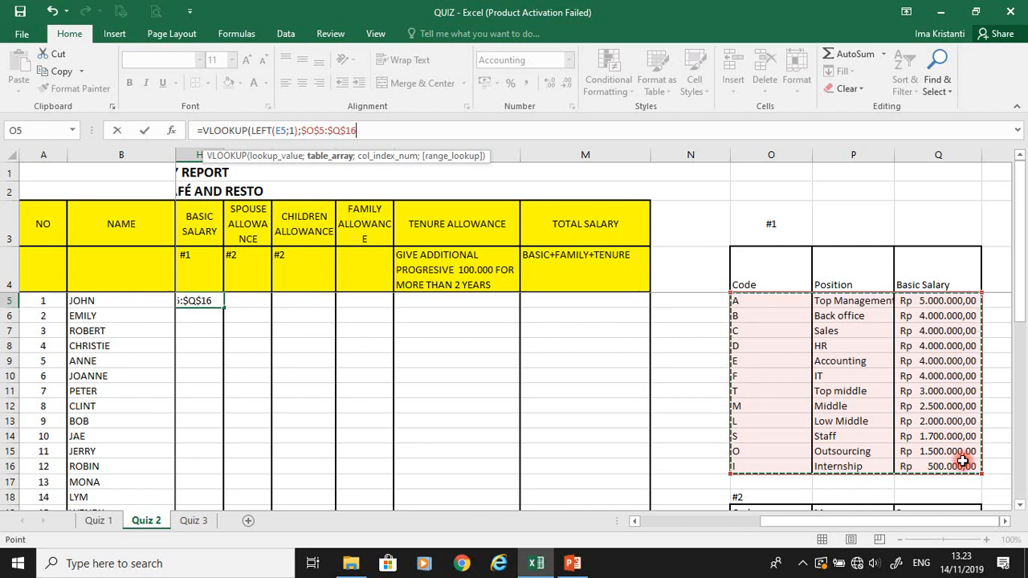
Complete the VLOOKUP in H5 with column index 3 and range lookup 0
text(;)
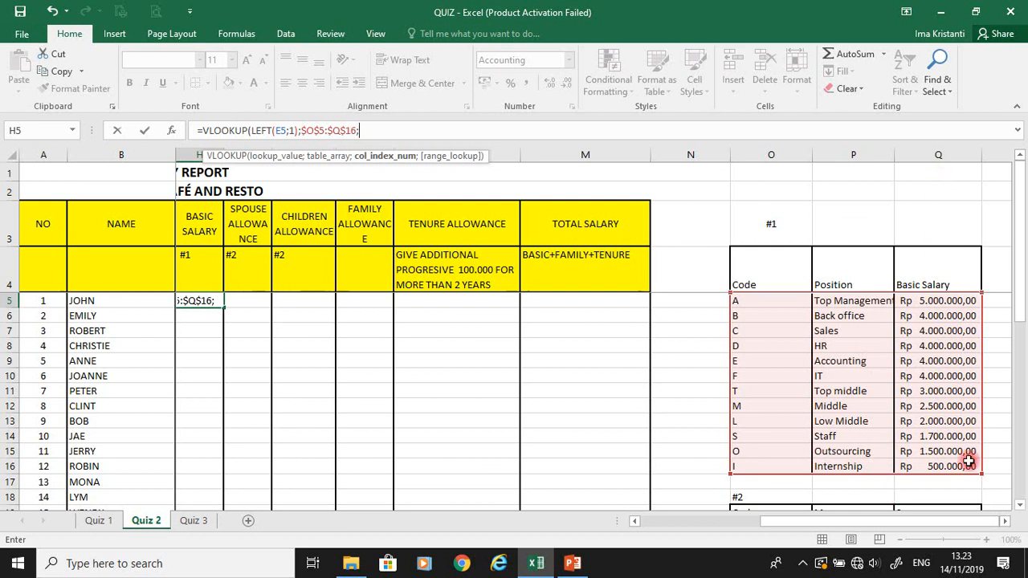
text(3)
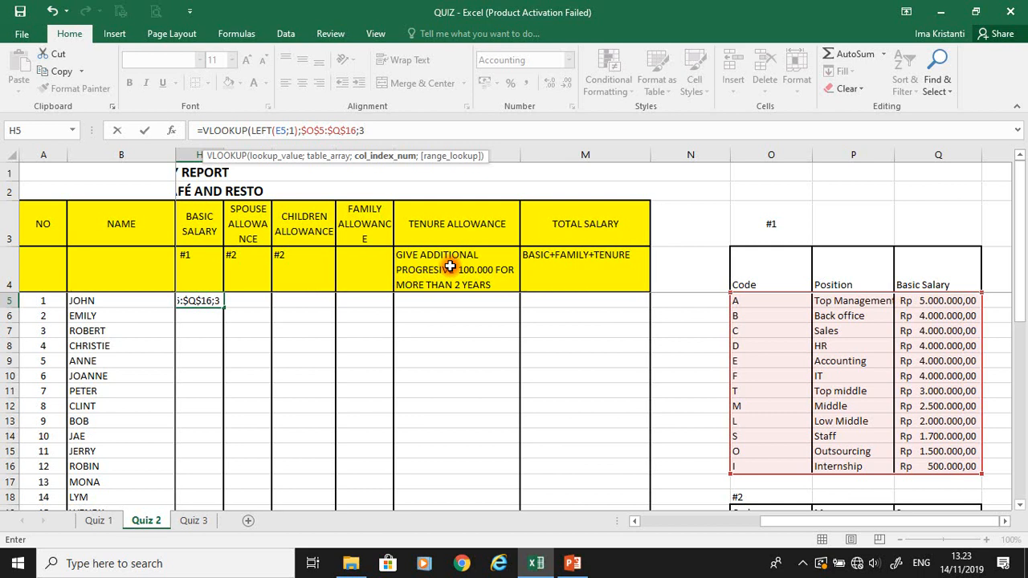
text(;)
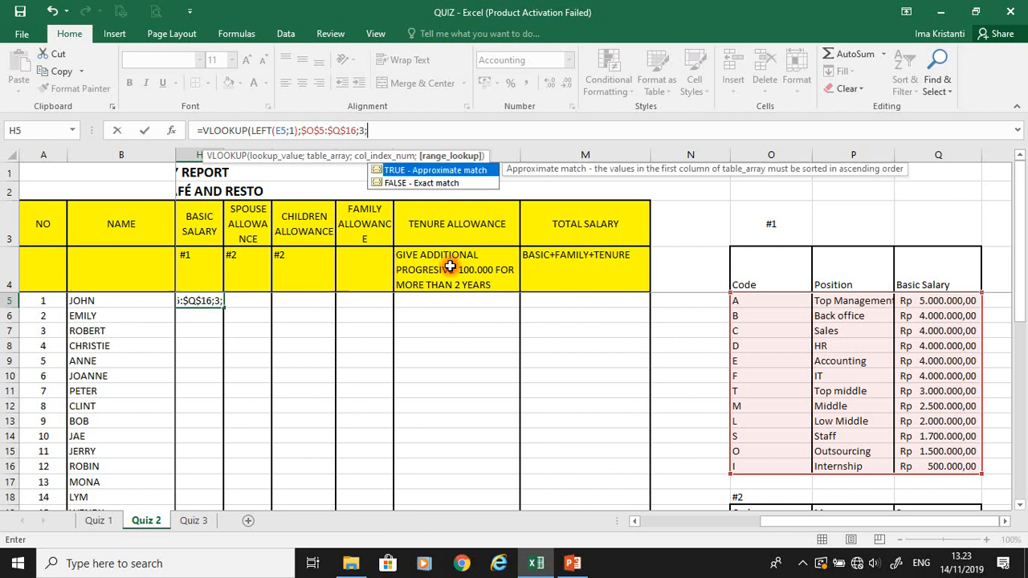
text())
key(BackSpace)
key(Return)
key(Up)
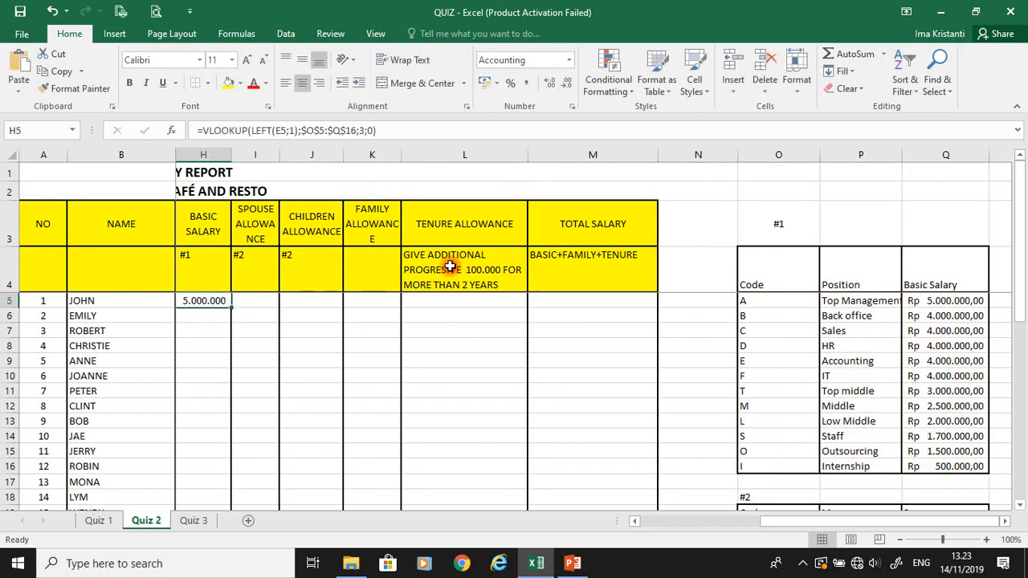
scroll(450, 266, left, 1)
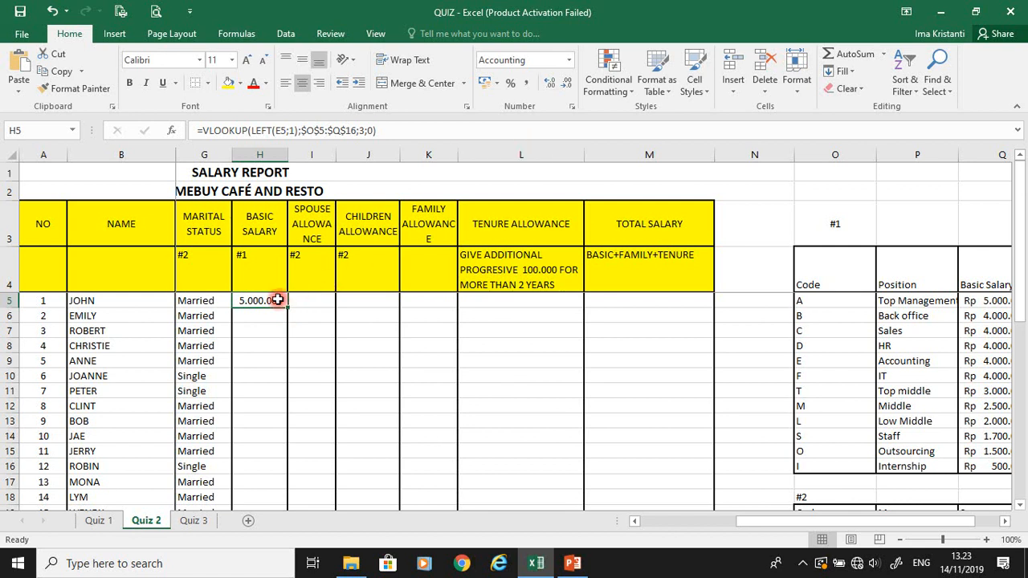
Apply the Accounting format with currency symbol to H5 and fill the basic salary formula down to H24
click(312, 304)
click(270, 303)
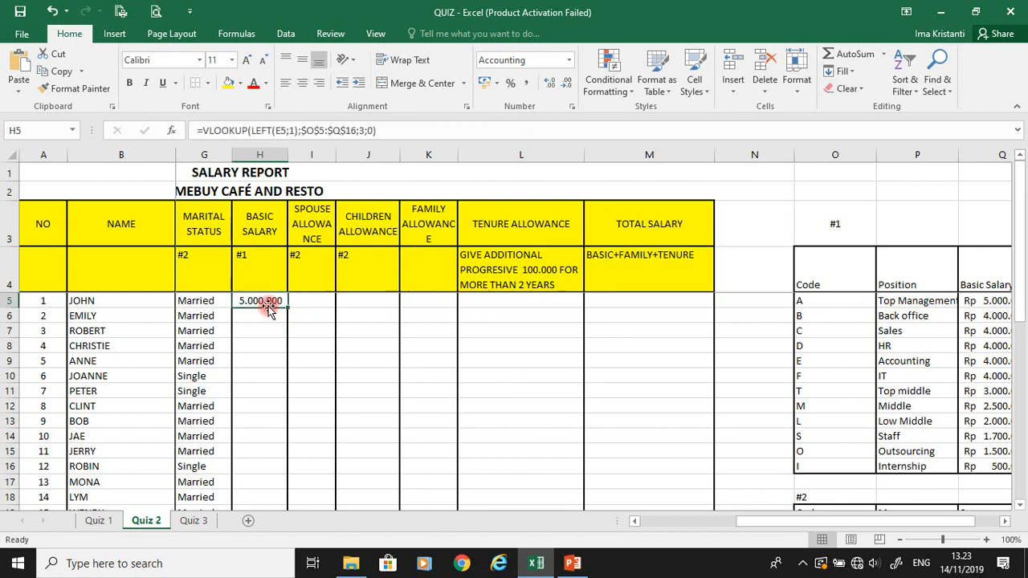
drag(923, 521, 877, 523)
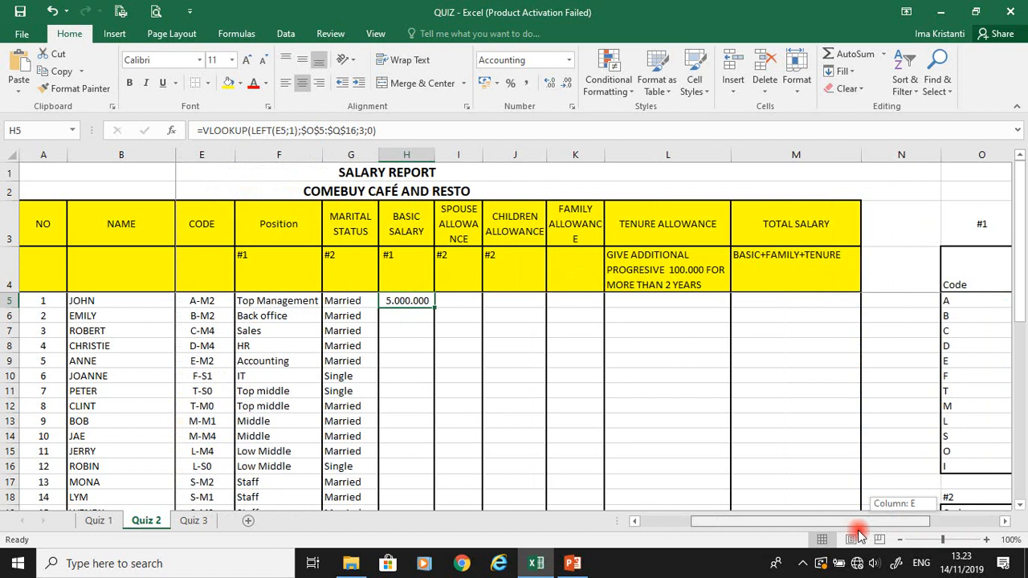
click(568, 59)
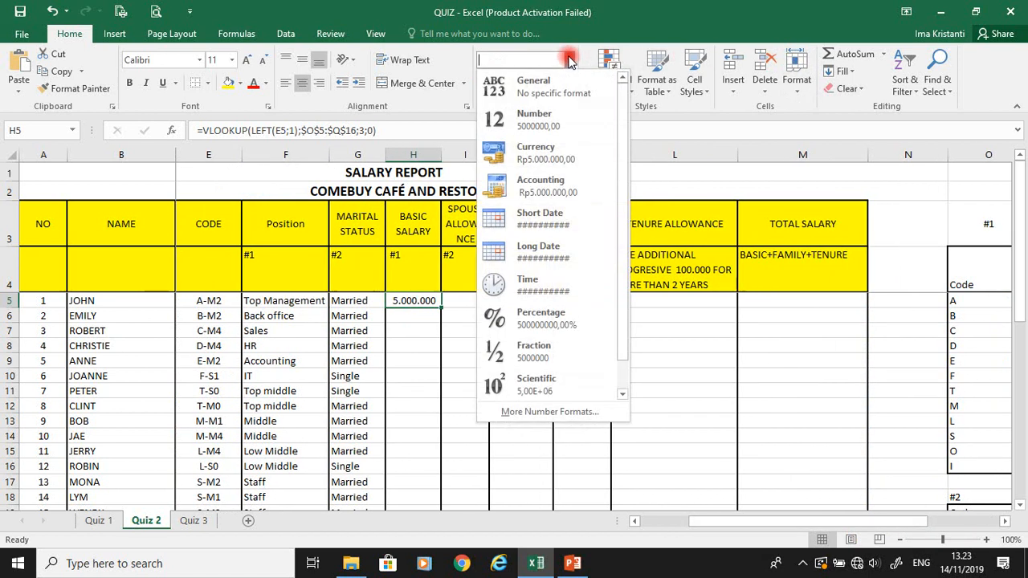
click(575, 194)
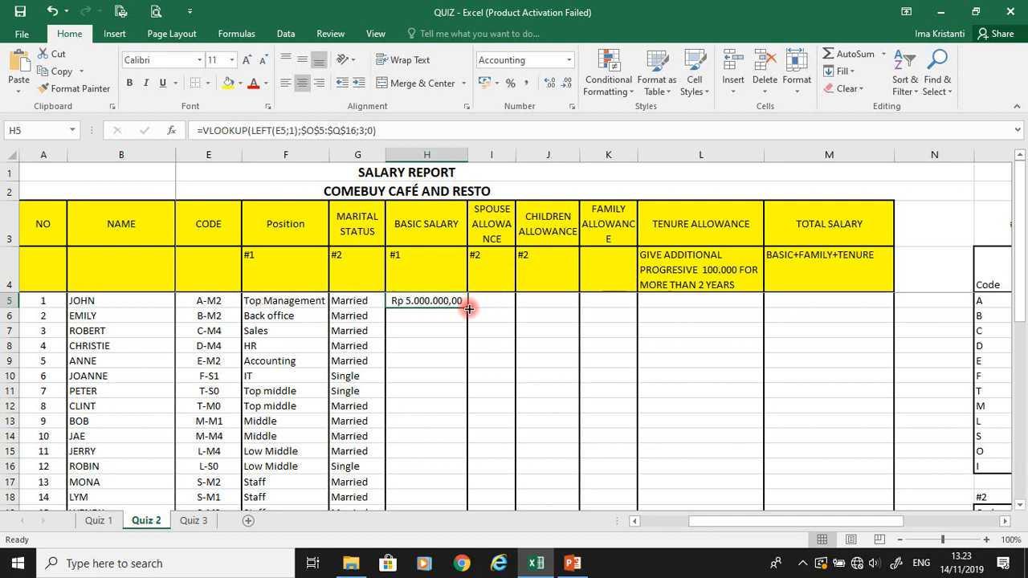
drag(470, 309, 442, 450)
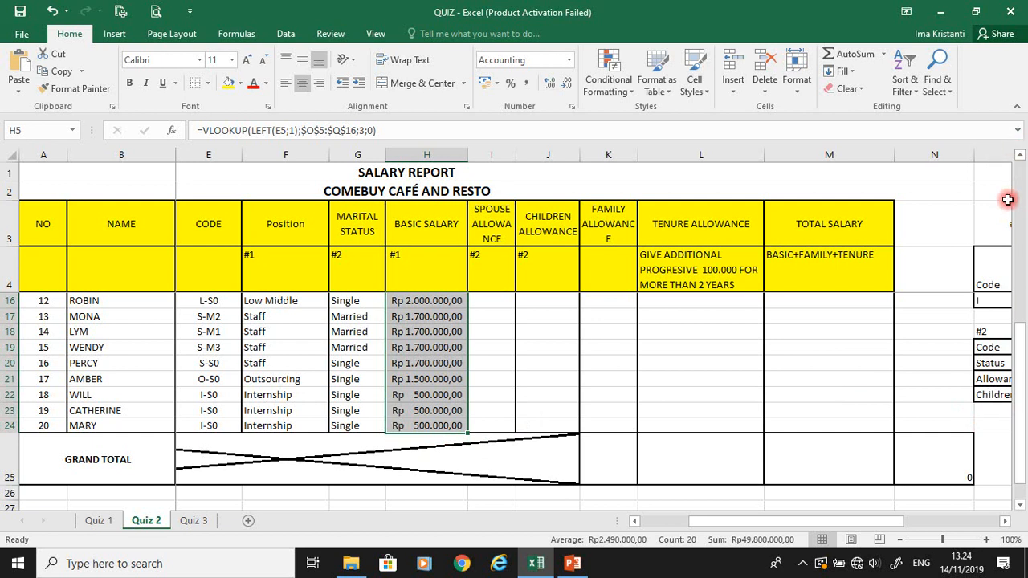
drag(1019, 198, 1022, 176)
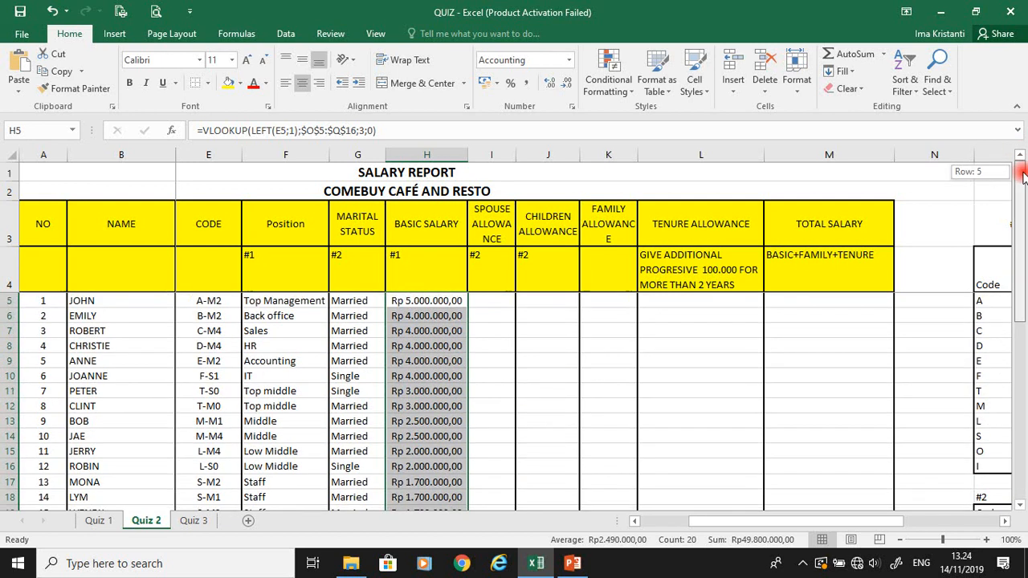
Extract the marital status letter of the employee code into the Spouse Allowance cell I5 with =MID(E5;3;1)
click(491, 302)
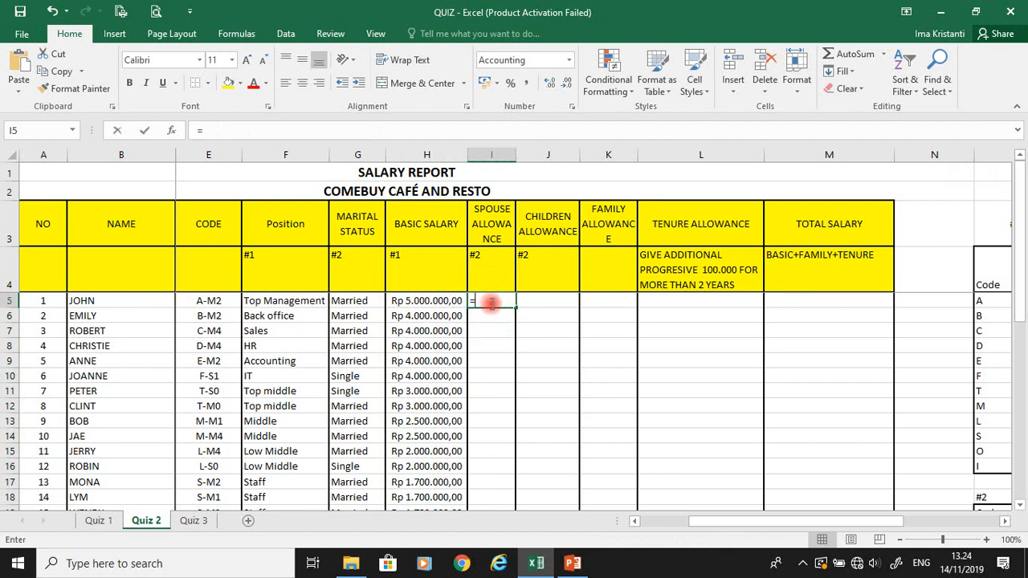
text(=)
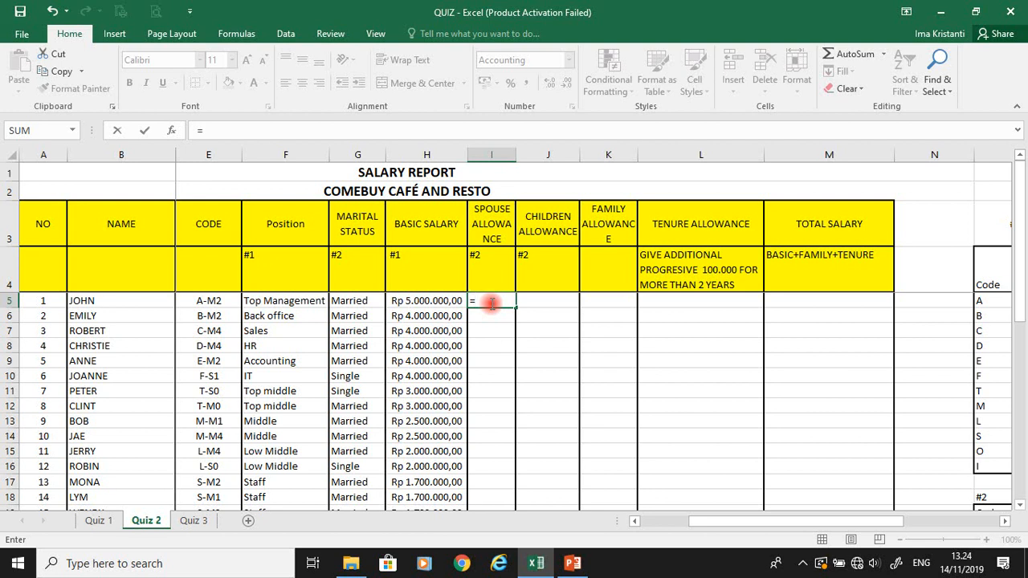
text(MID)
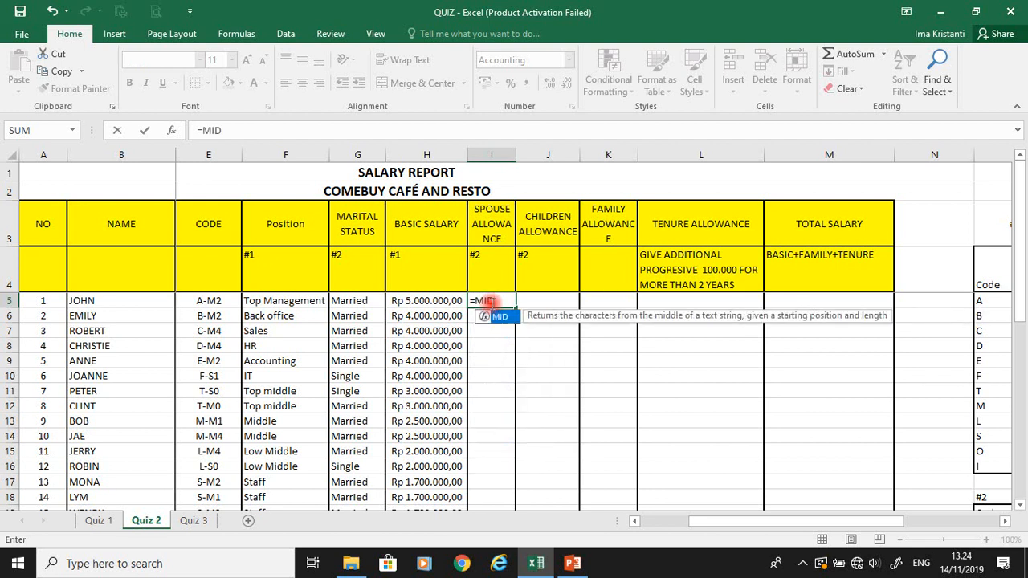
text(()
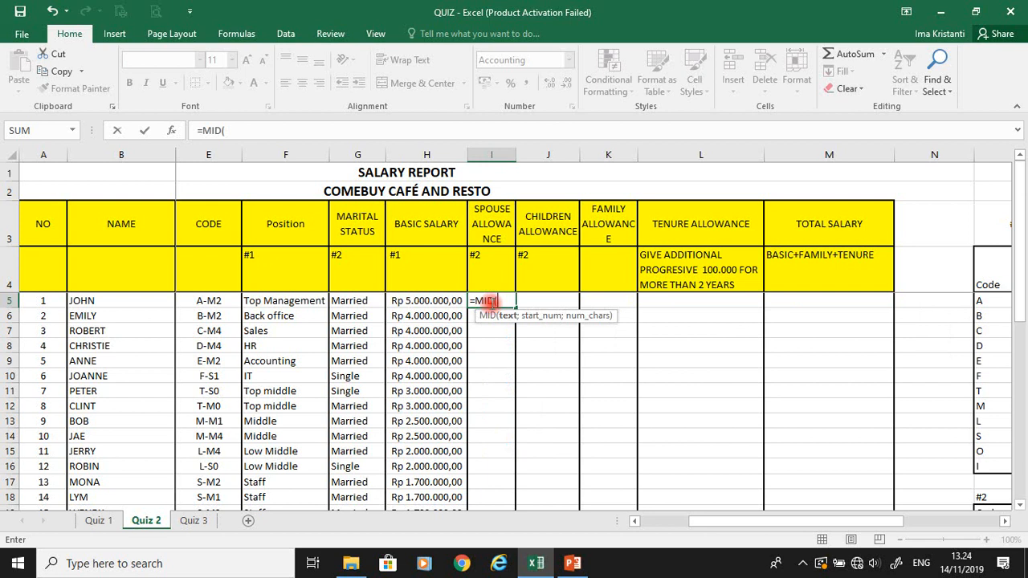
click(208, 298)
text(;)
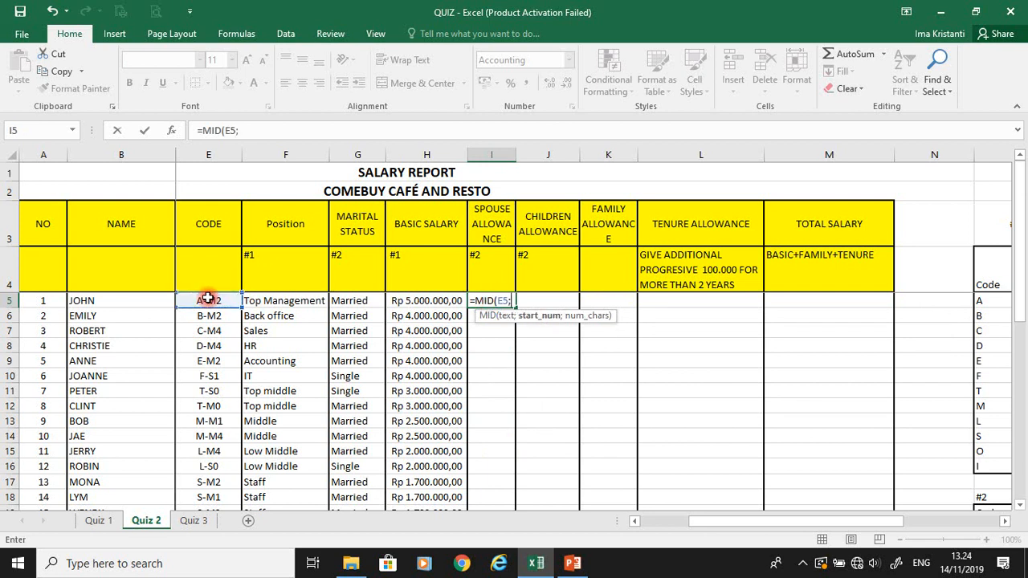
text(3;)
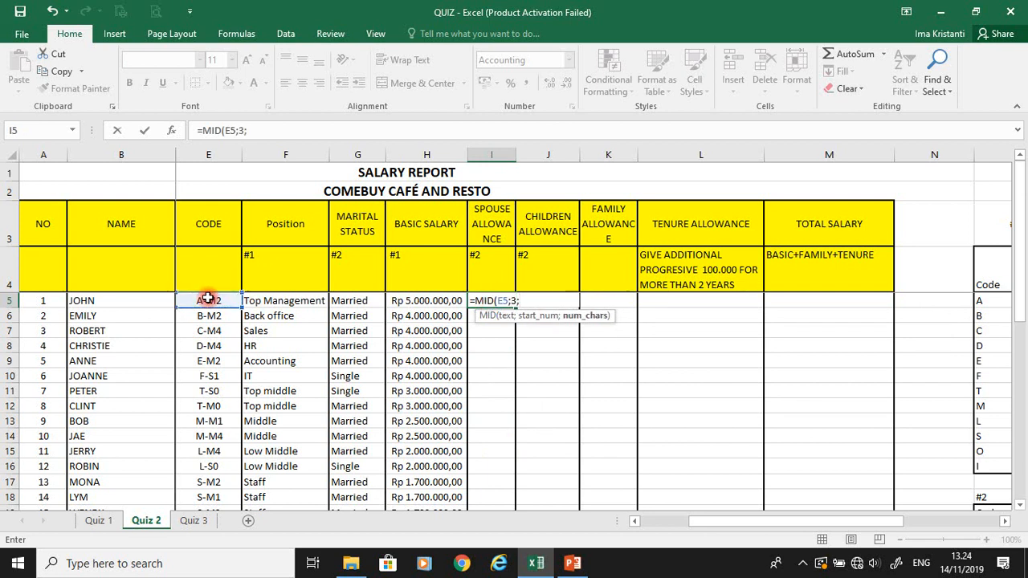
text(11)
key(ctrl+Return)
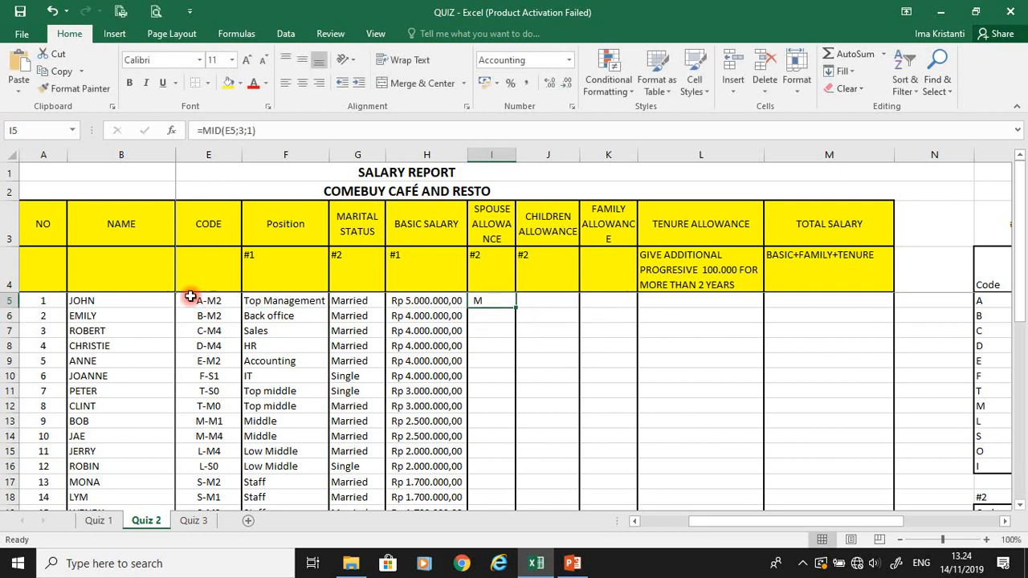
Wrap the MID function in I5 in an HLOOKUP as its lookup value, with the absolute table range $P$19:$Q$22
click(203, 131)
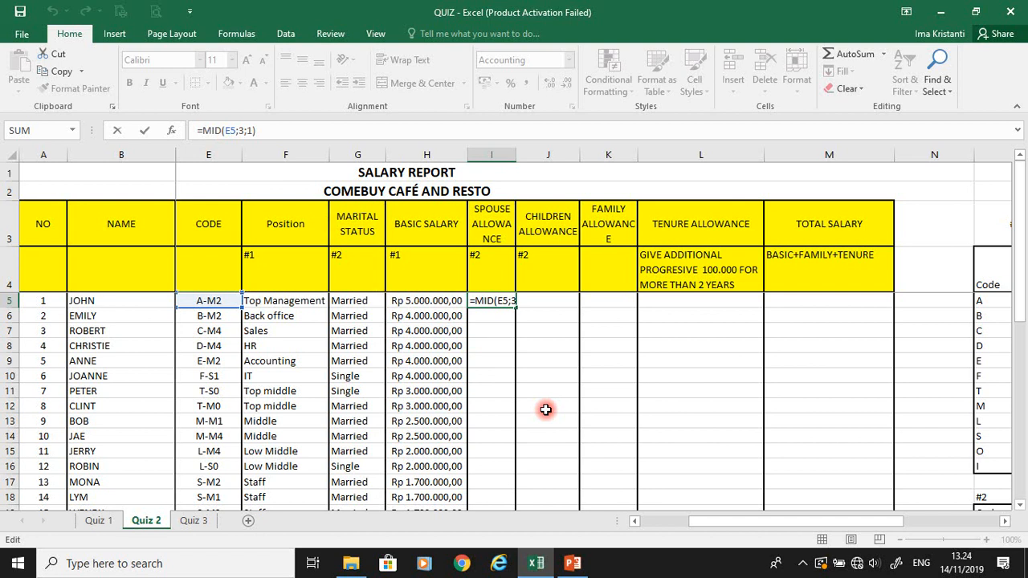
text(HLOOKUP(MID(E5)
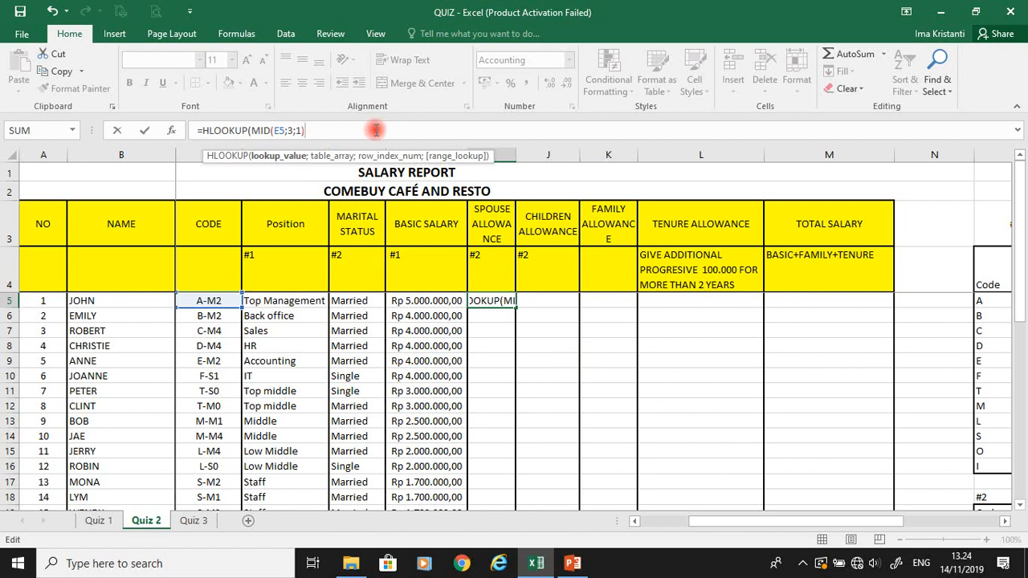
text(;)
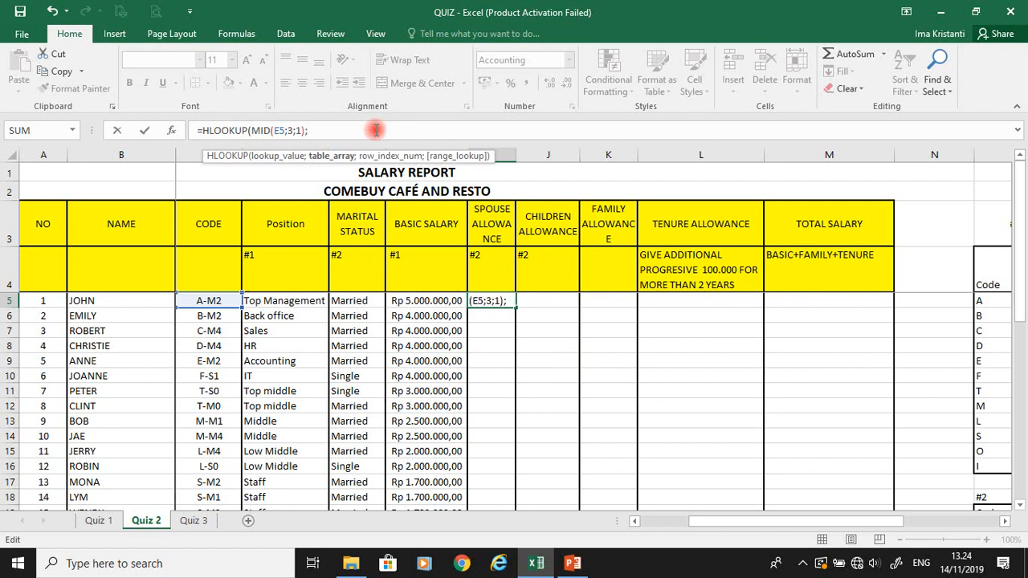
drag(876, 521, 976, 535)
drag(1022, 291, 1023, 335)
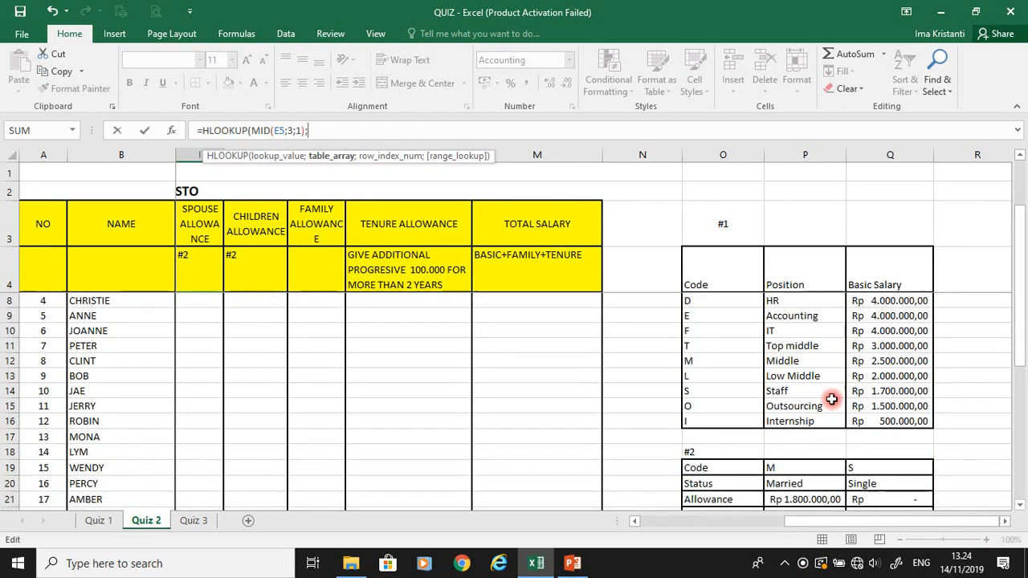
drag(792, 470, 871, 487)
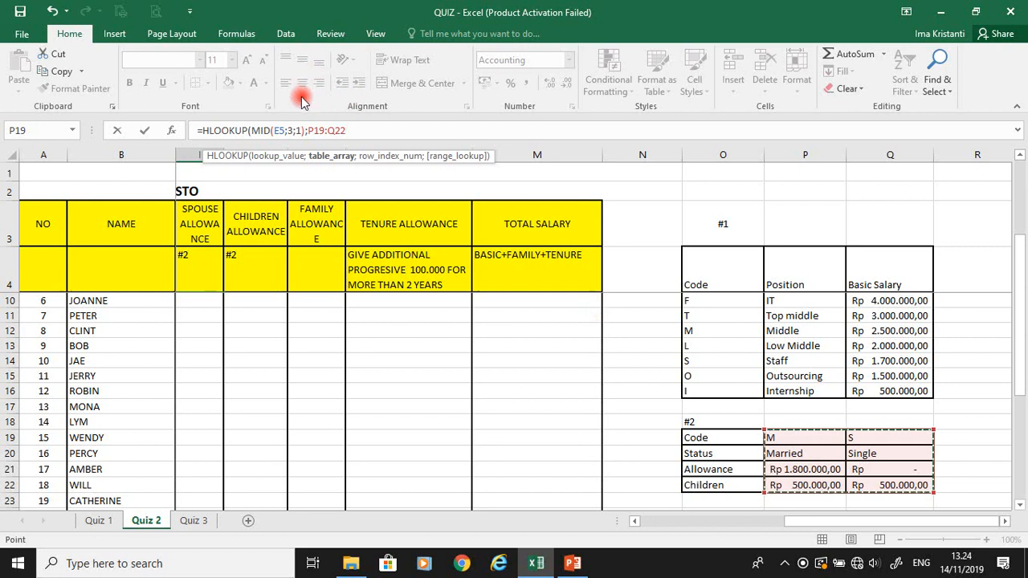
key(F4)
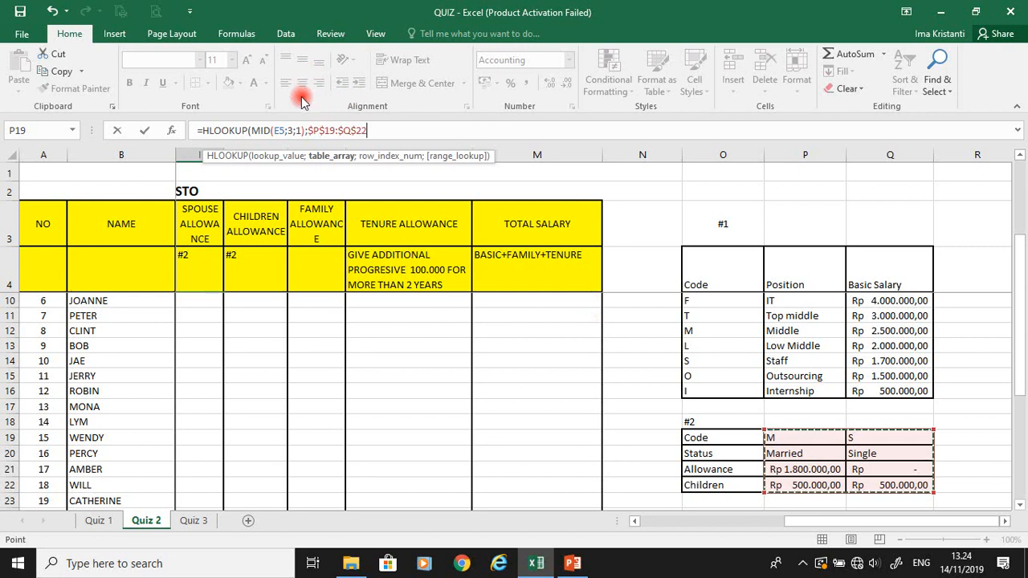
Complete the HLOOKUP in I5 with row index 3 and range lookup 0
text(;)
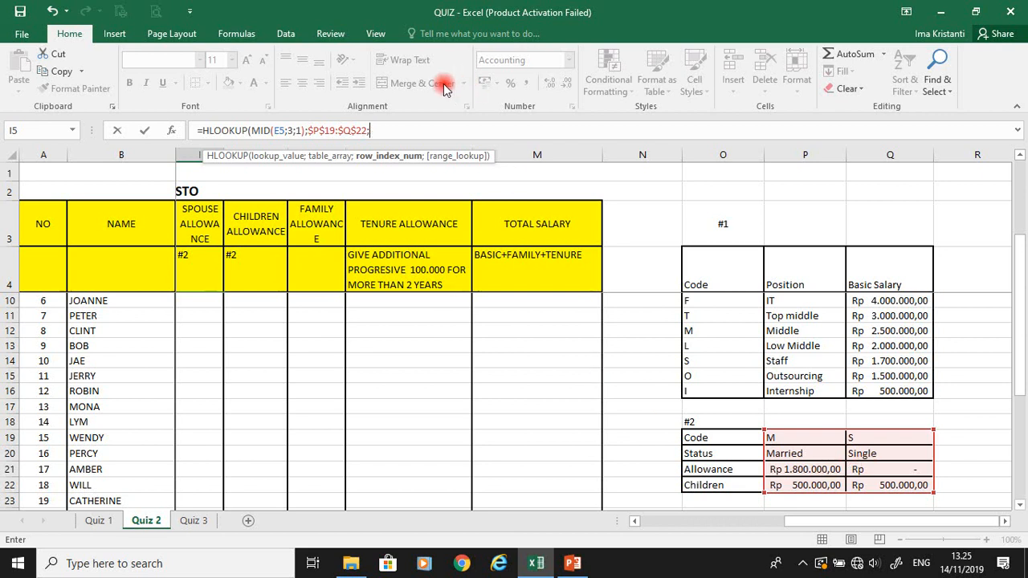
text(;0))
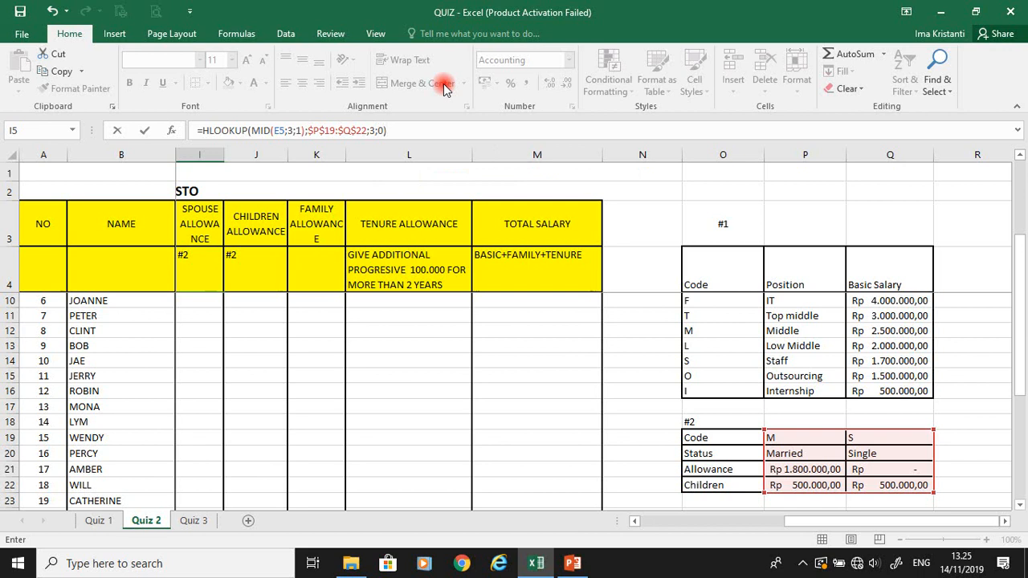
key(ctrl+Return)
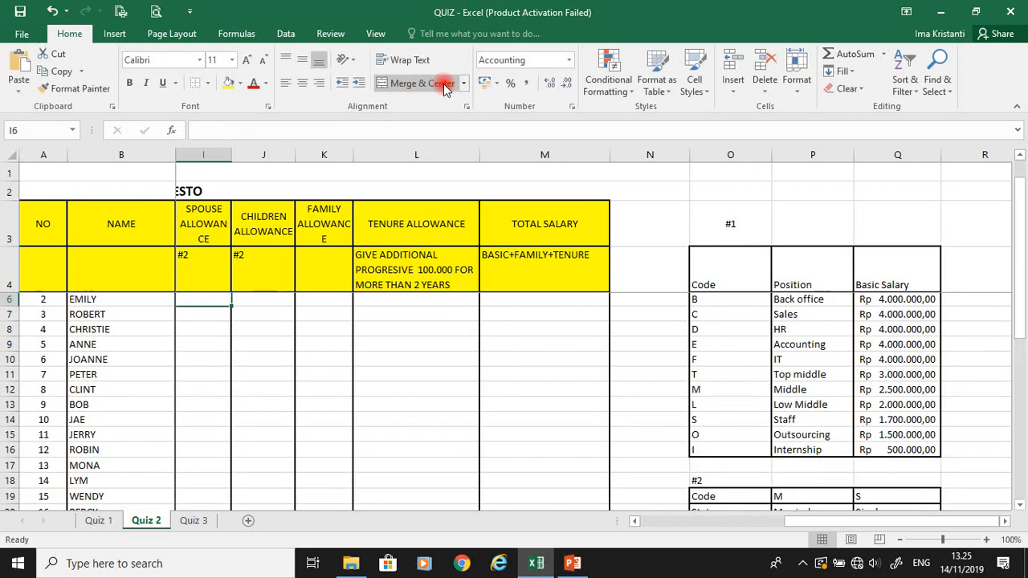
Apply the Accounting format with currency symbol to I5 and fill the spouse allowance formula down to I24
key(Left)
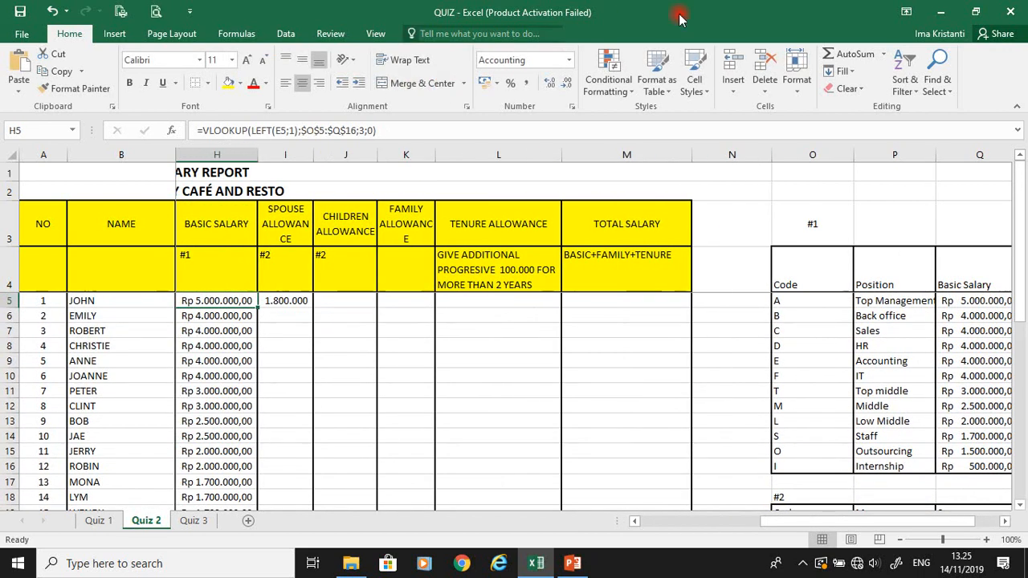
click(276, 300)
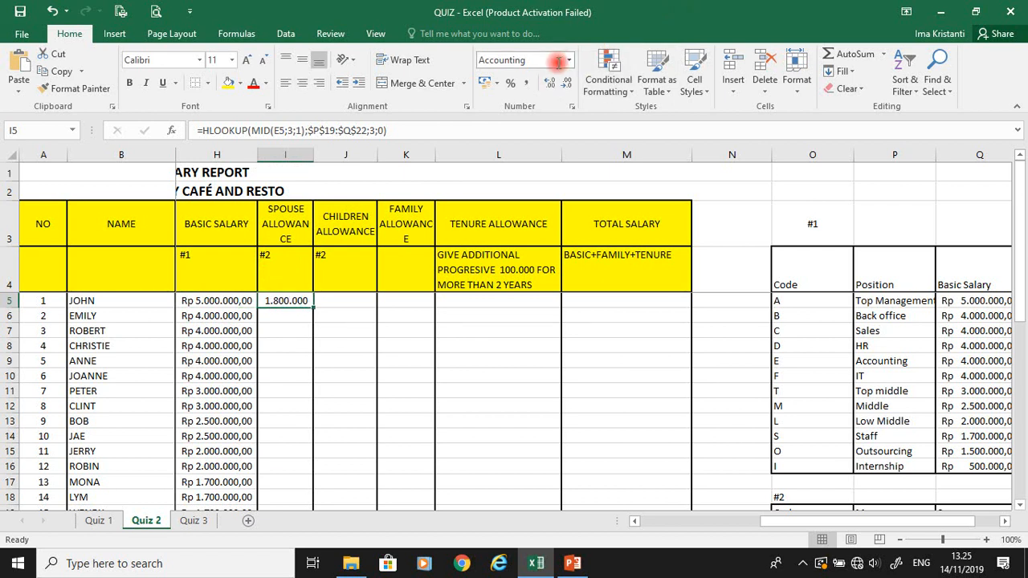
click(569, 60)
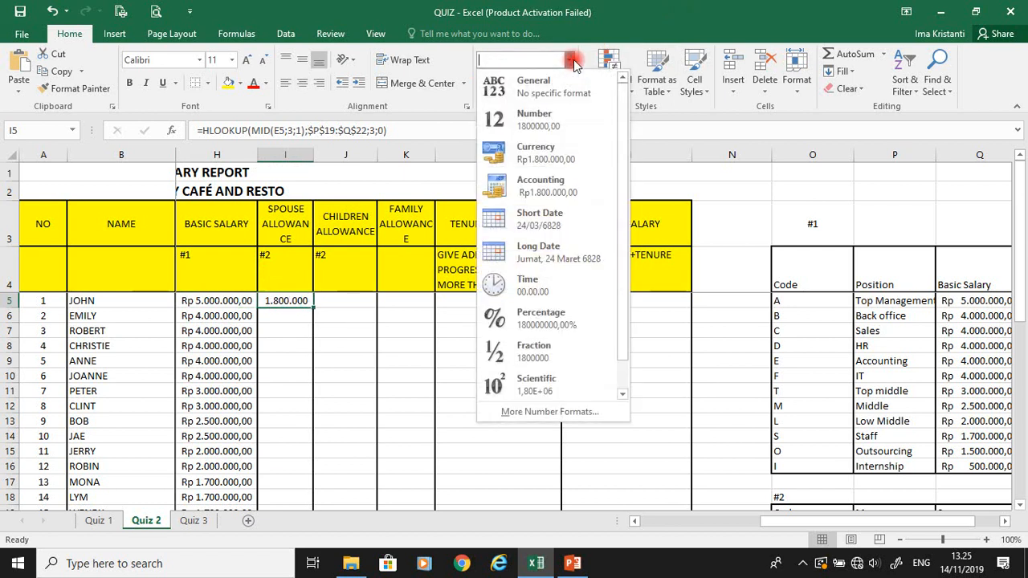
click(534, 188)
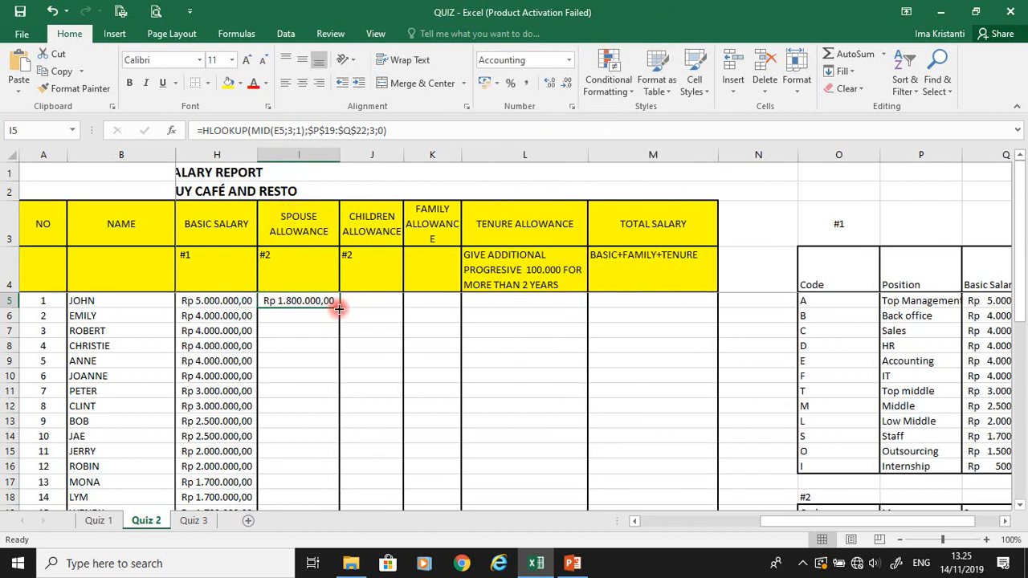
drag(337, 322, 310, 436)
drag(1017, 354, 1012, 147)
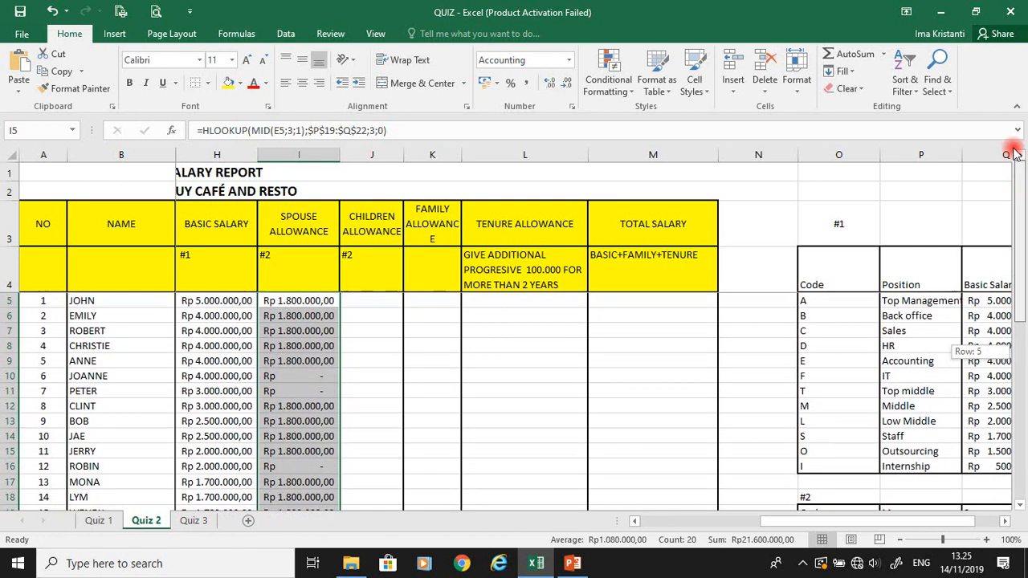
click(301, 301)
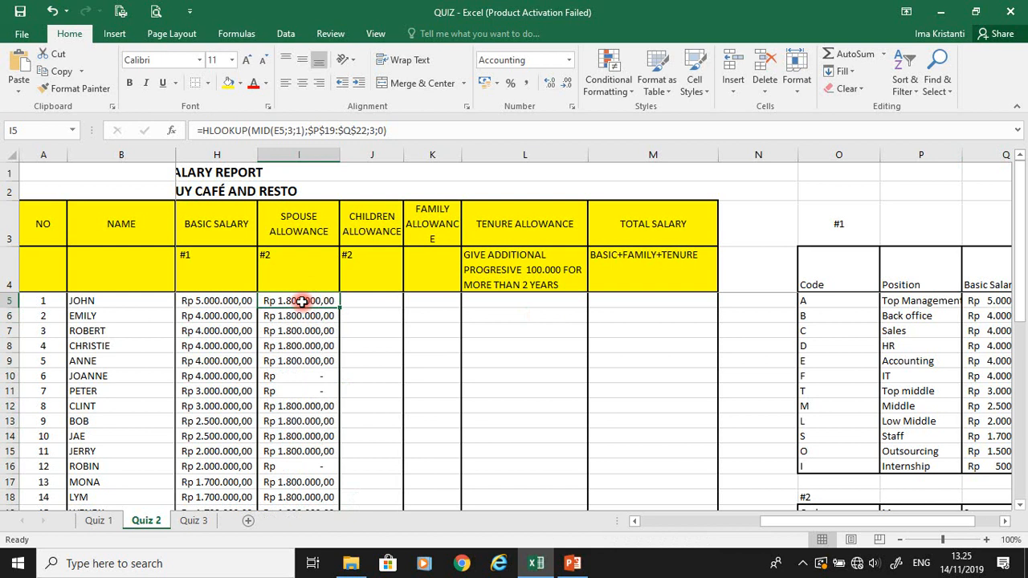
Extract the last digit of the employee code into the Children Allowance cell J5 with =RIGHT(E5;1) and fill it down to J17
click(367, 300)
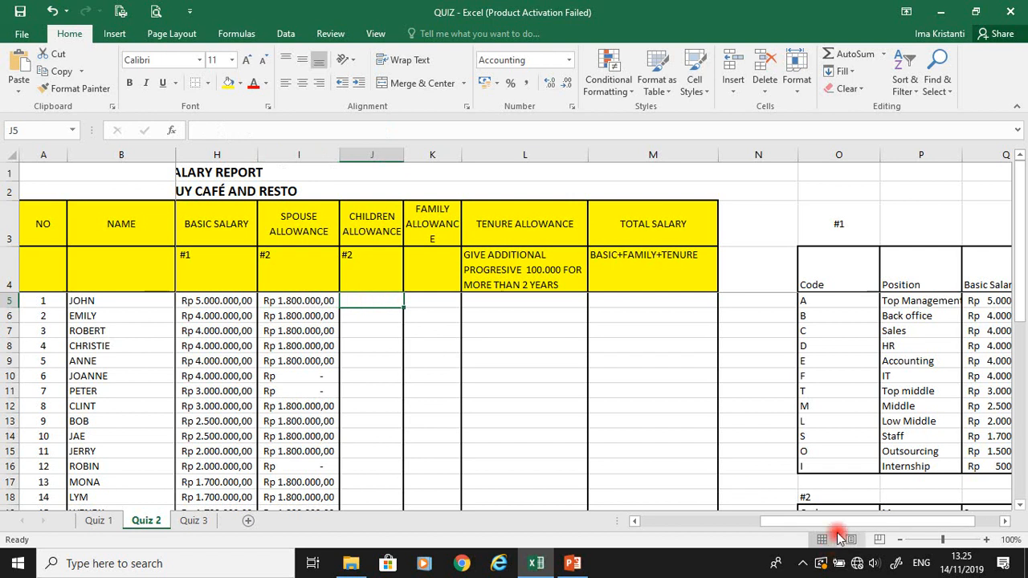
drag(834, 522, 733, 527)
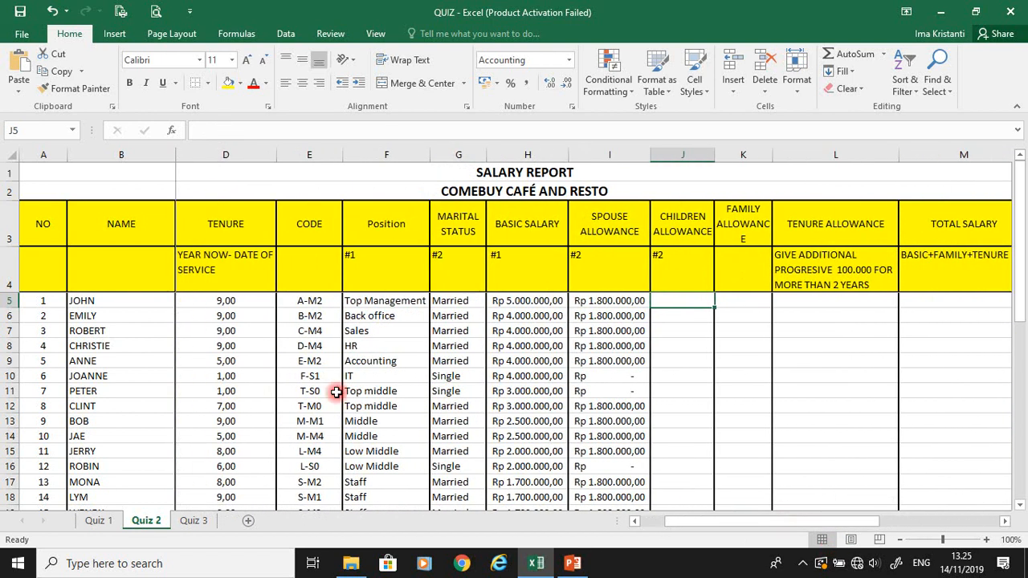
click(313, 300)
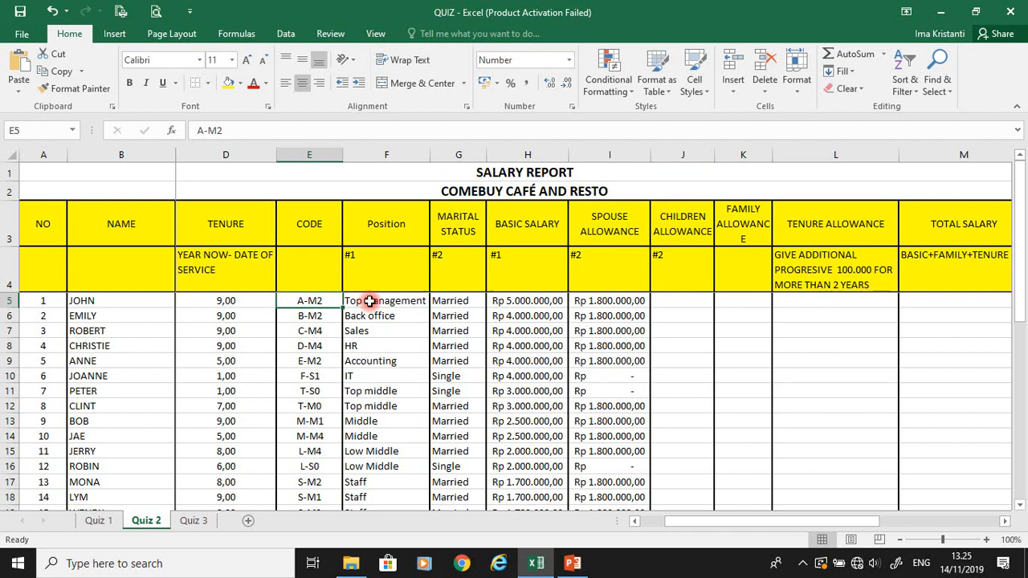
click(673, 301)
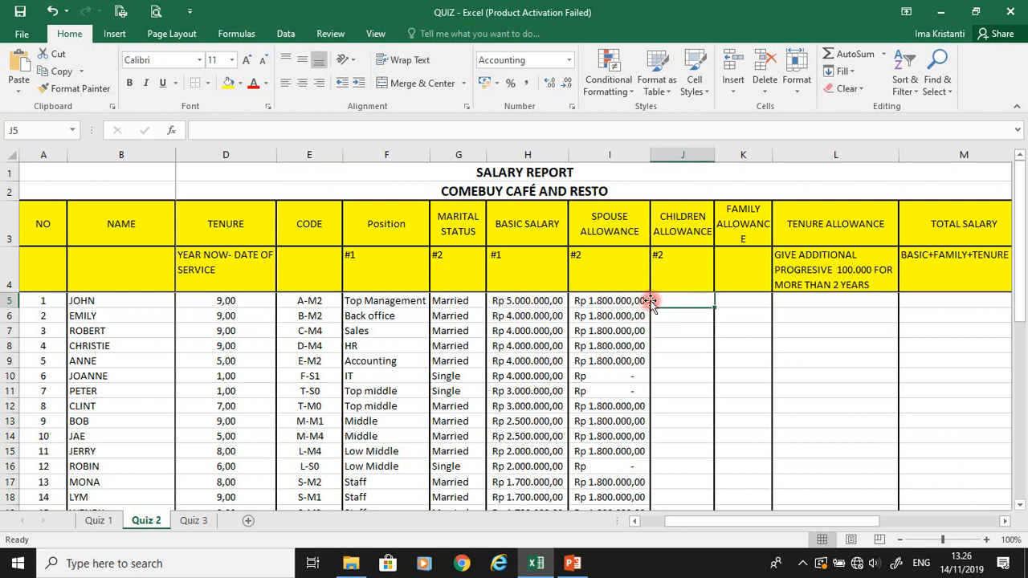
click(329, 302)
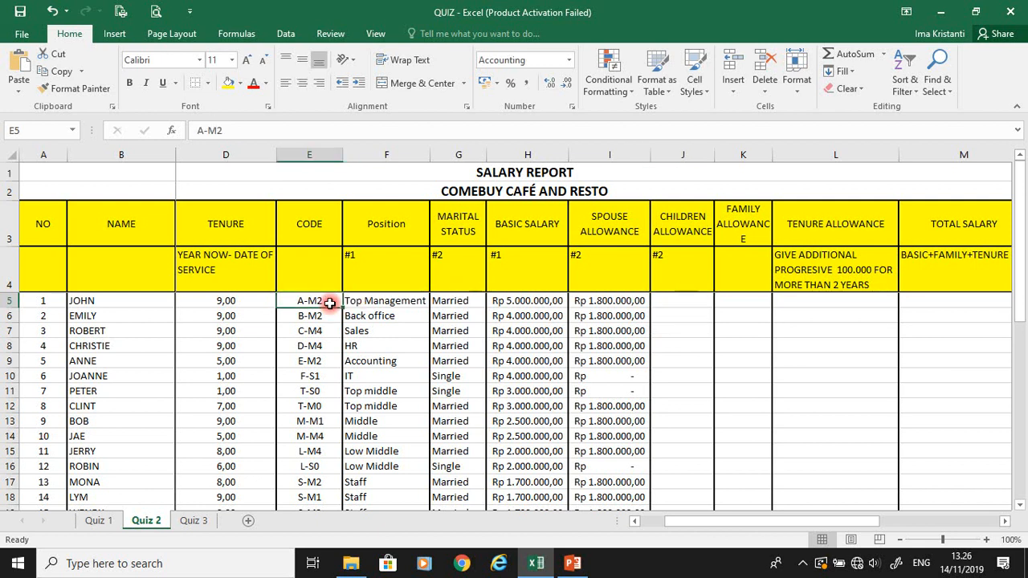
click(678, 302)
text(=)
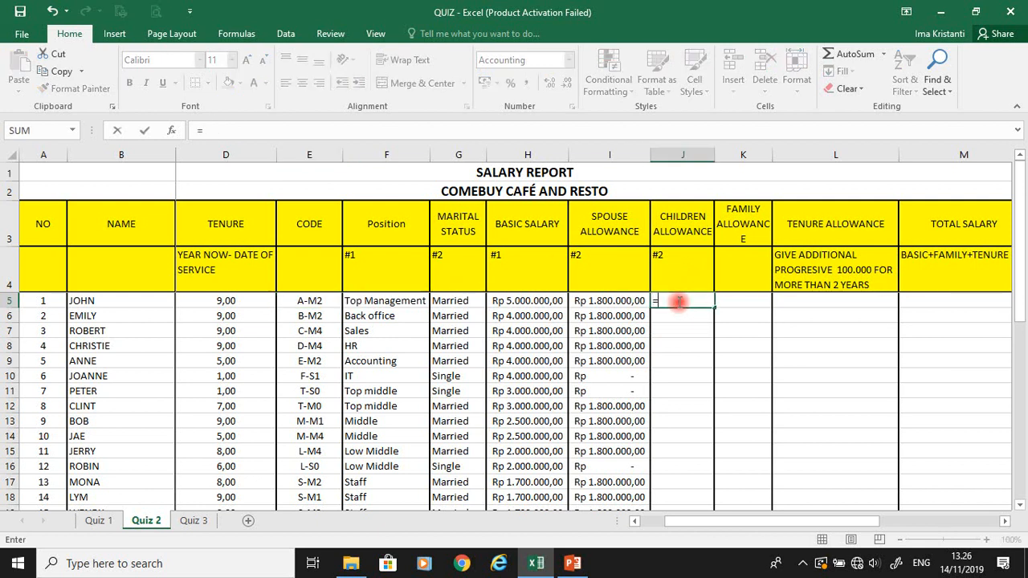
text(RIG)
key(Tab)
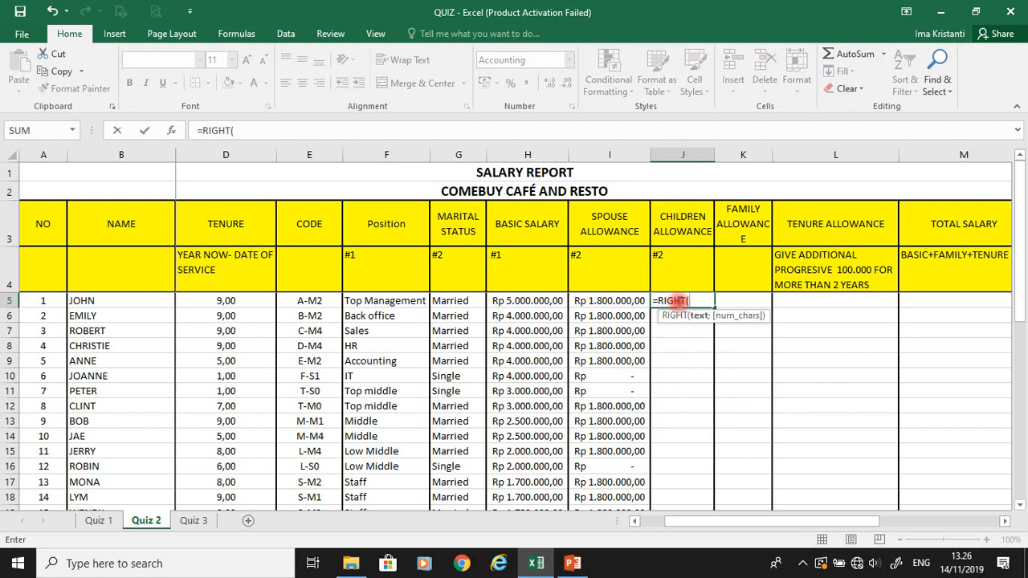
click(329, 303)
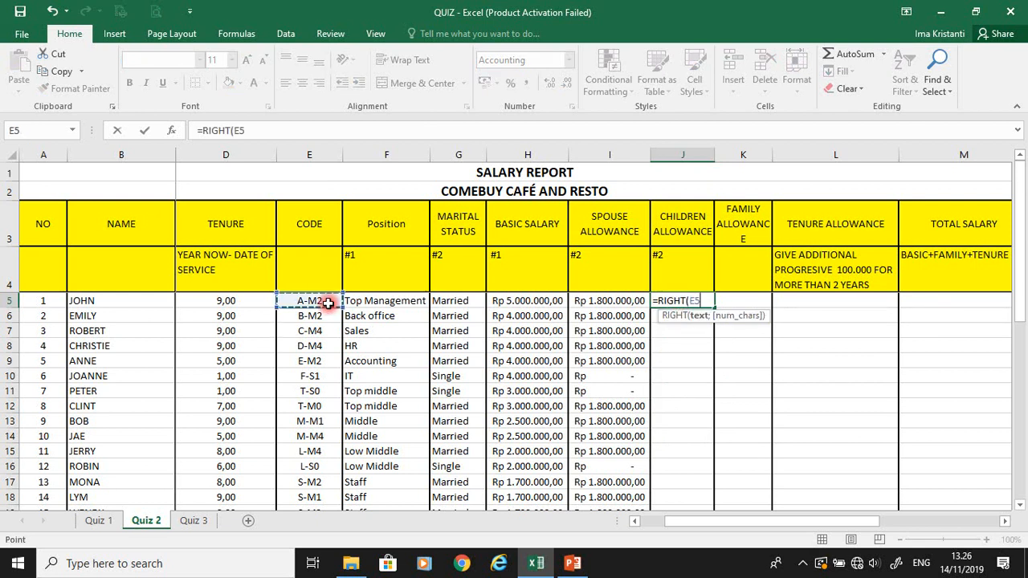
text(;1)
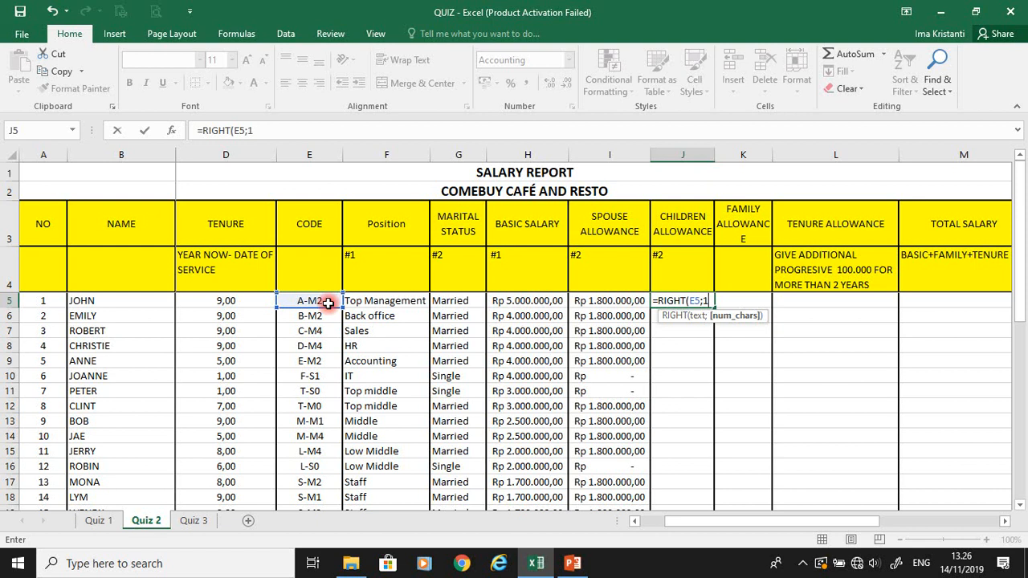
key(ctrl+Return)
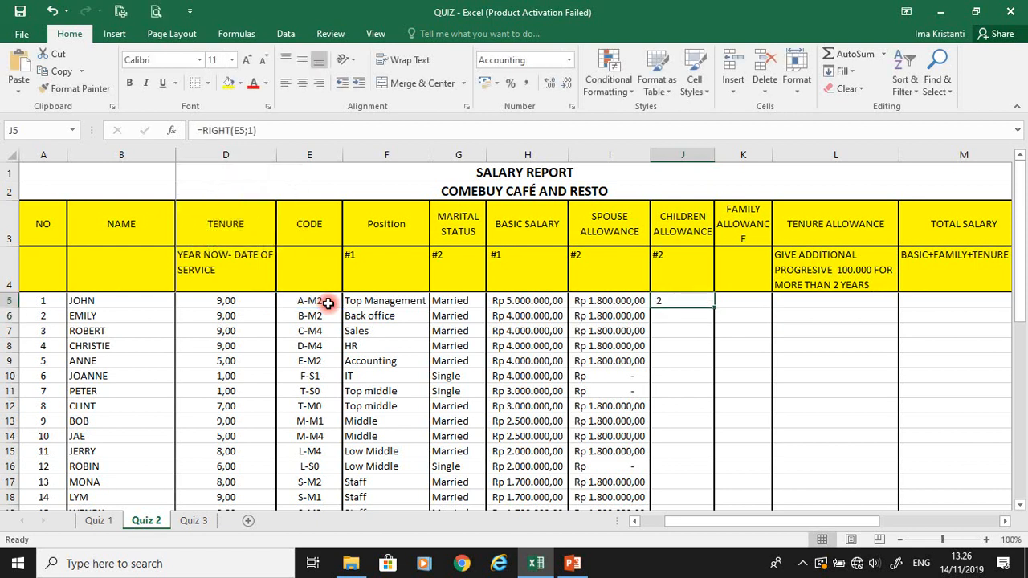
drag(715, 308, 690, 491)
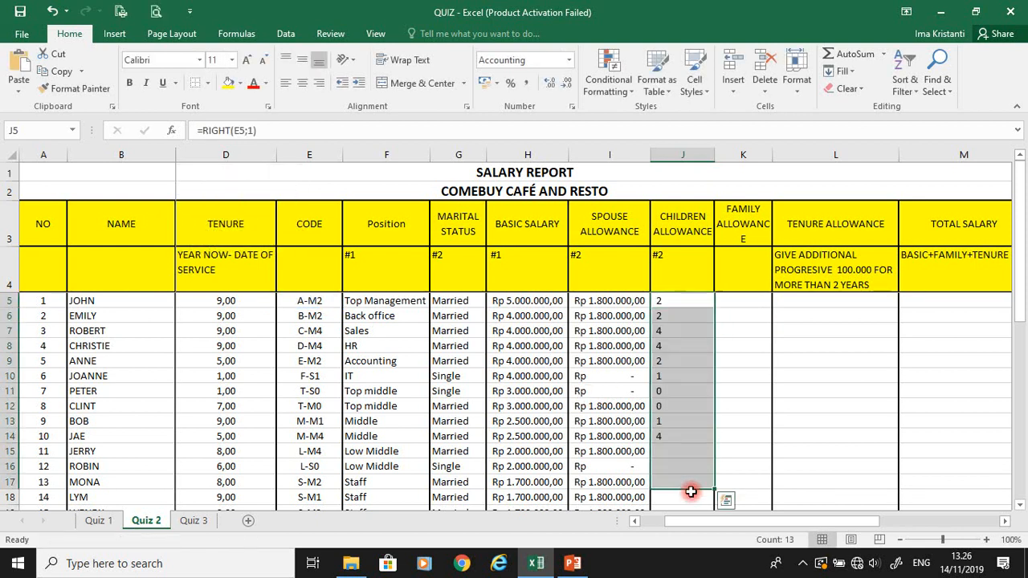
Wrap the RIGHT function in J5 in VALUE, giving =VALUE(RIGHT(E5;1)), and fill the formula down to J24
click(672, 302)
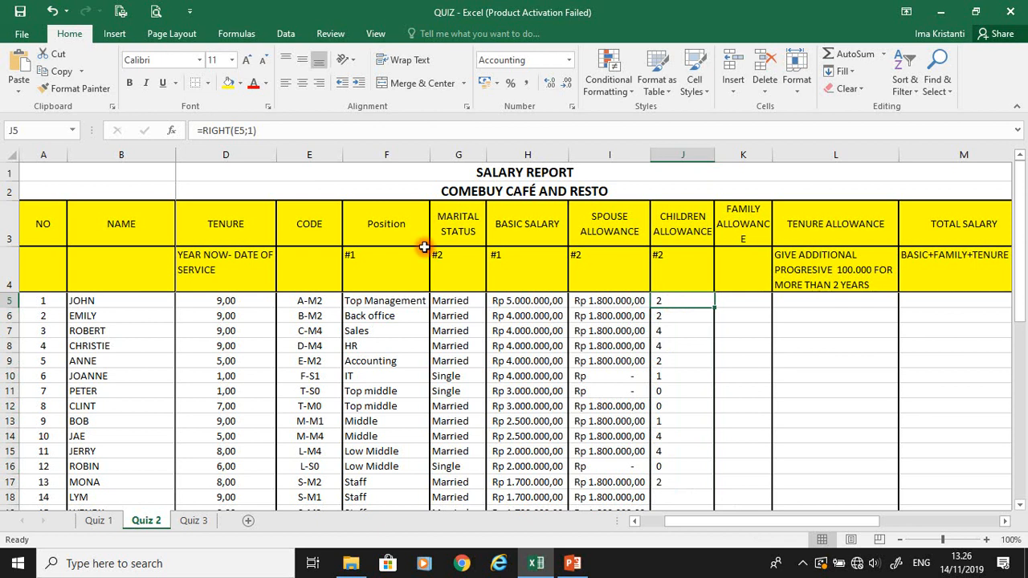
click(204, 131)
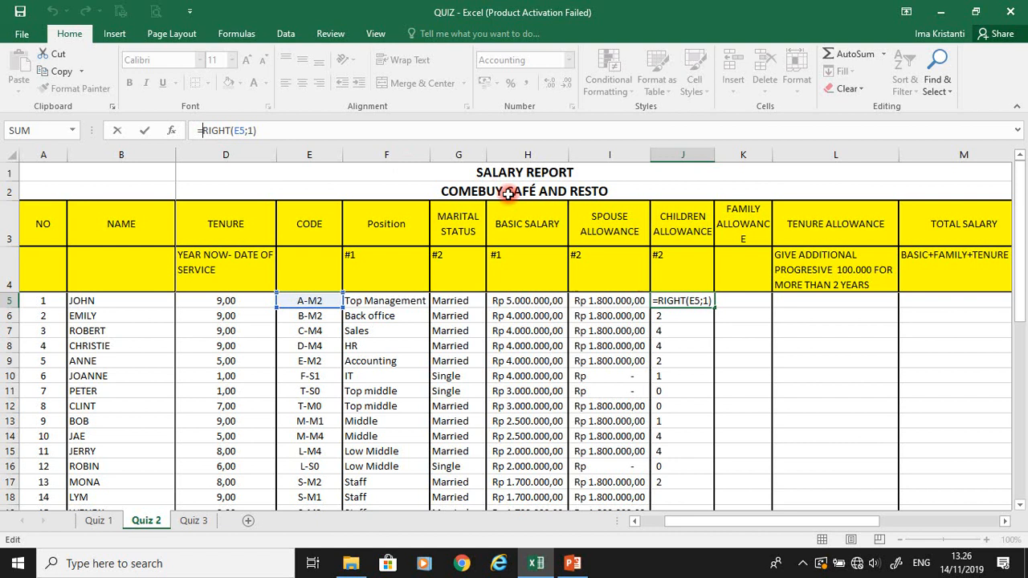
text(VALUE()
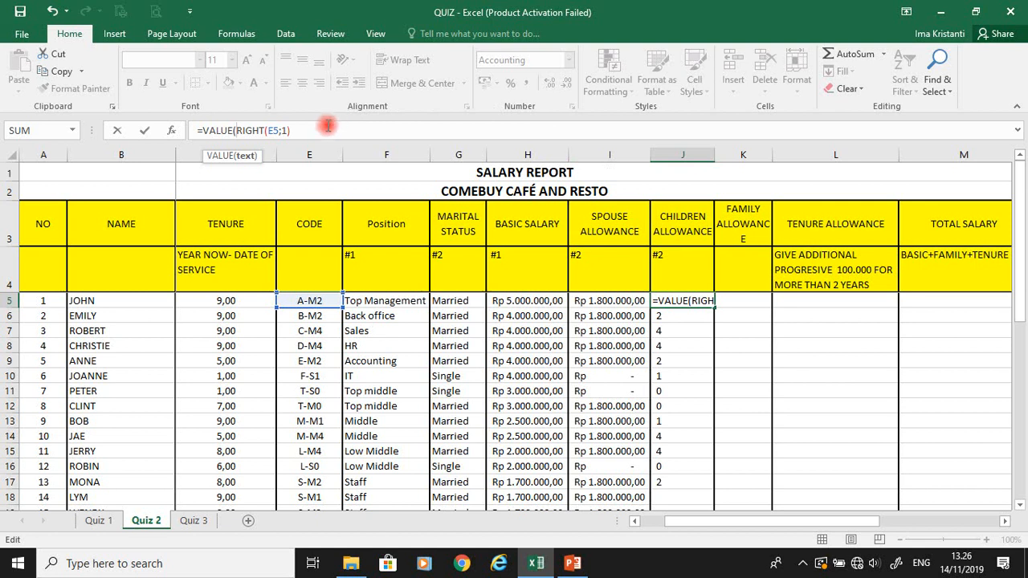
text())
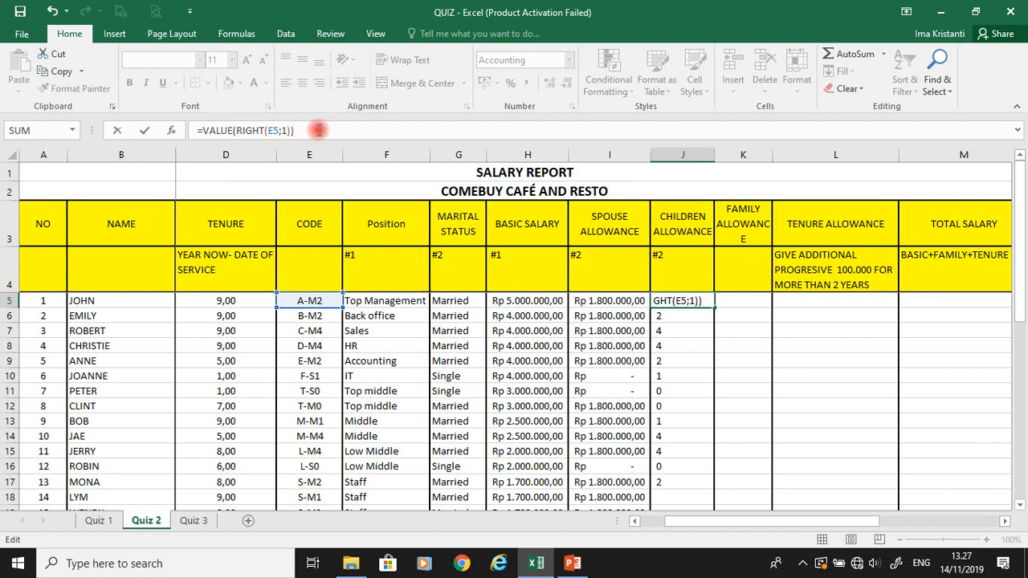
key(ctrl+Return)
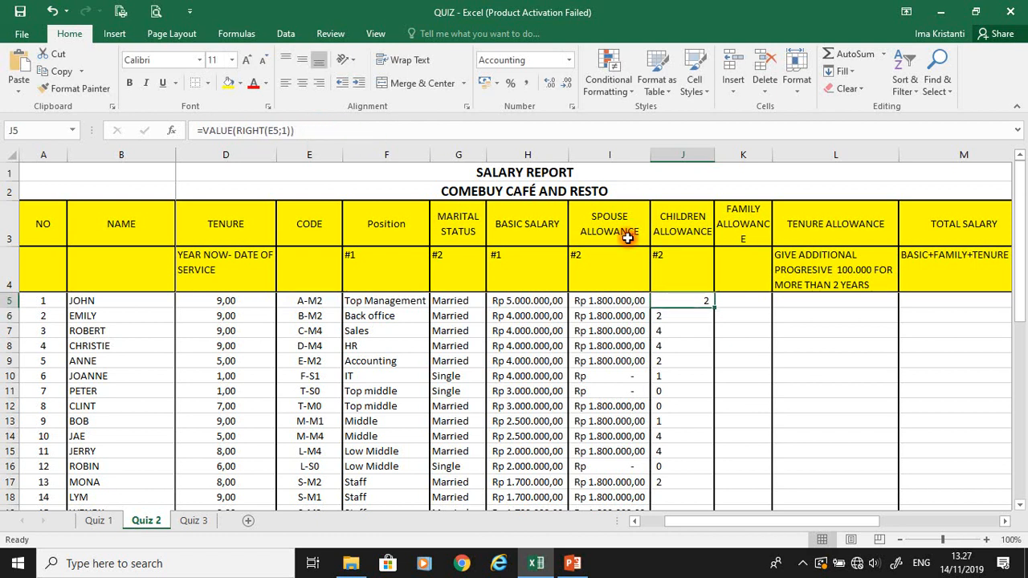
drag(715, 310, 683, 443)
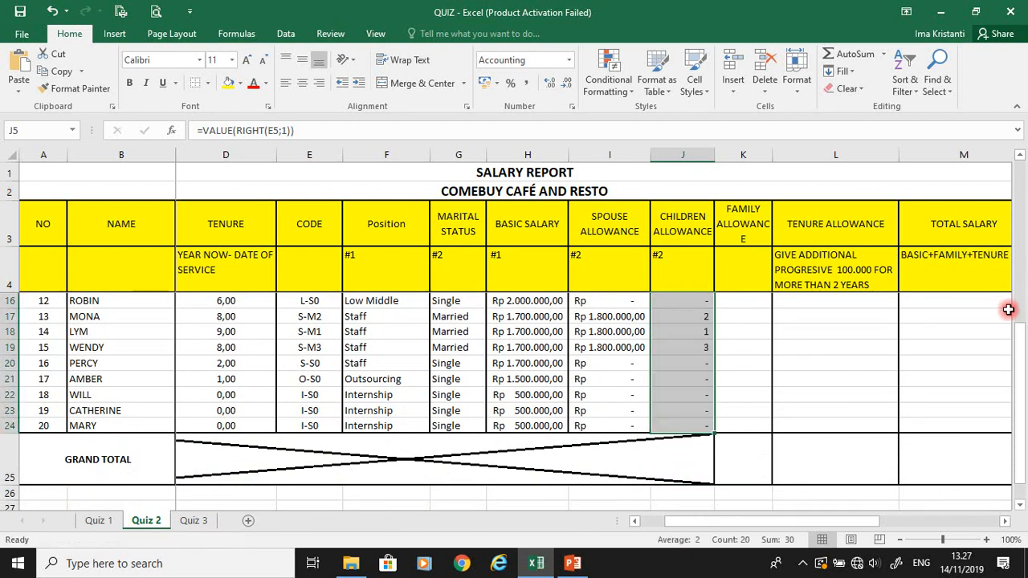
Multiply the J5 formula by the children allowance of 500000 from table #2 and fill it down to J24
drag(1019, 322, 1020, 153)
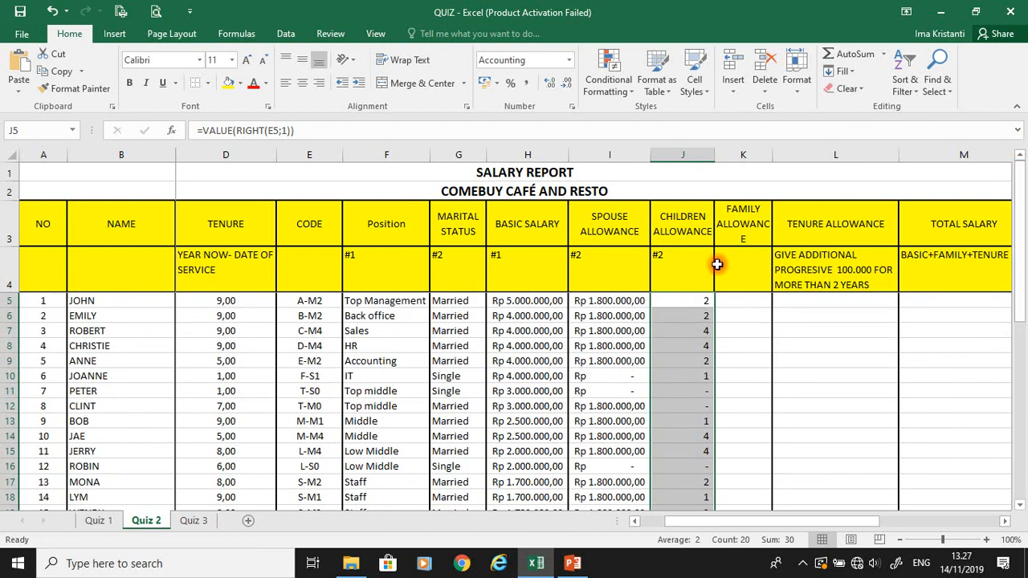
click(687, 299)
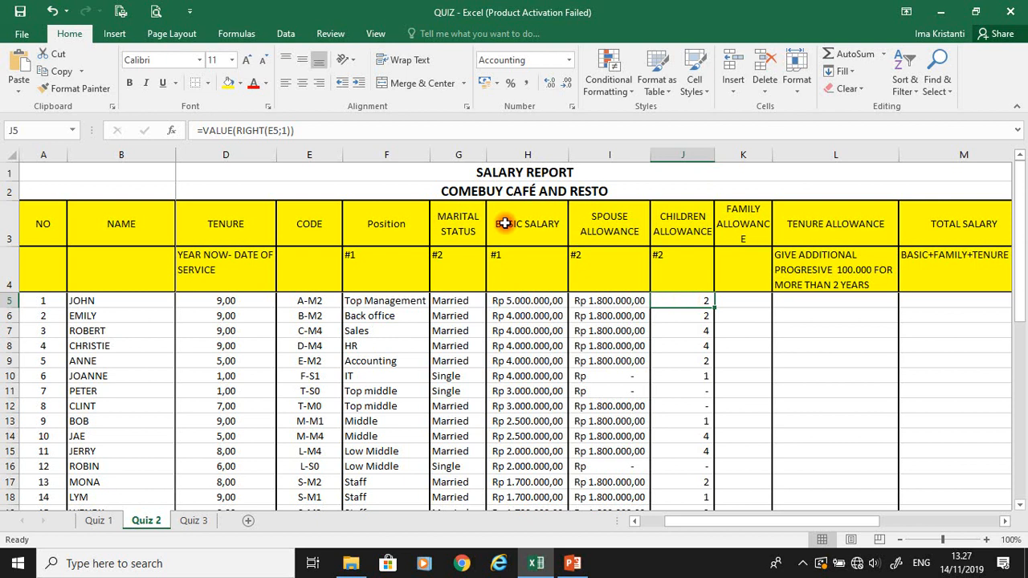
click(394, 131)
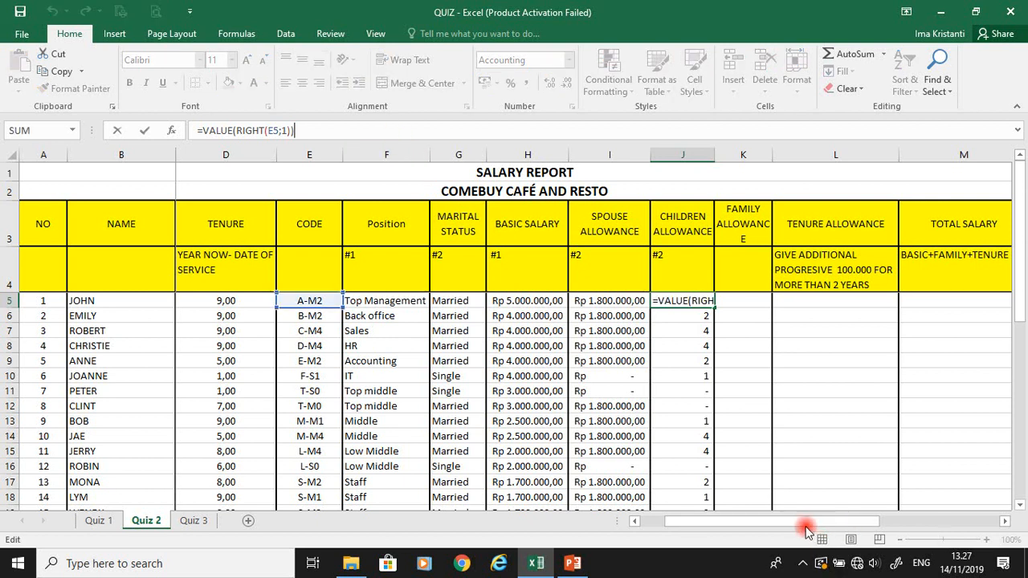
drag(808, 521, 968, 523)
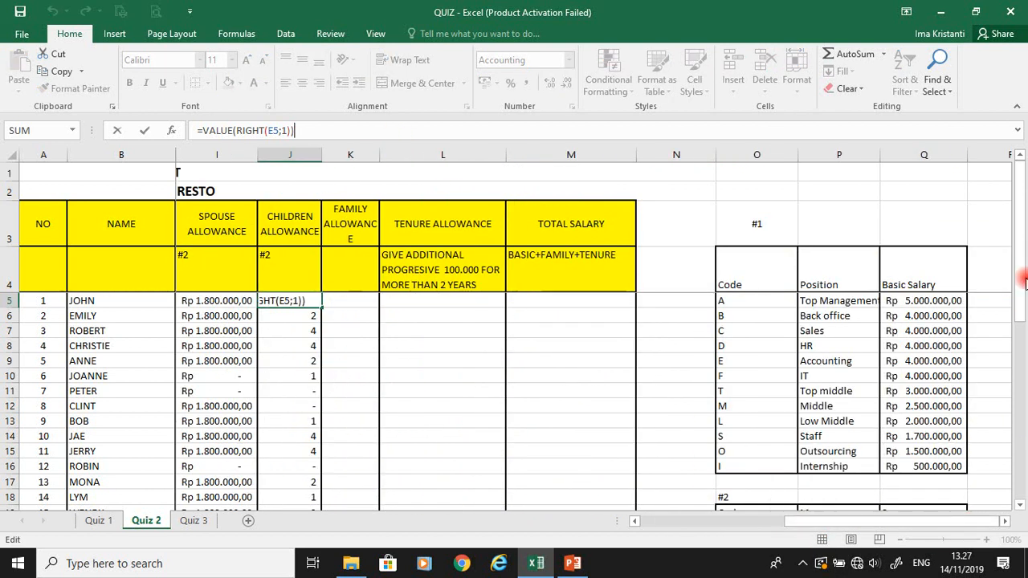
drag(1018, 328, 1022, 432)
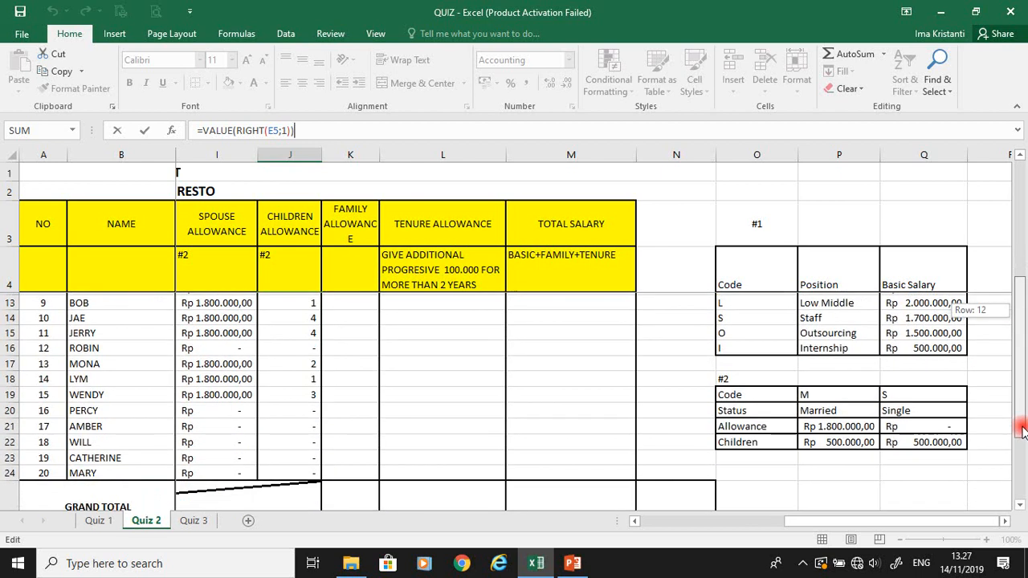
drag(1021, 432, 1021, 434)
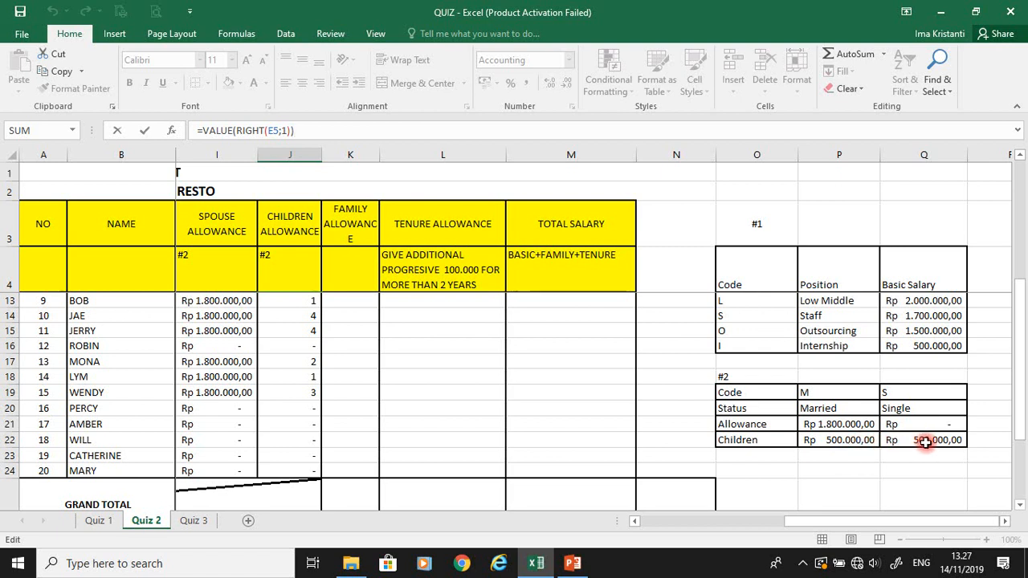
drag(1024, 317, 1025, 311)
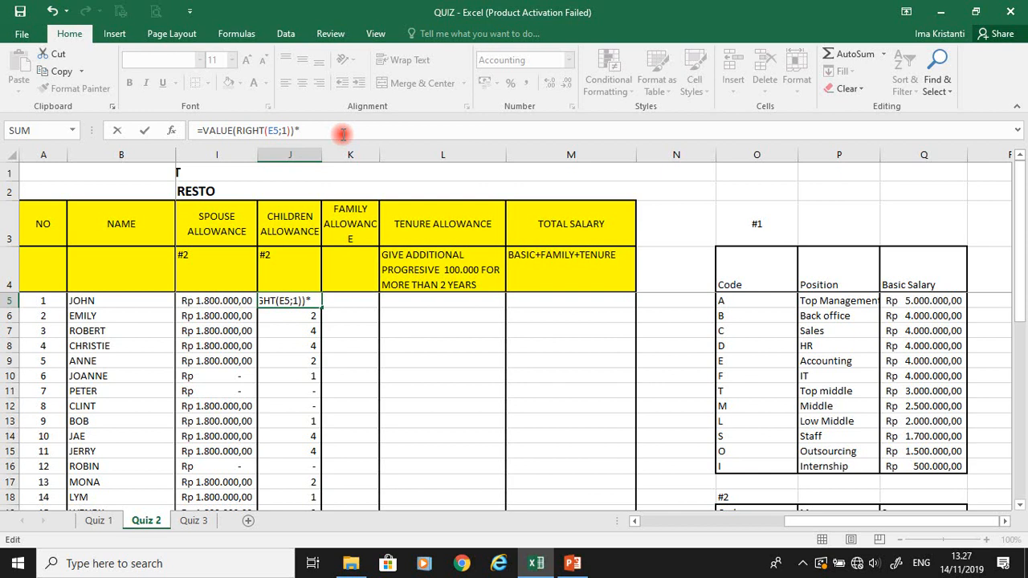
text(50000)
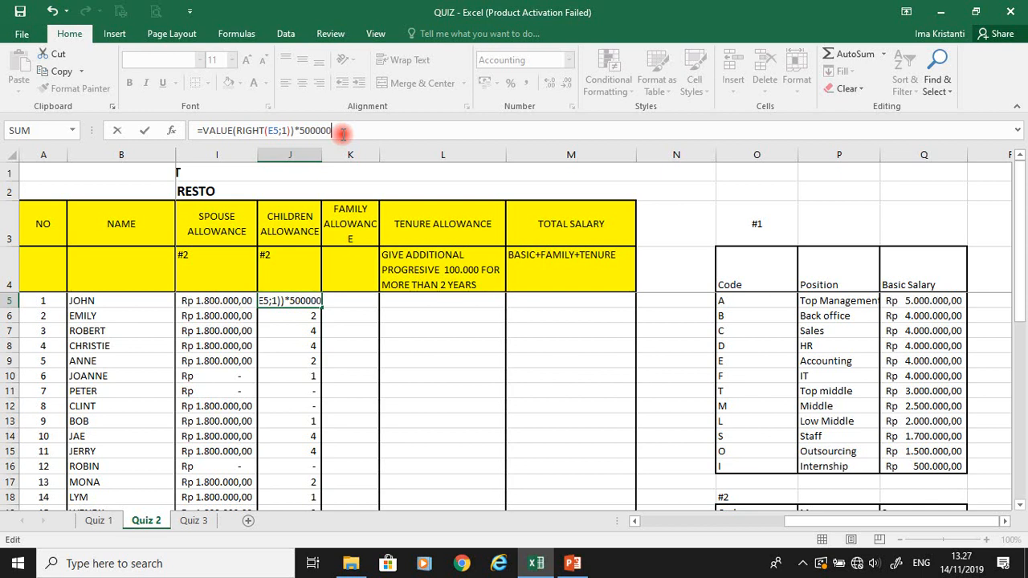
text(0)
key(ctrl+Return)
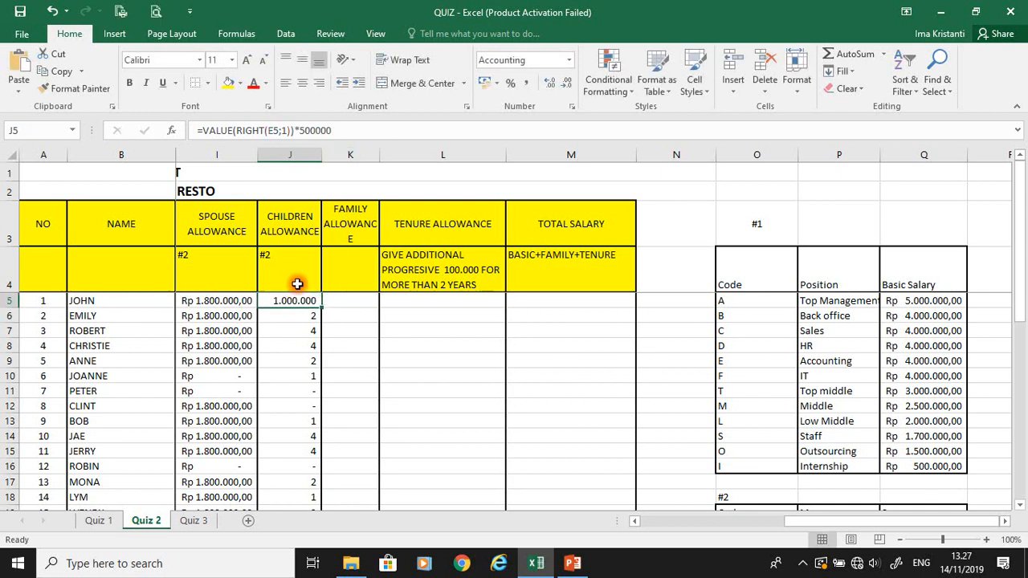
drag(322, 308, 306, 425)
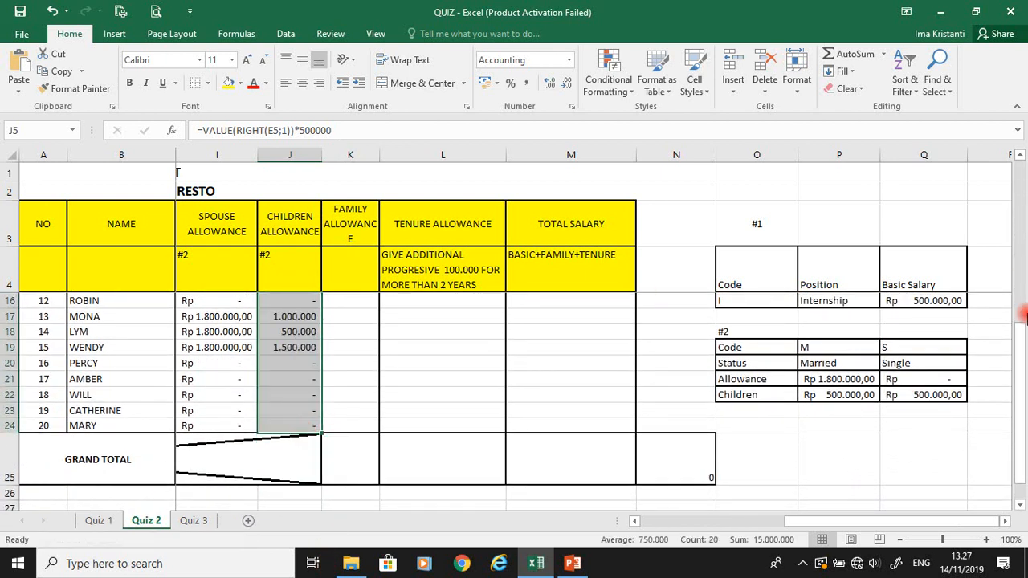
Add the spouse and children allowances in the Family Allowance cell K5 with =I5+J5 and fill it down to K24
drag(1021, 325, 1020, 127)
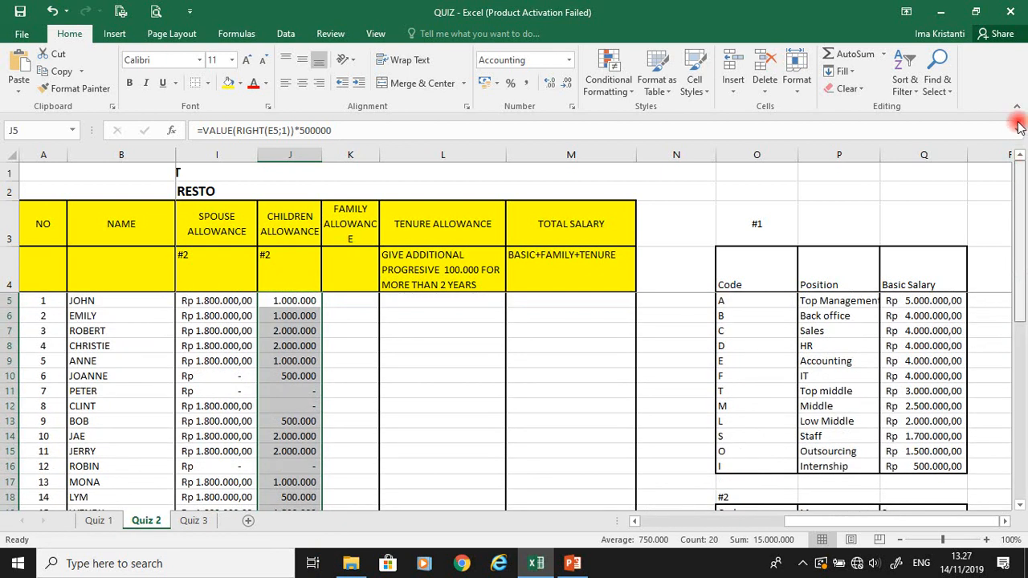
click(353, 302)
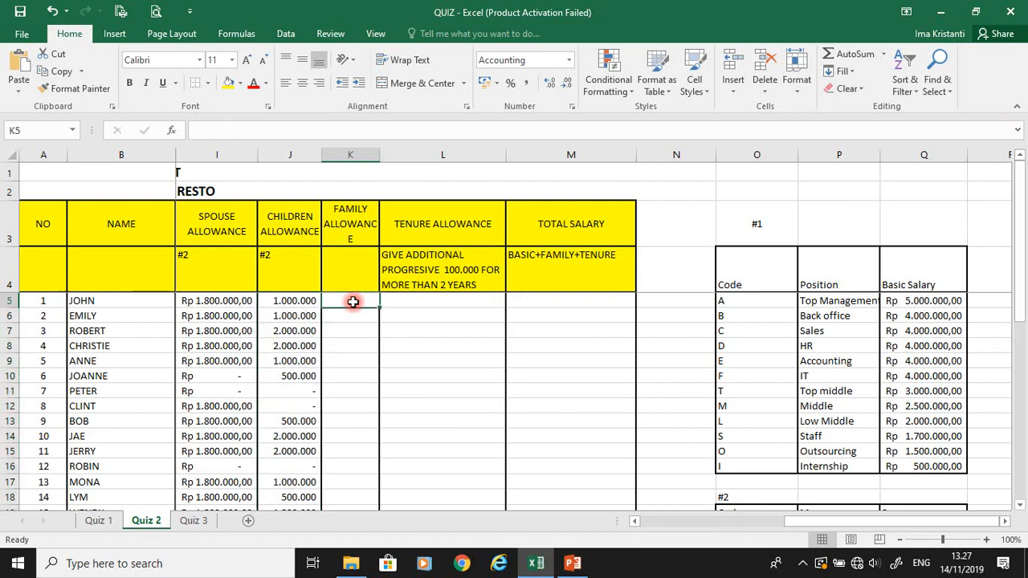
text(=)
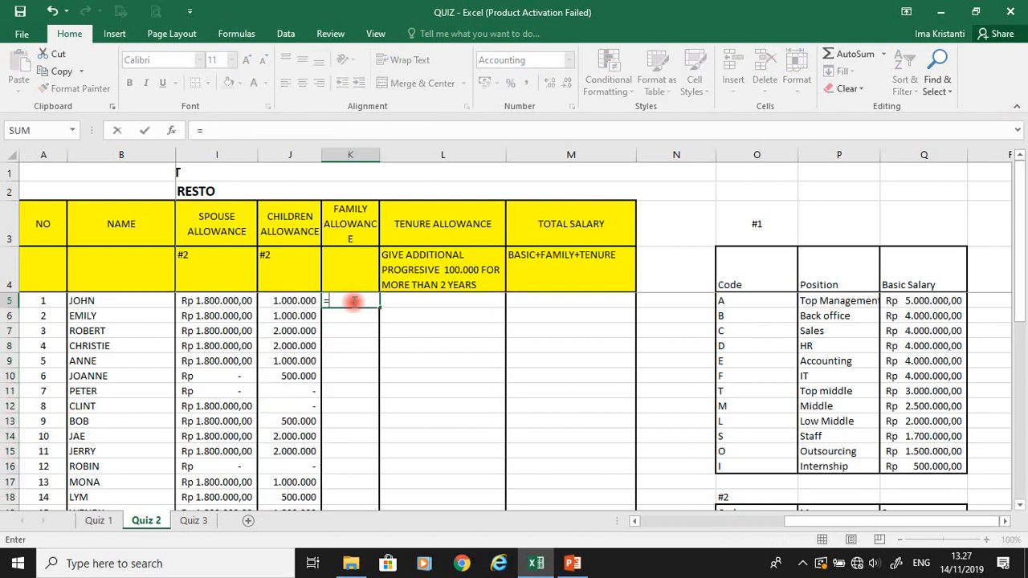
click(227, 304)
text(+)
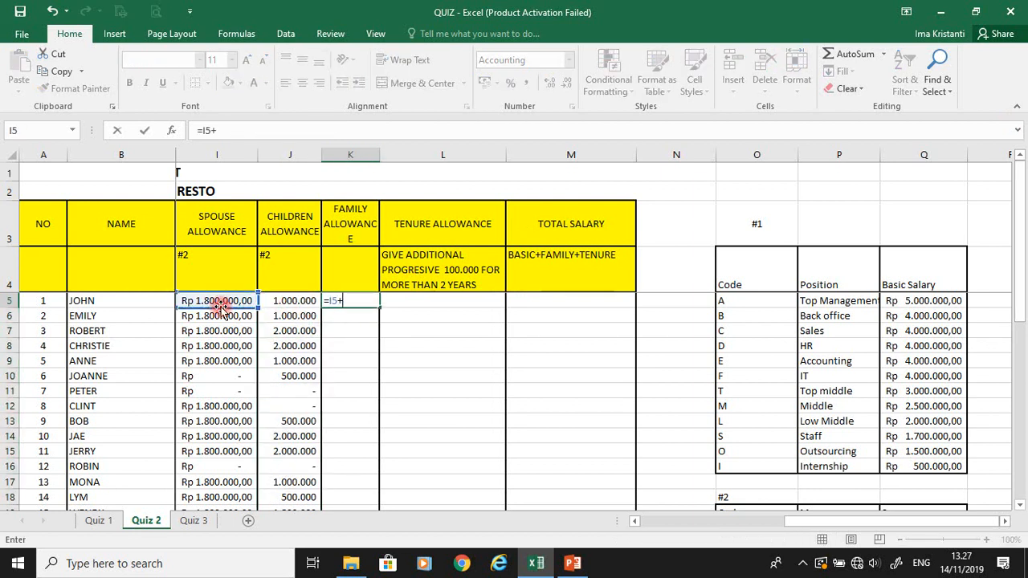
click(284, 299)
key(Return)
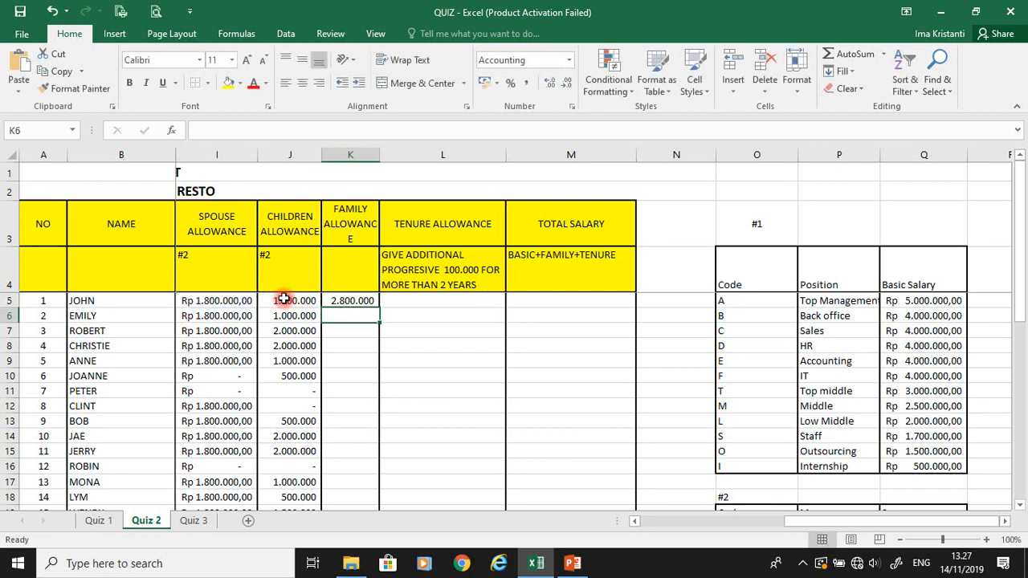
key(Up)
drag(379, 308, 342, 436)
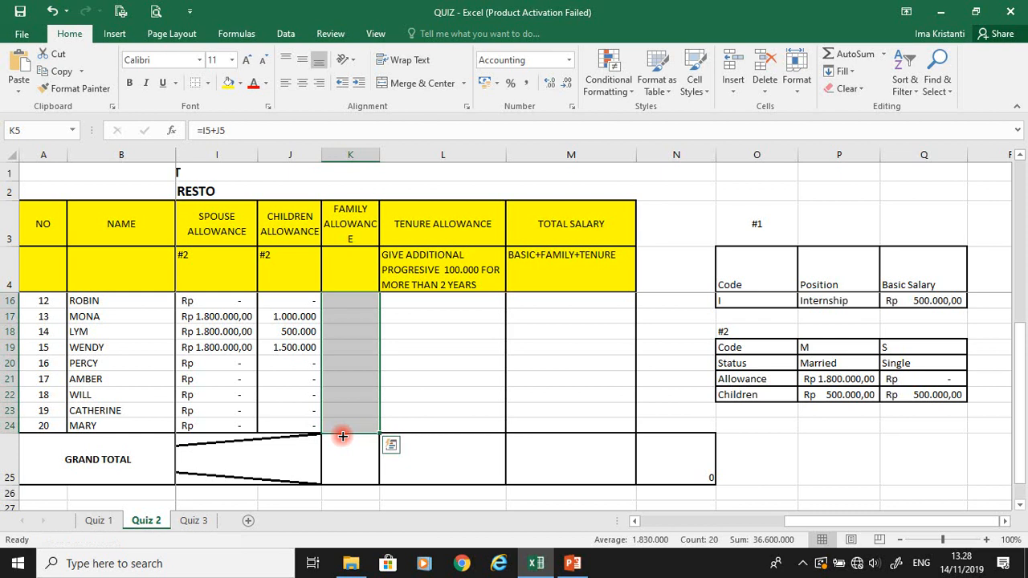
Apply the Accounting number format to the Children Allowance and Family Allowance cells J5:K24
shift+click(312, 423)
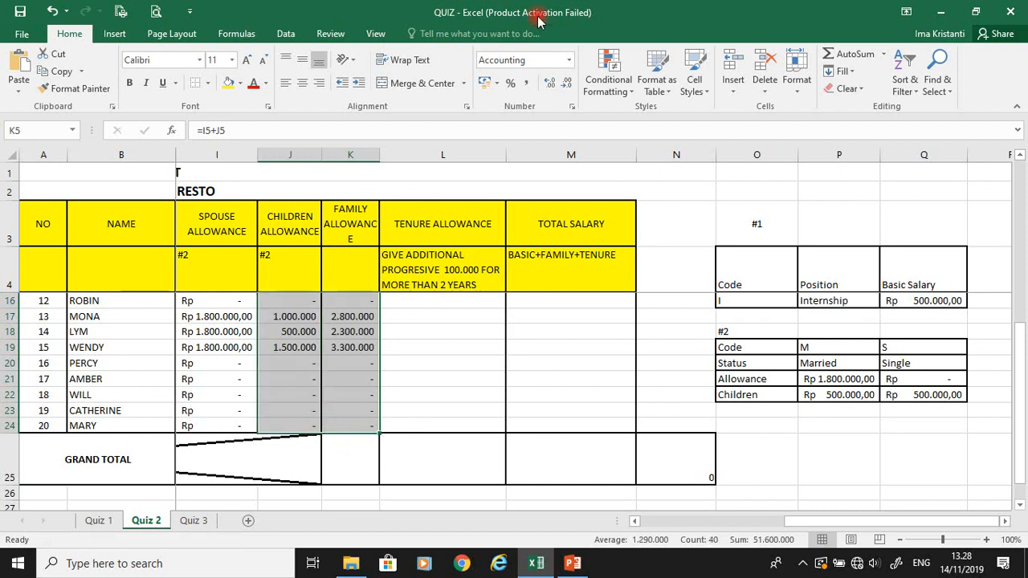
click(568, 60)
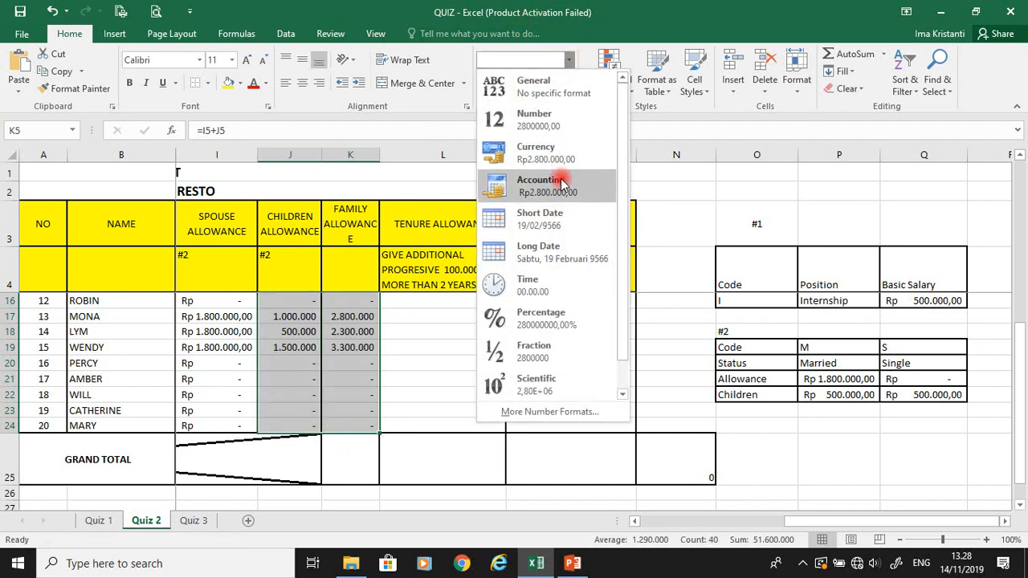
click(563, 184)
click(464, 347)
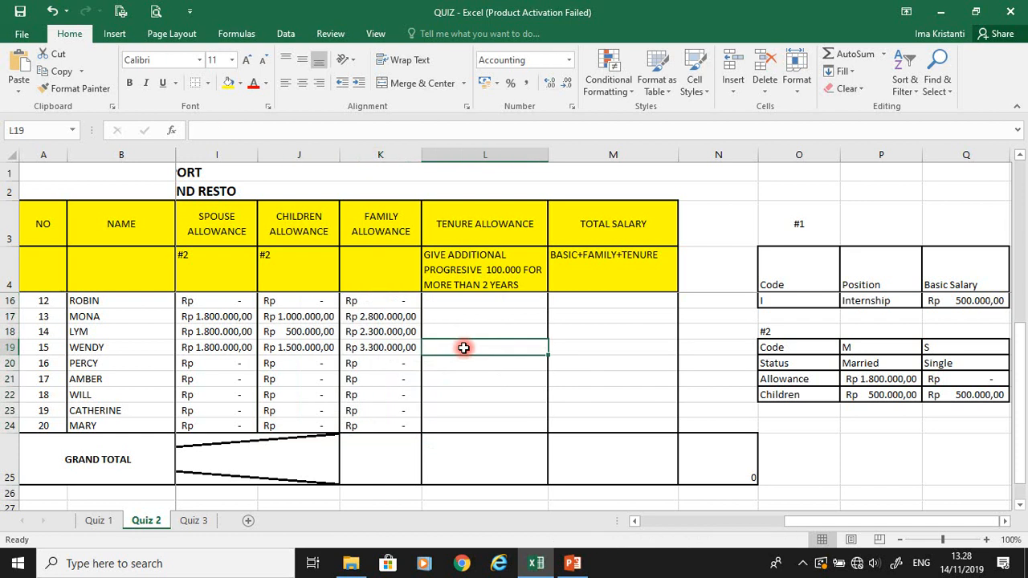
Examine the employees' tenure values in column D against the tenure allowance rule in the header
scroll(464, 347, up, 4)
click(463, 347)
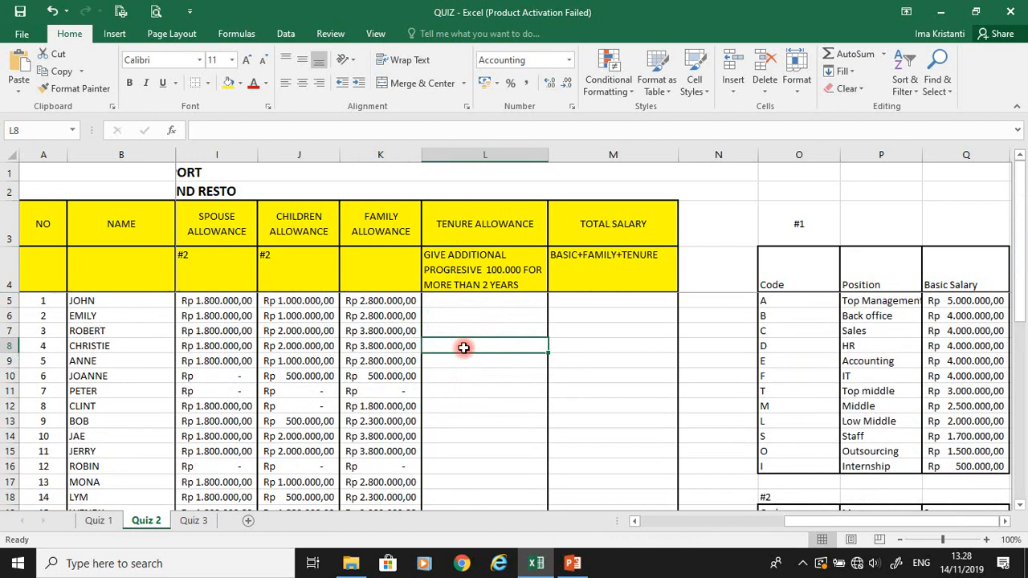
click(478, 298)
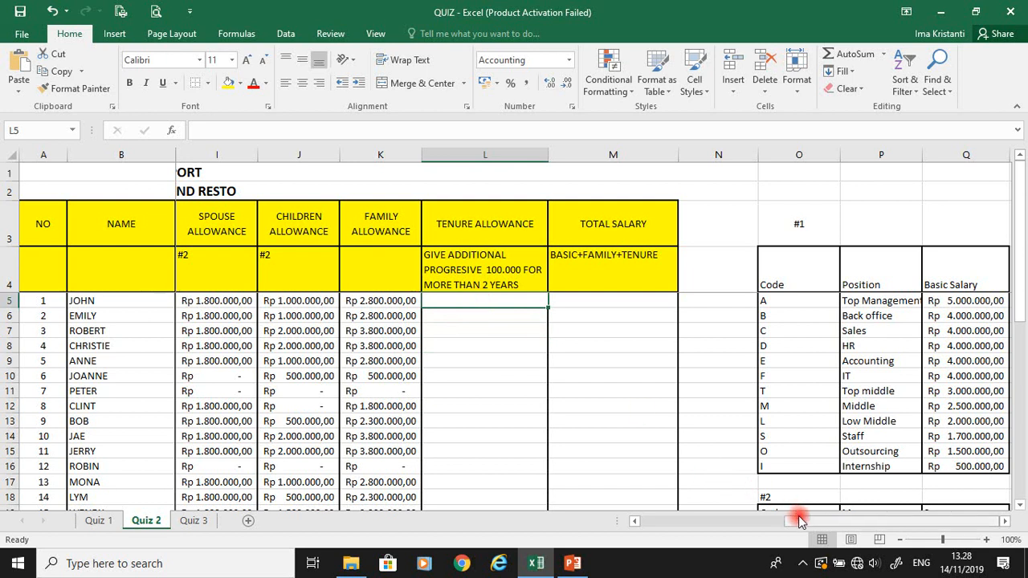
drag(799, 521, 675, 524)
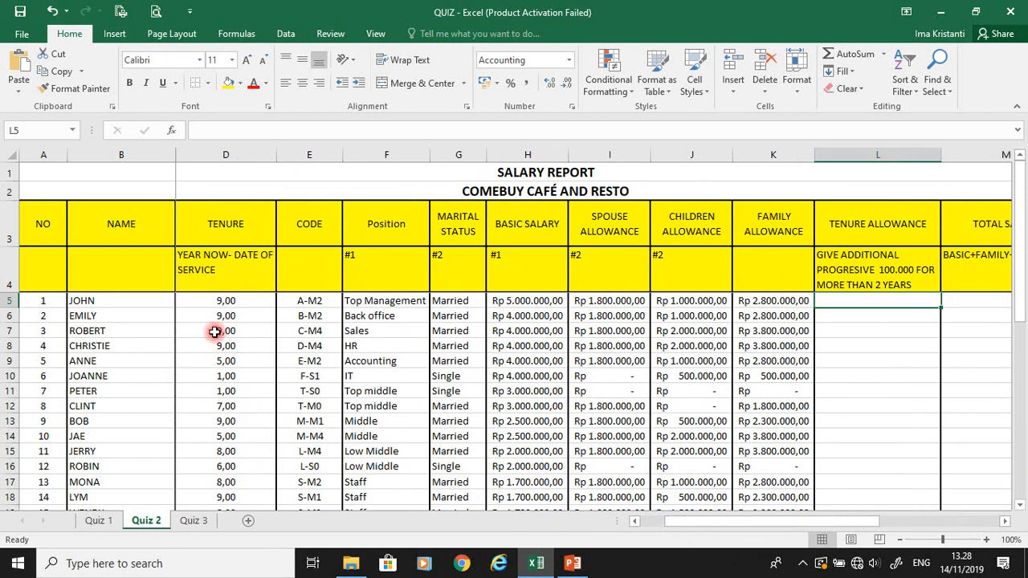
click(194, 296)
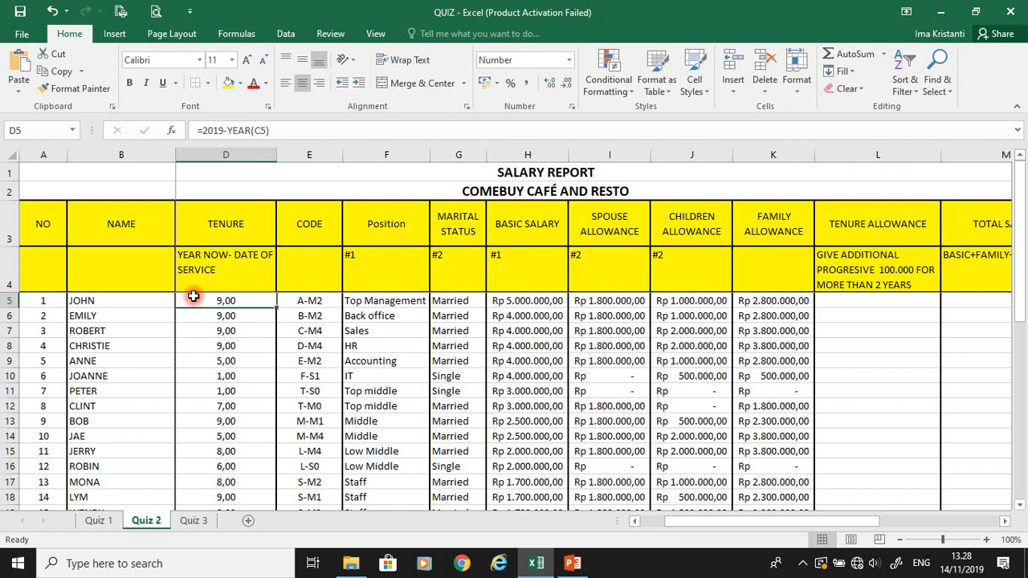
click(226, 389)
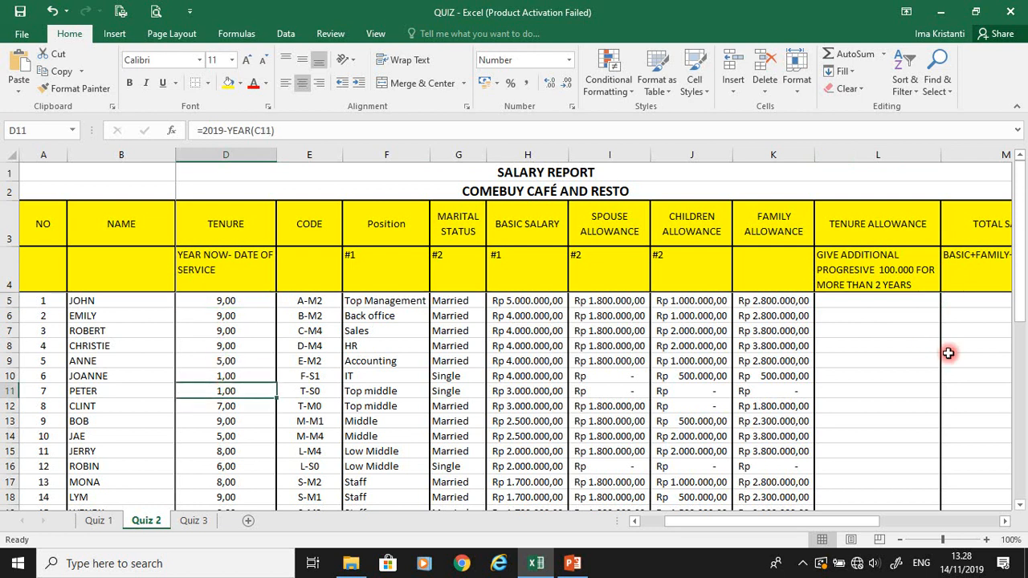
drag(1019, 303, 1019, 225)
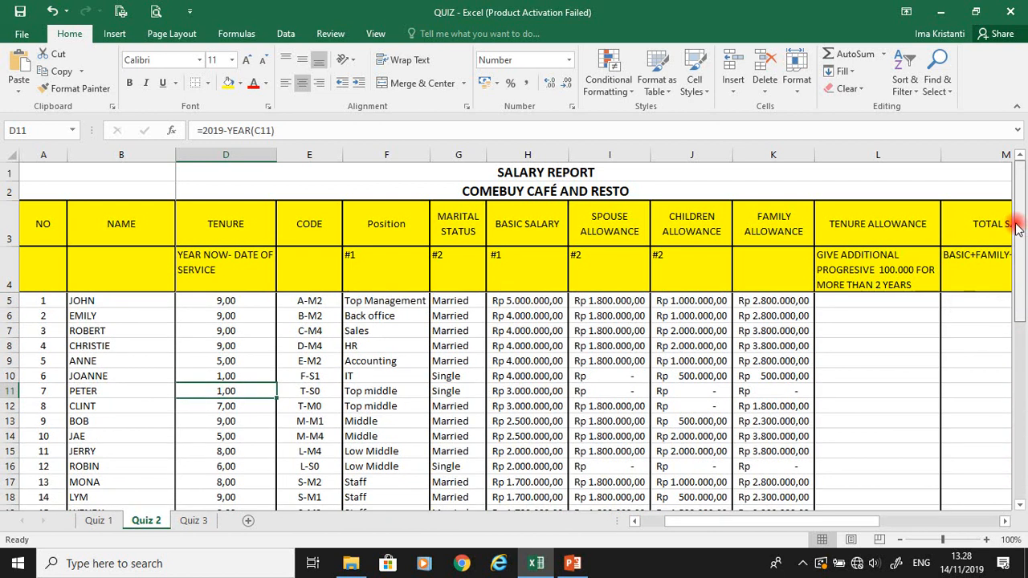
Enter =IF(D5>2;D5*100000;0) in the Tenure Allowance cell L5 and fill it down to L24
click(856, 299)
text(=IF()
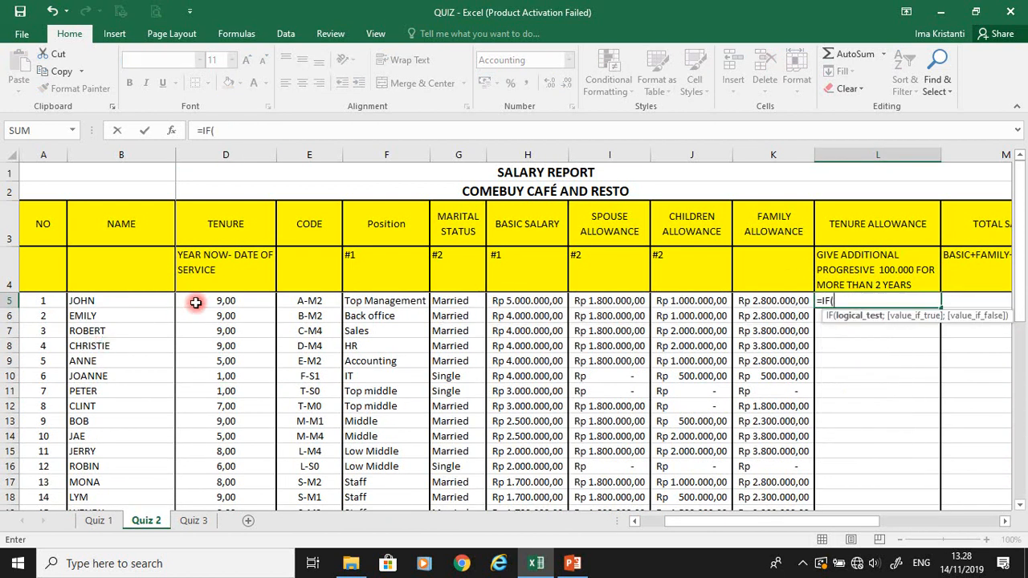
click(196, 302)
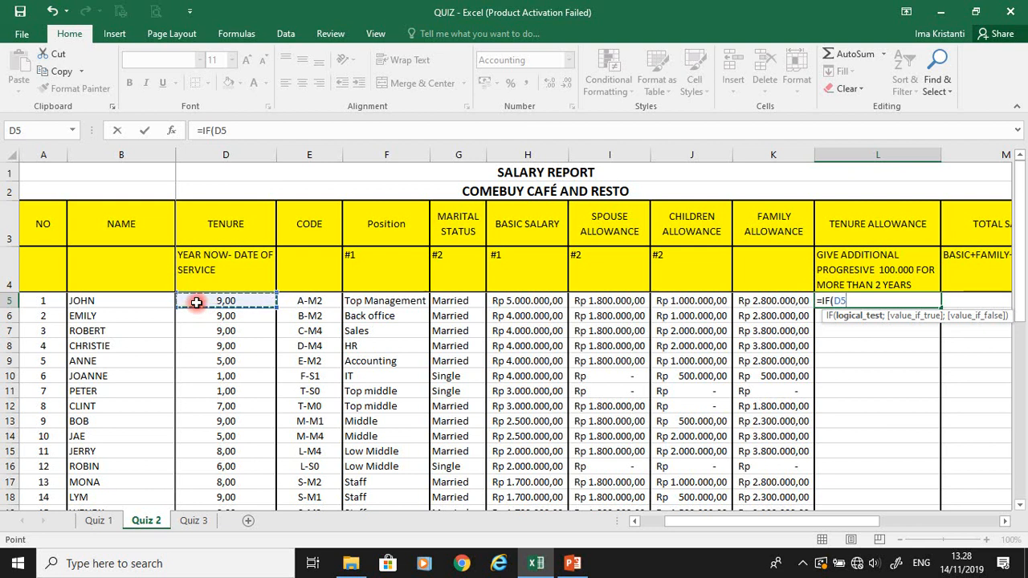
text(>)
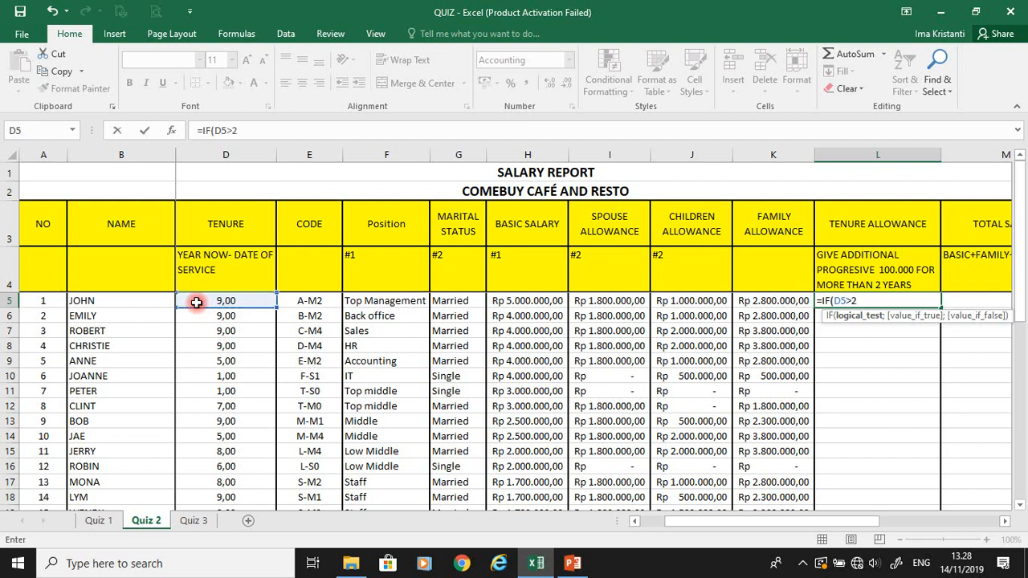
text(2;)
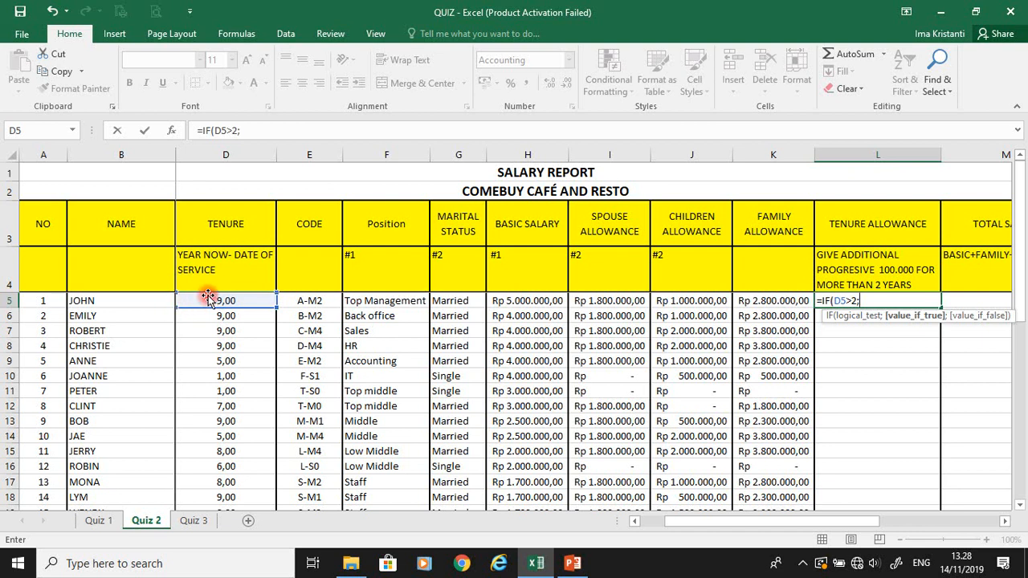
click(187, 302)
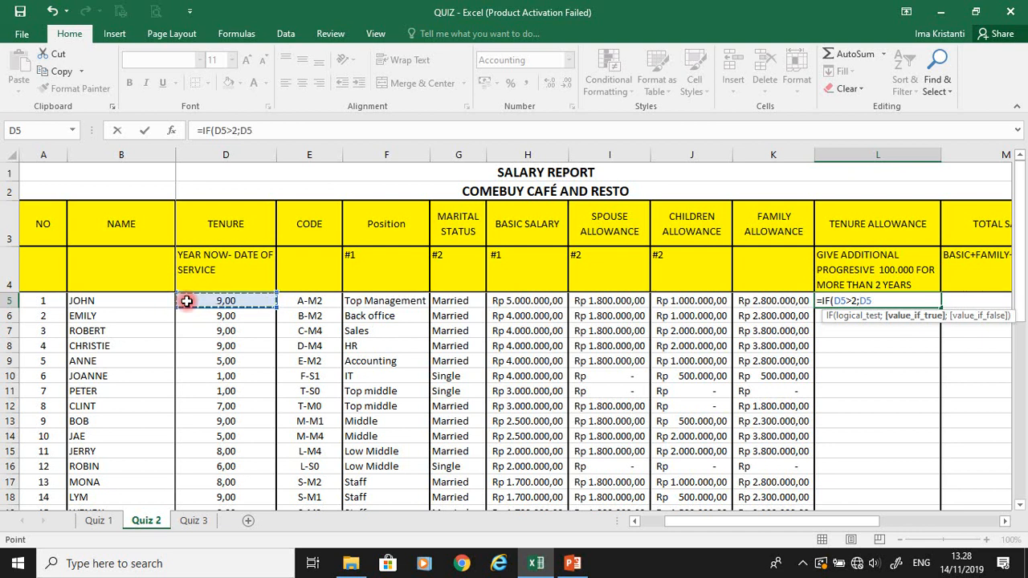
text(*10)
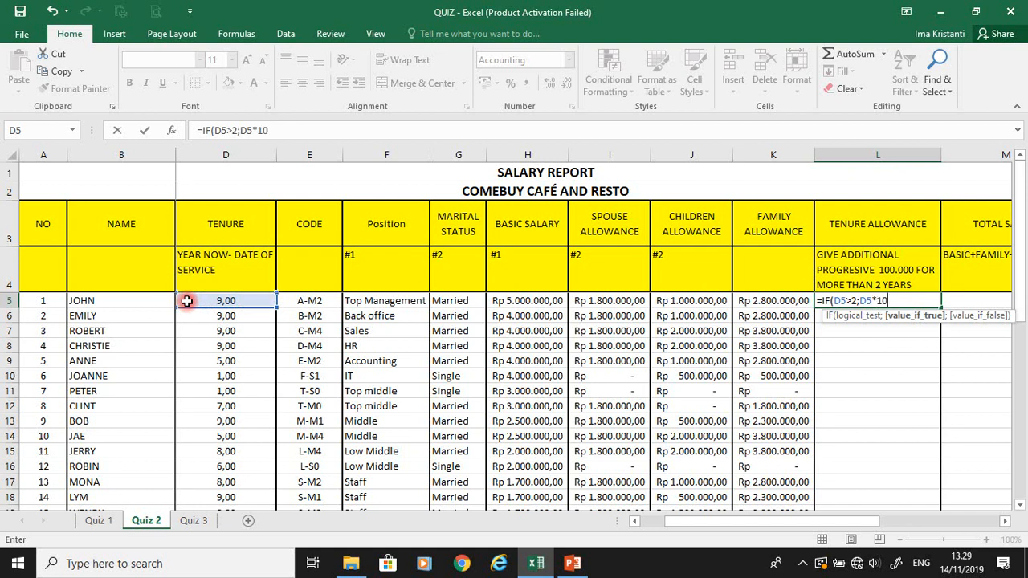
text(0000;)
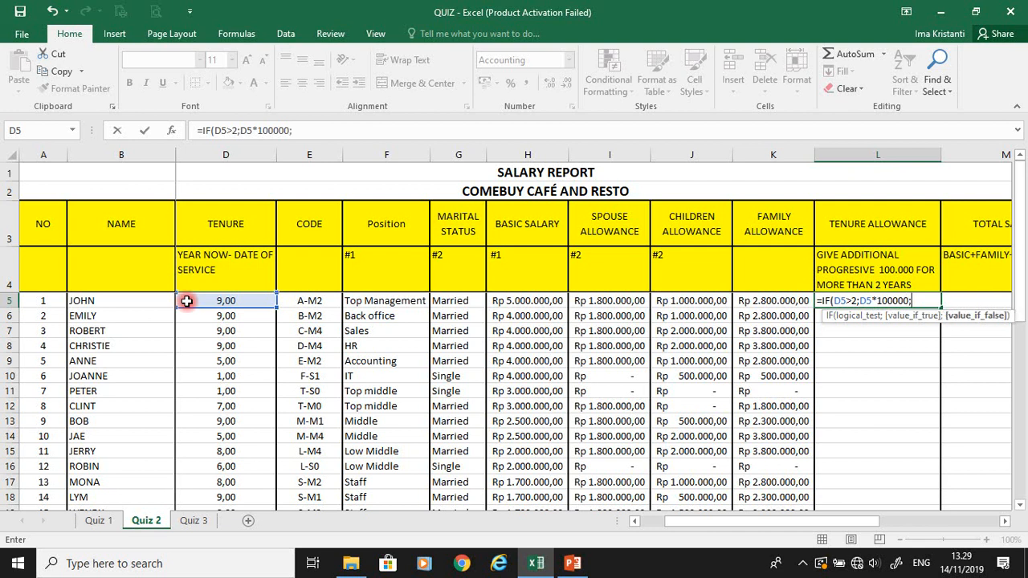
click(318, 132)
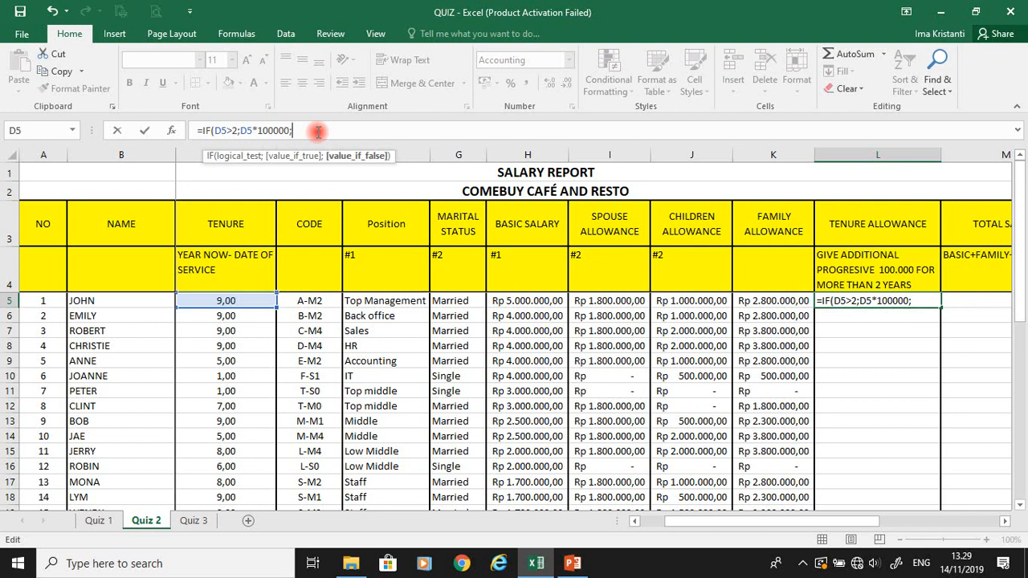
text(0))
key(ctrl+Return)
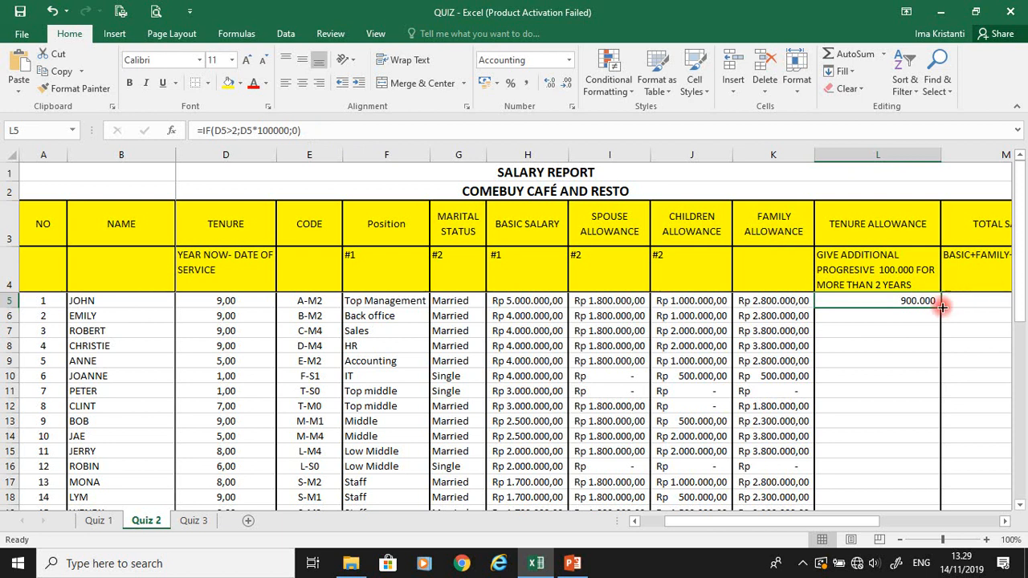
drag(940, 307, 883, 430)
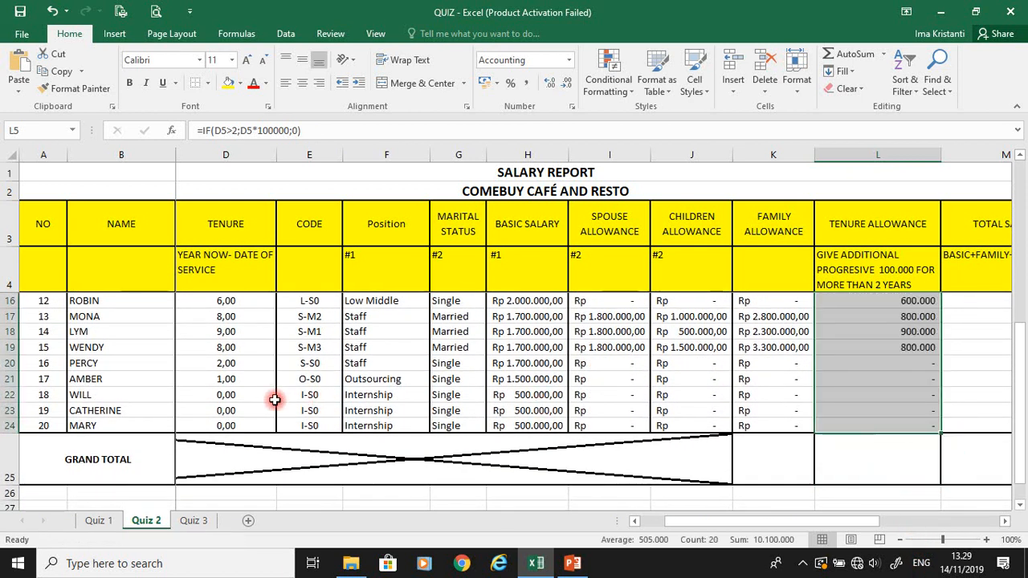
Compare the tenures in D20 and D21 with the tenure allowances calculated for those rows
click(233, 377)
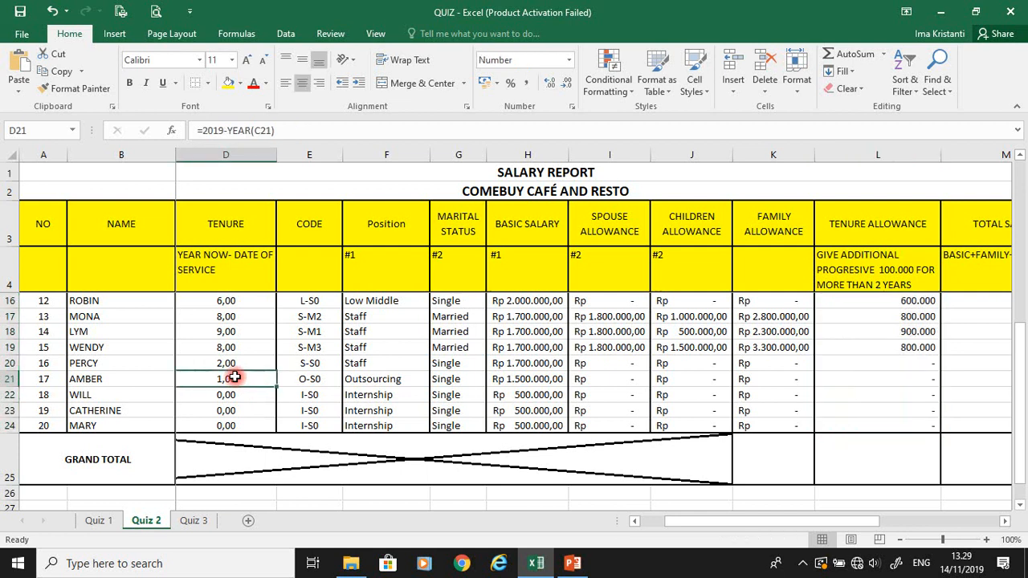
click(9, 378)
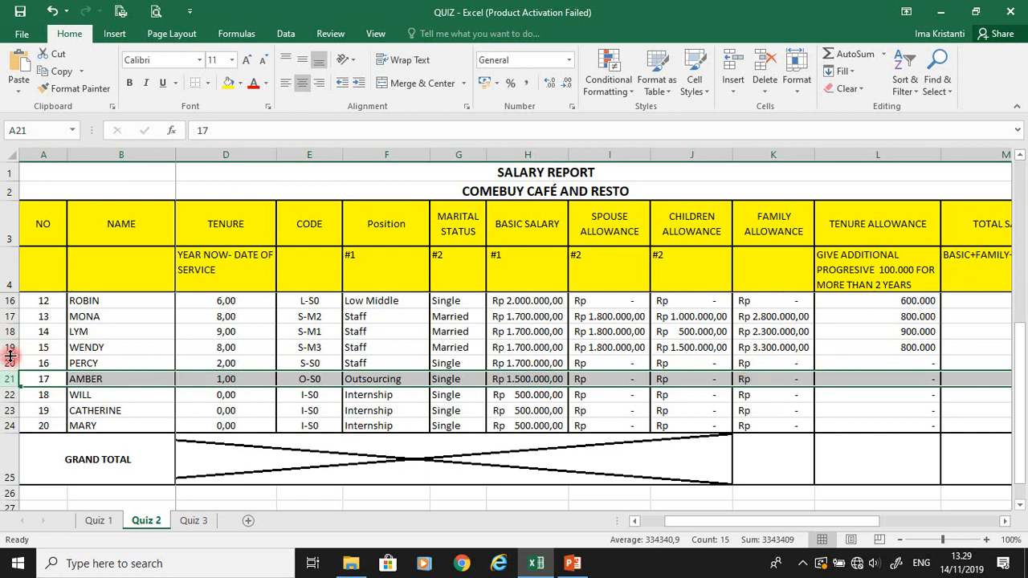
click(250, 364)
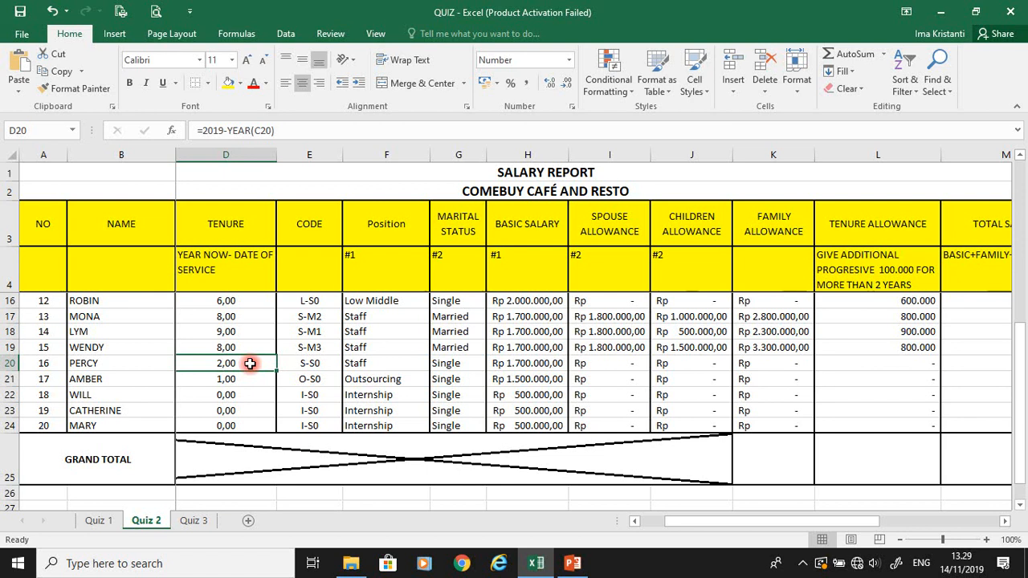
Change the condition in L5 to D5>=2, giving =IF(D5>=2;D5*100000;0), and fill the formula down to L24
mouse_move(844, 521)
mouse_down()
mouse_move(791, 531)
mouse_move(866, 535)
mouse_move(780, 526)
mouse_move(841, 531)
mouse_up()
drag(1021, 411, 999, 223)
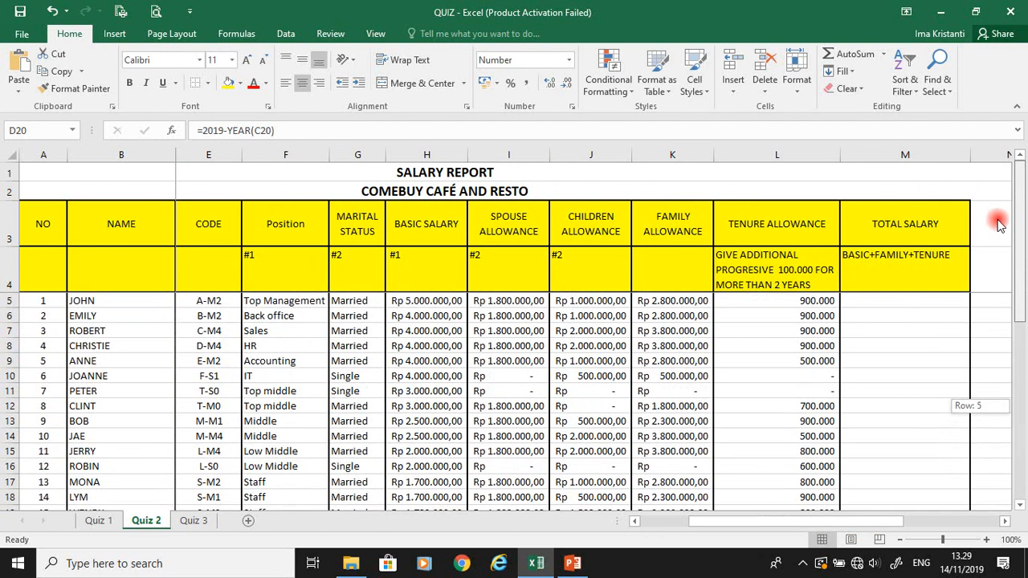
click(814, 302)
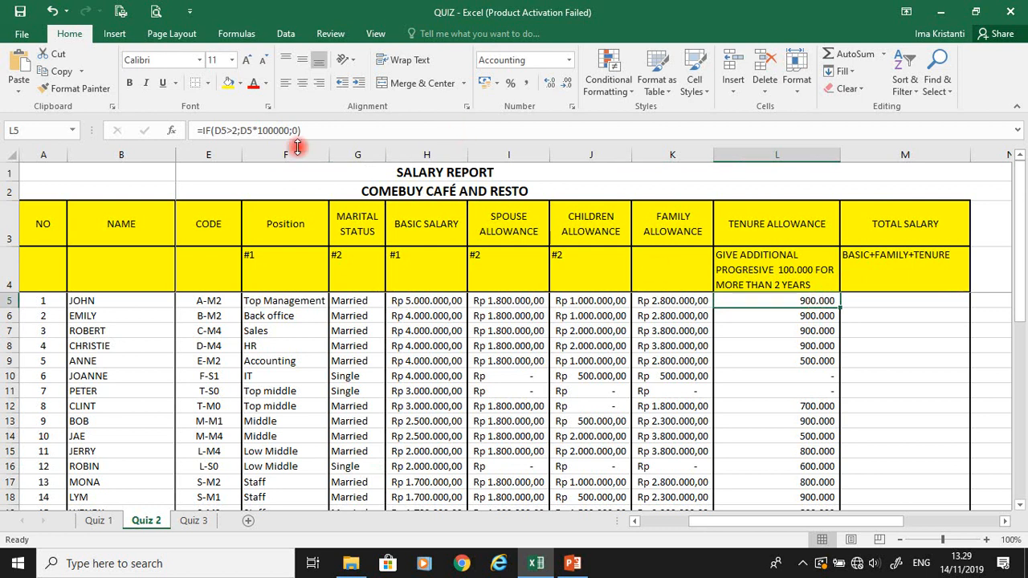
click(233, 131)
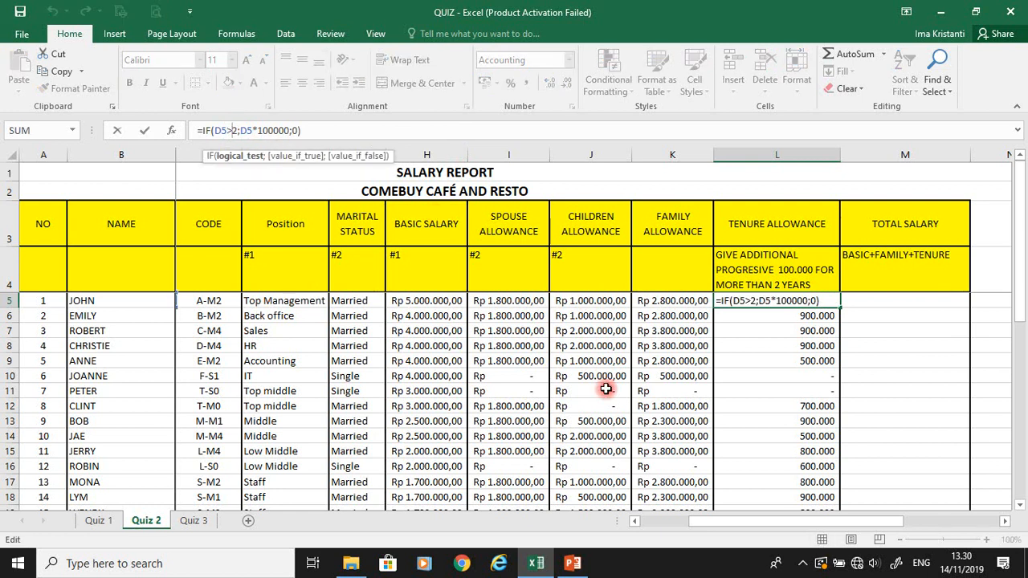
drag(823, 528, 800, 527)
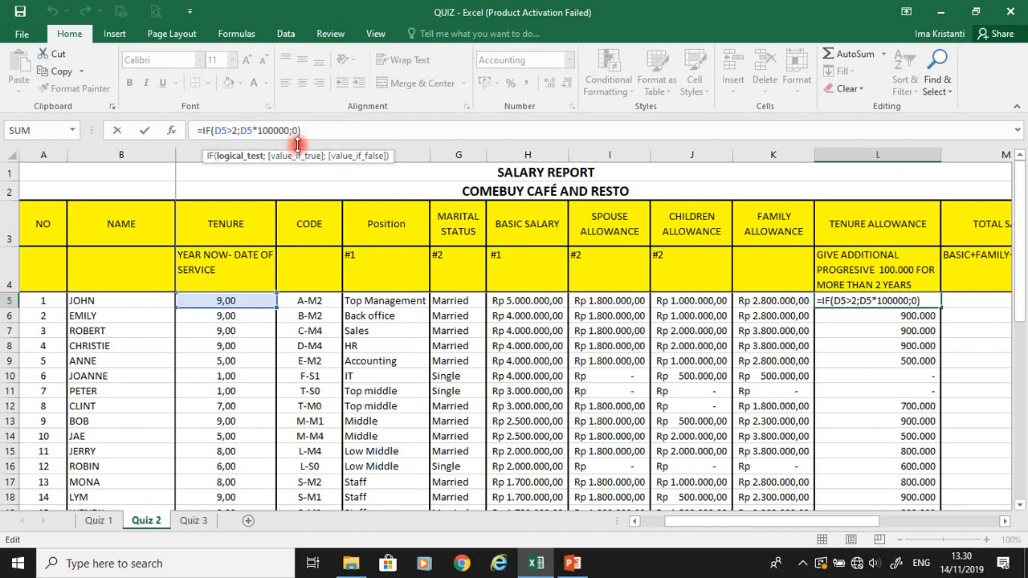
text(=)
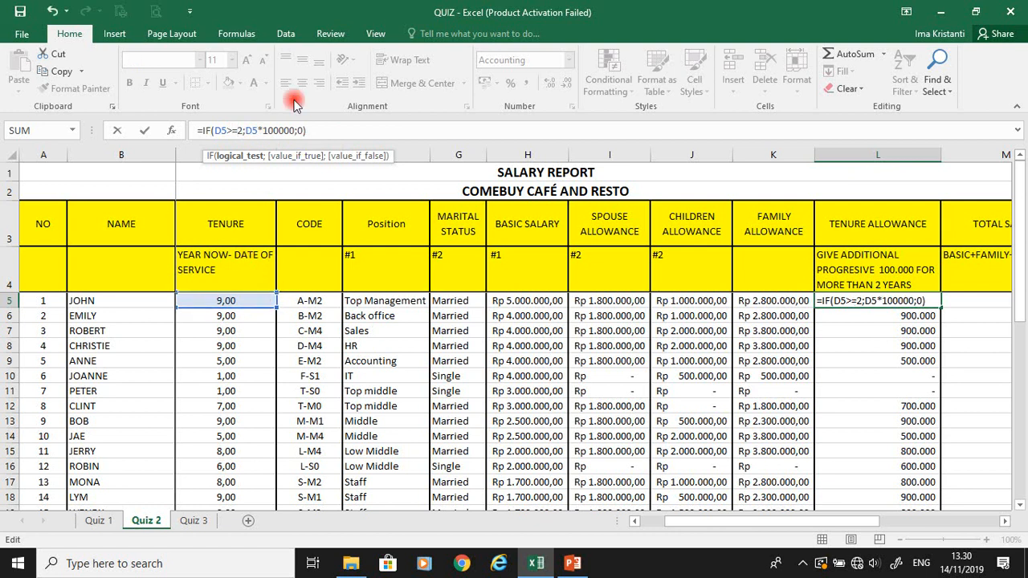
key(Return)
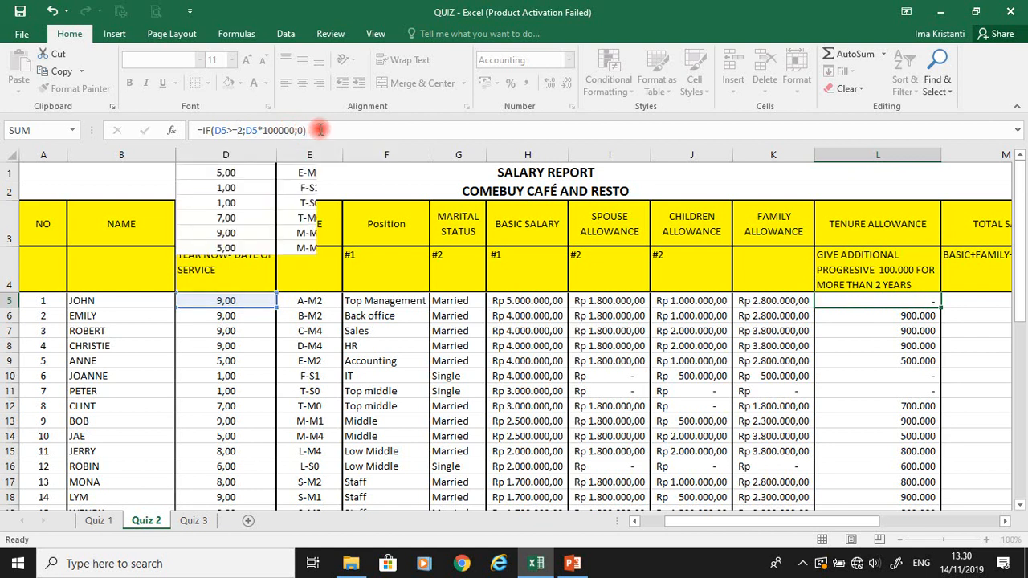
key(Up)
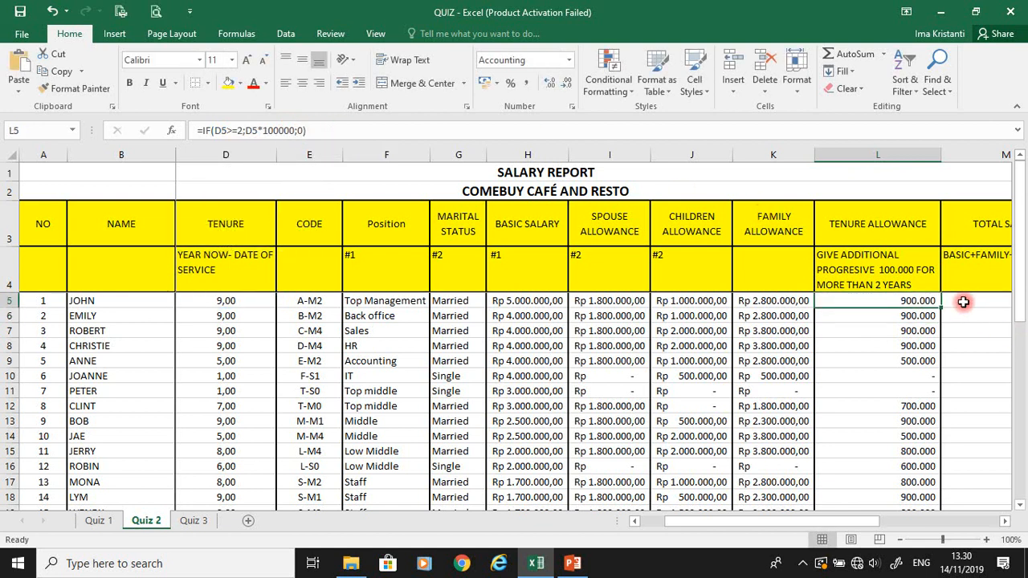
drag(942, 308, 909, 427)
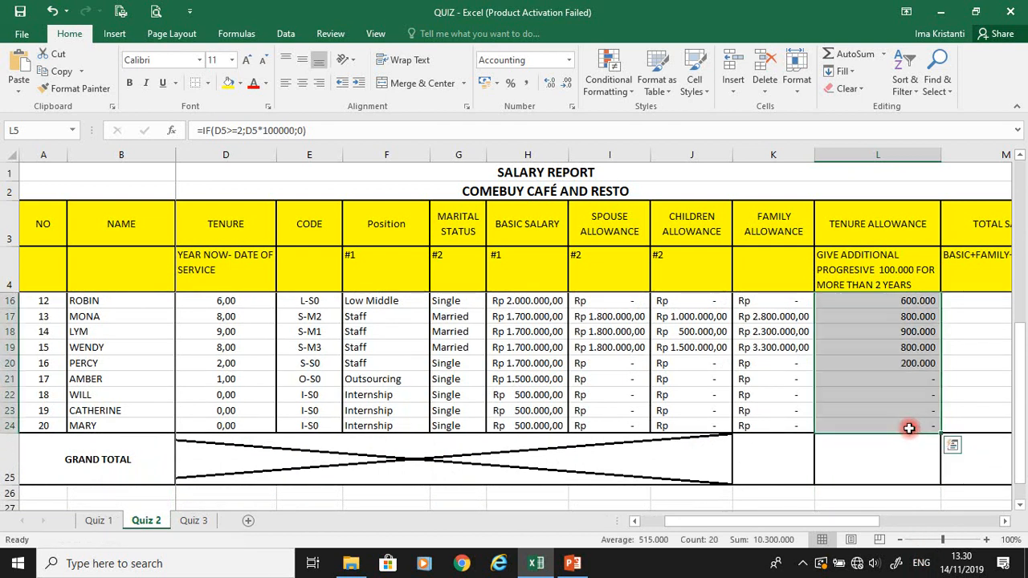
click(913, 366)
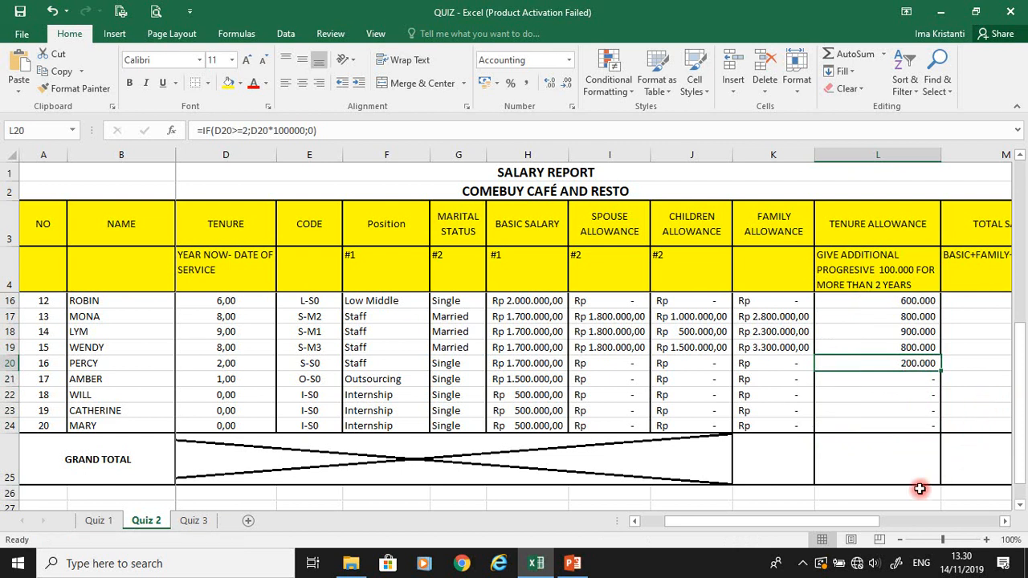
Enter =H5+K5+L5 in the Total Salary cell M5 and fill the formula down to M24
drag(859, 520, 952, 520)
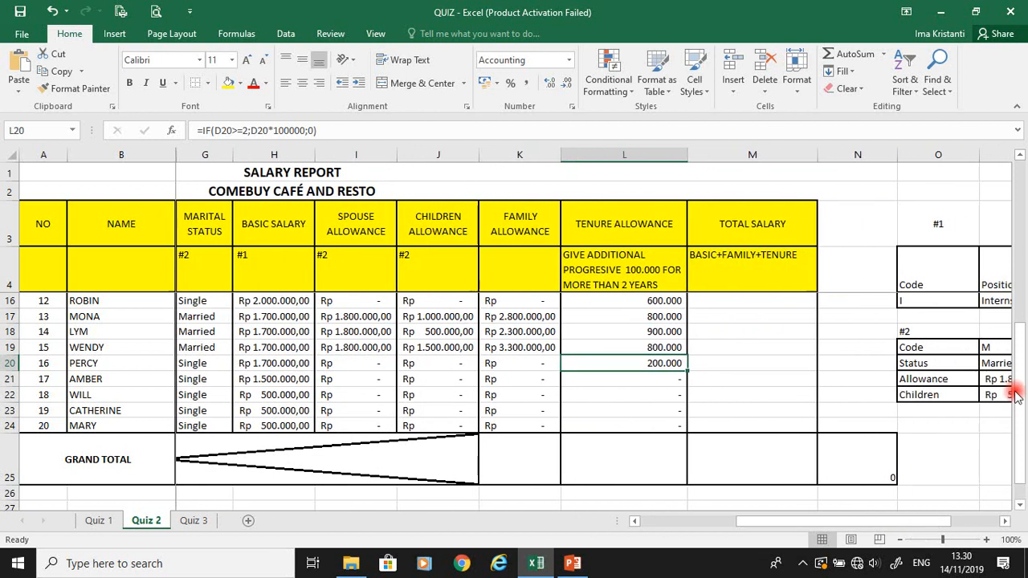
drag(1020, 346, 1012, 120)
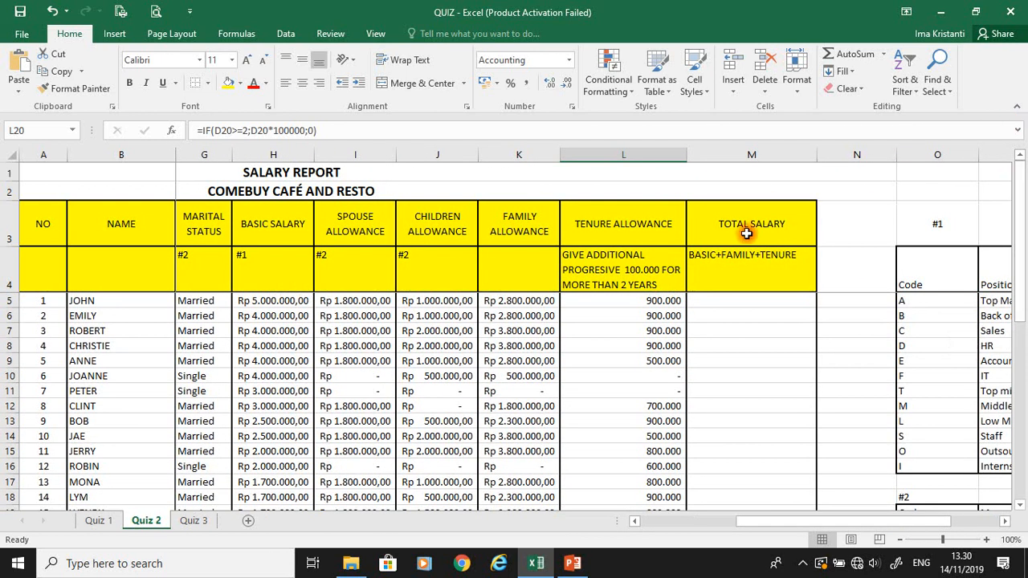
click(719, 300)
text(=)
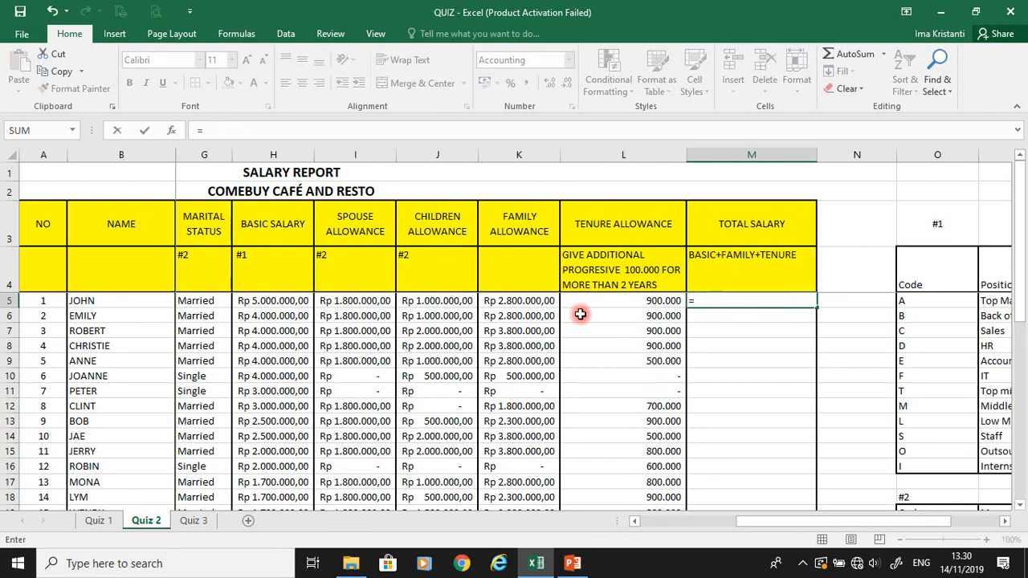
click(283, 304)
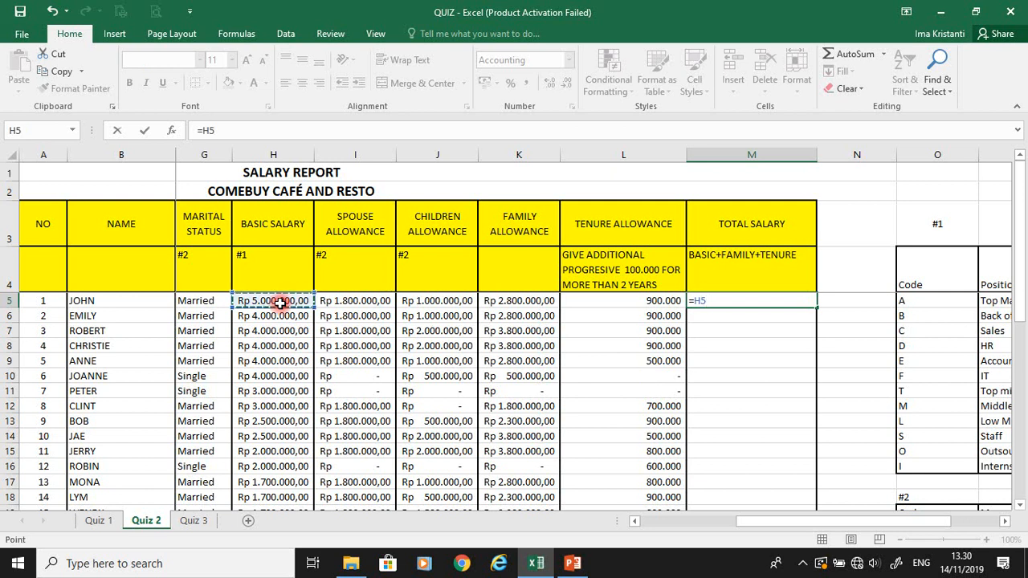
text(+)
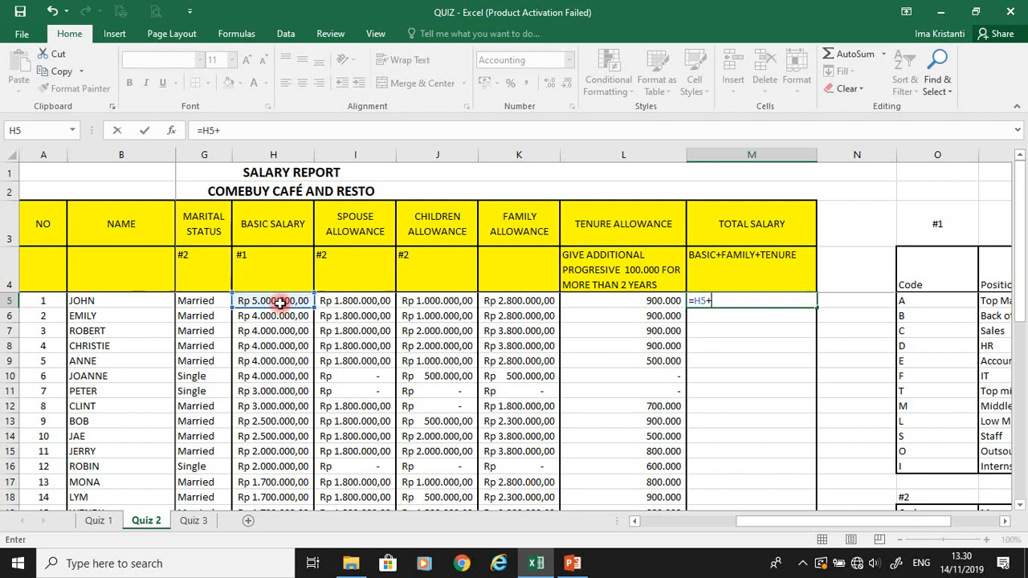
click(542, 300)
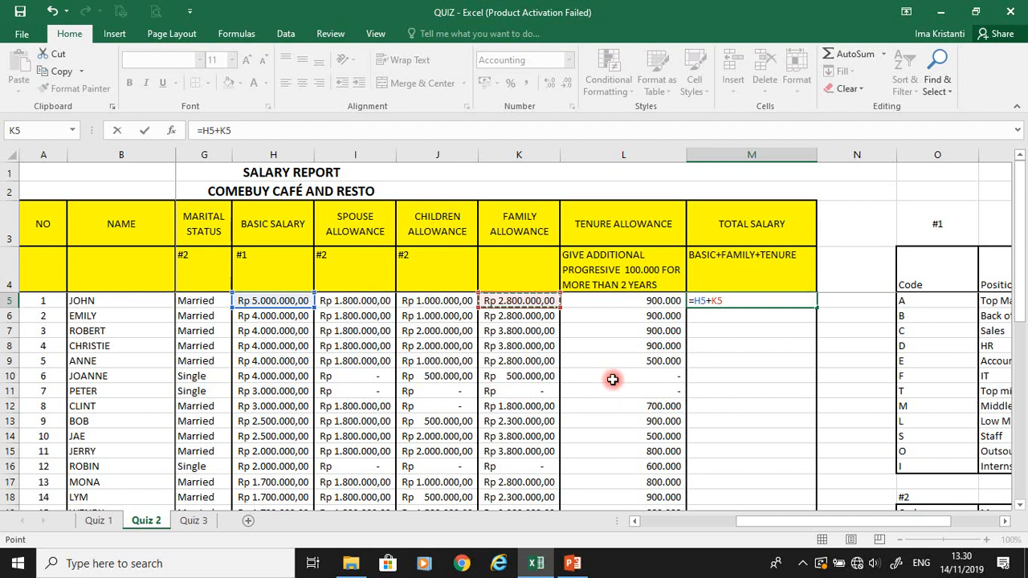
text(+)
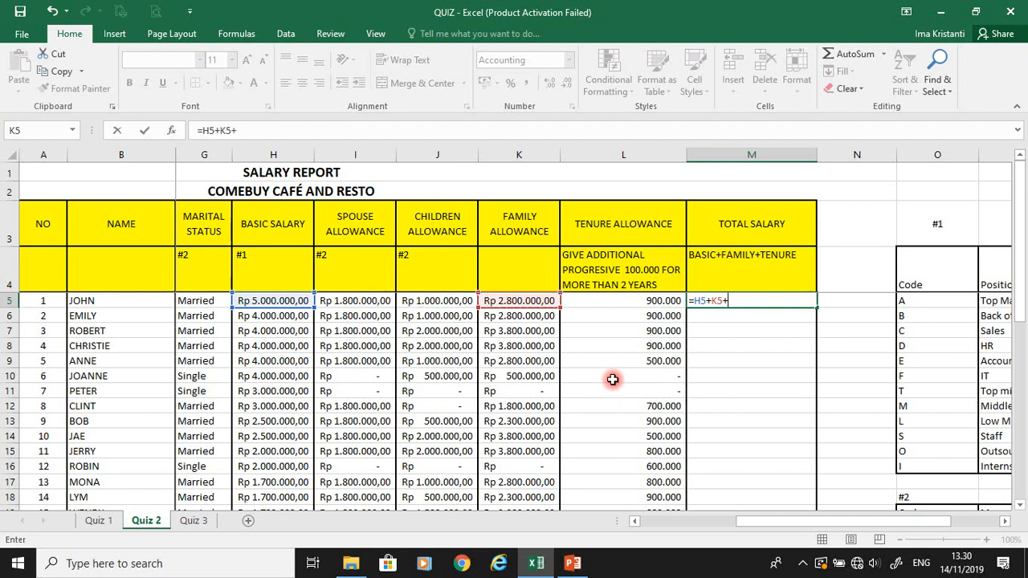
click(634, 301)
key(ctrl+Return)
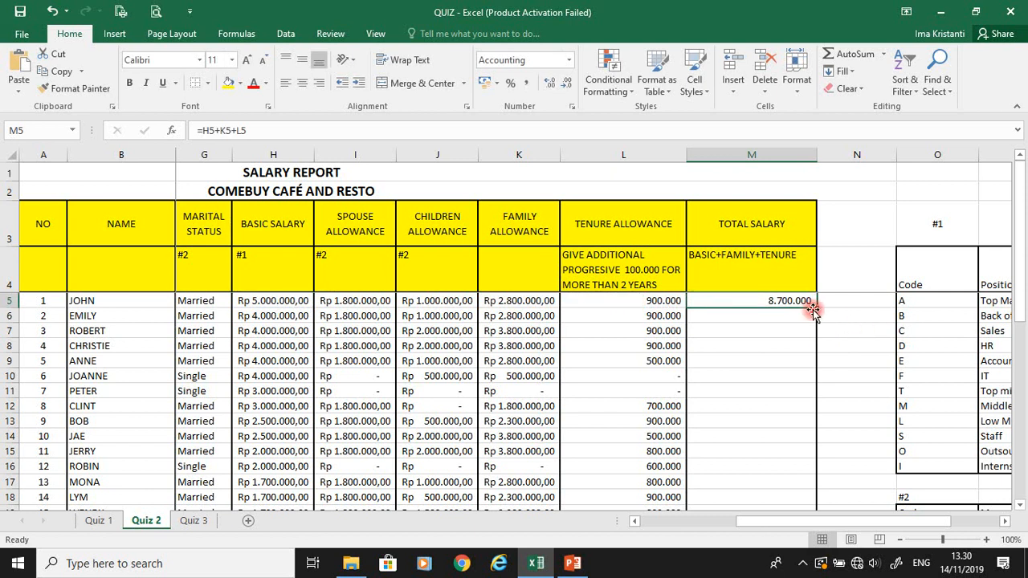
drag(816, 308, 775, 440)
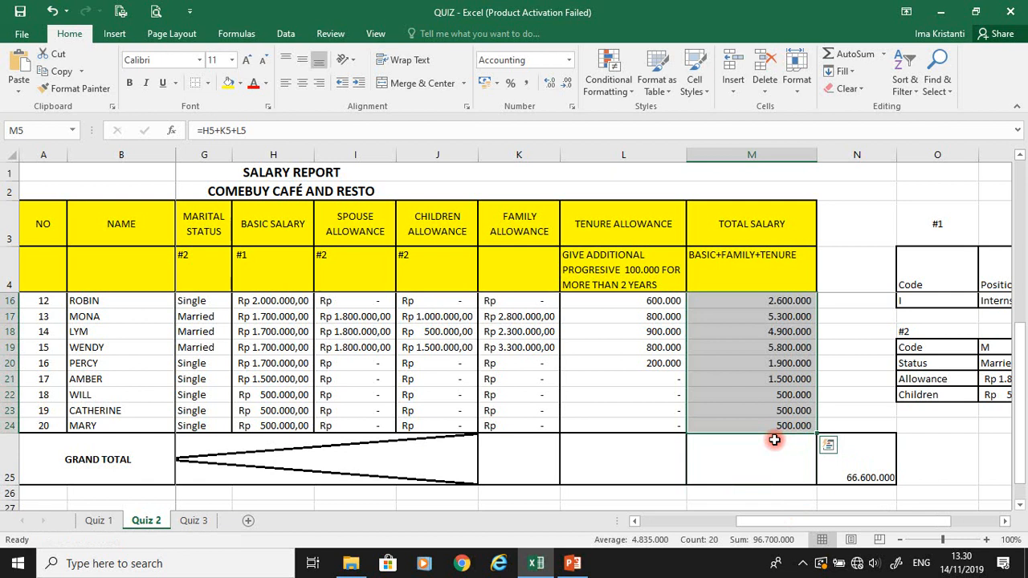
Apply the Accounting number format to the Tenure Allowance and Total Salary values in L5:M24
shift+click(636, 424)
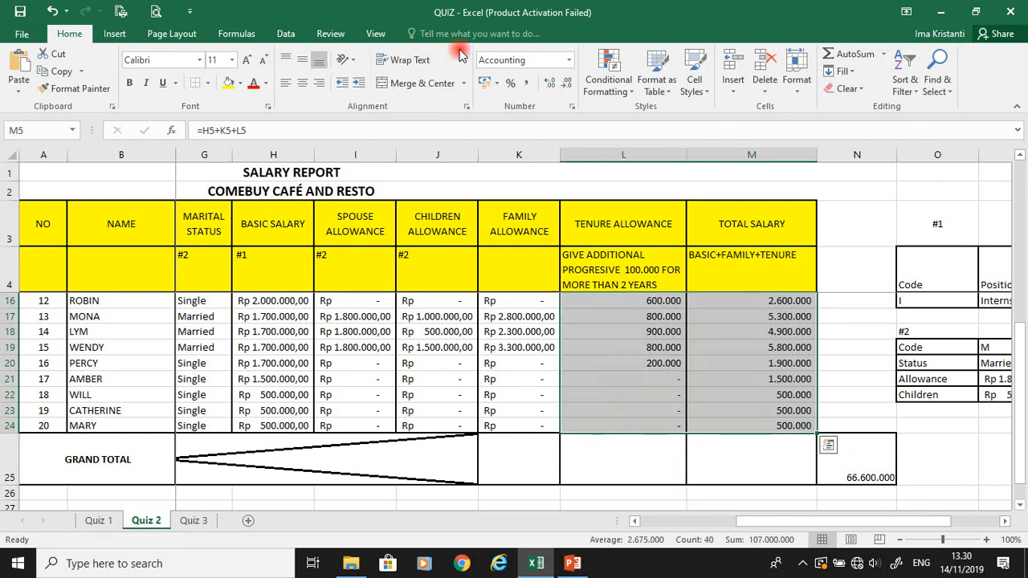
click(568, 59)
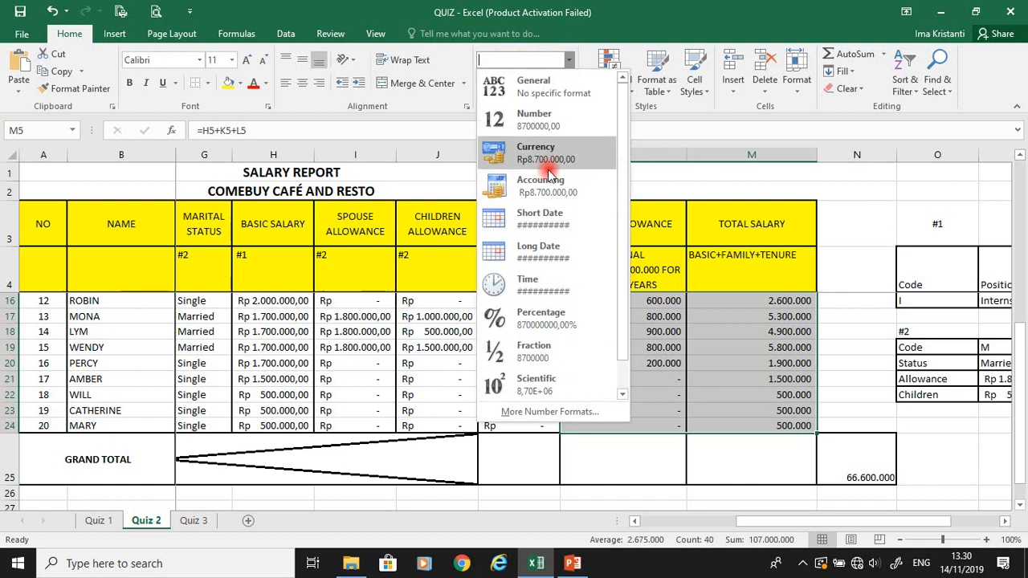
click(547, 193)
click(751, 376)
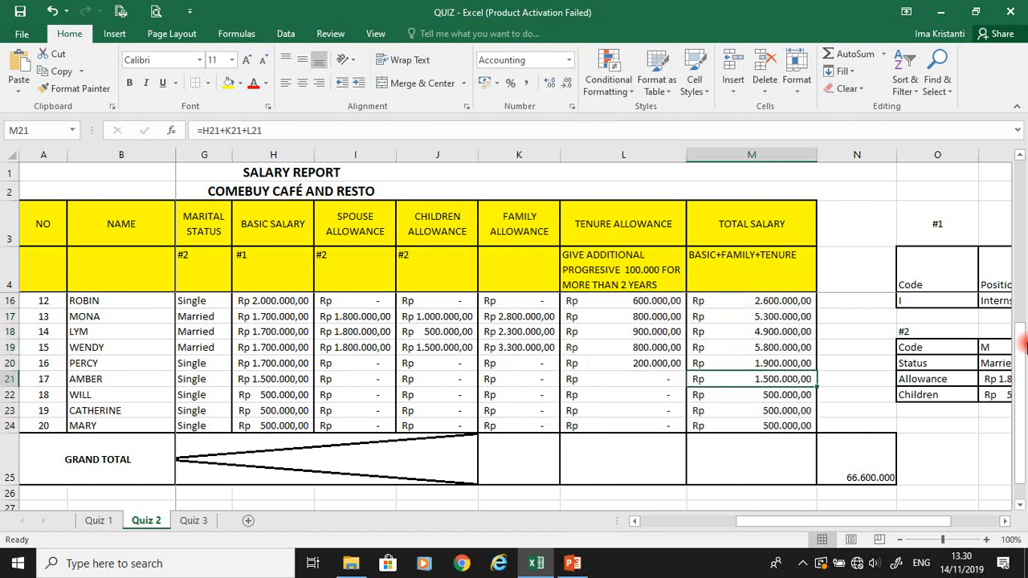
Delete the misplaced SUM formula from cell N25 beside the Grand Total row
mouse_move(1024, 365)
mouse_down()
mouse_move(1018, 168)
mouse_move(1020, 368)
mouse_up()
click(847, 474)
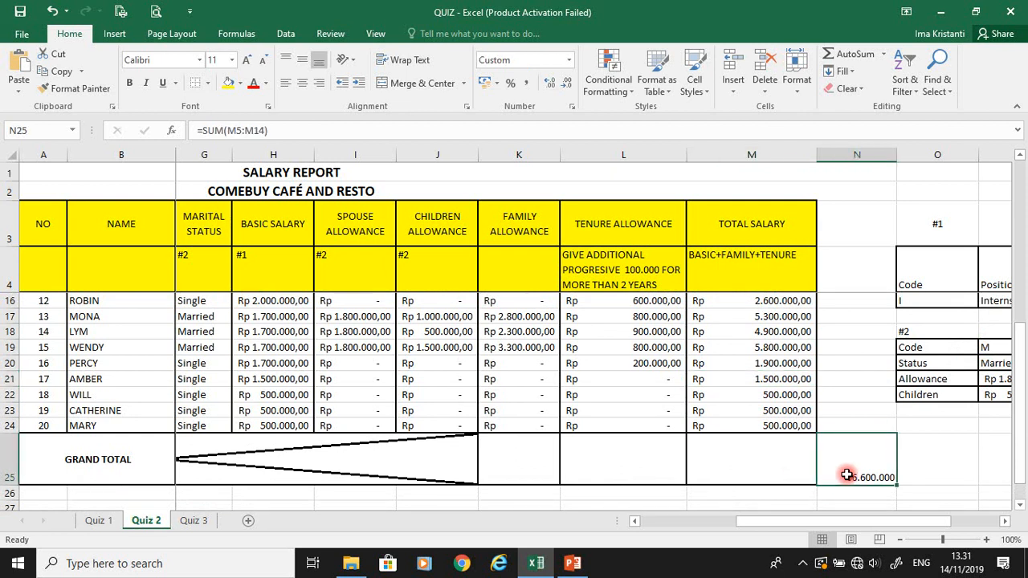
key(Delete)
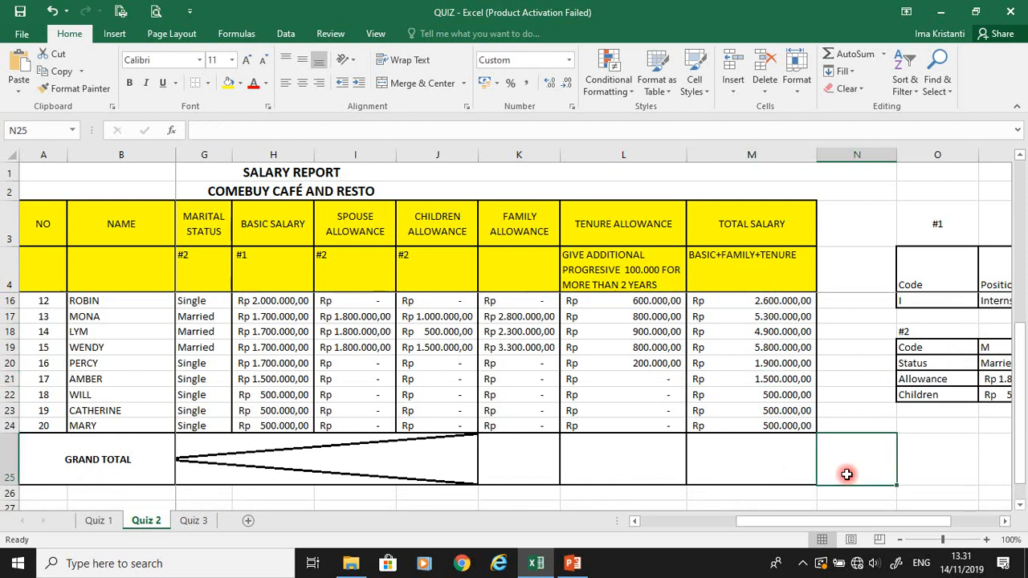
Enter =SUM(M5:M24) in cell M25 to calculate the grand total of the total salaries
click(724, 470)
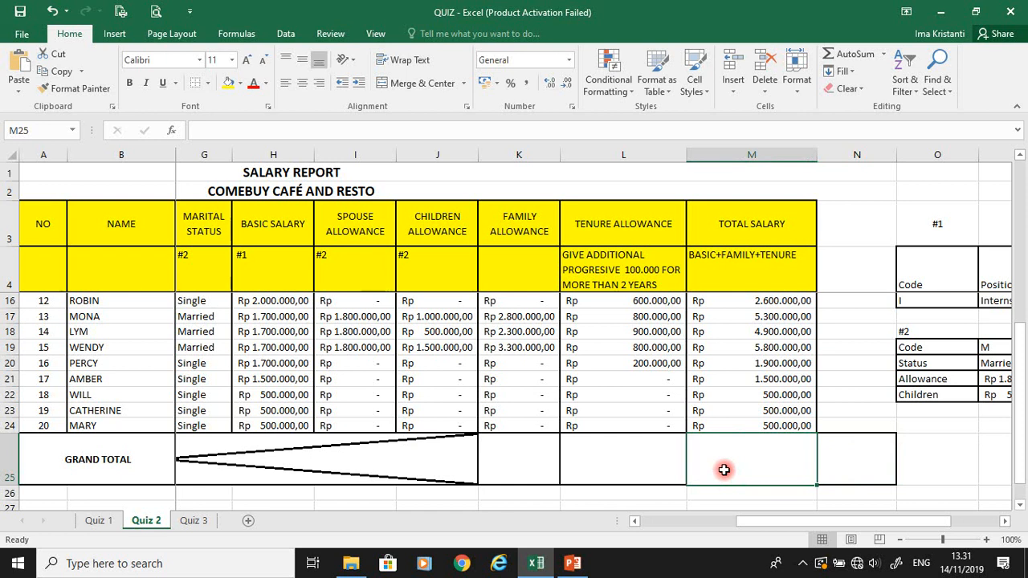
text(=)
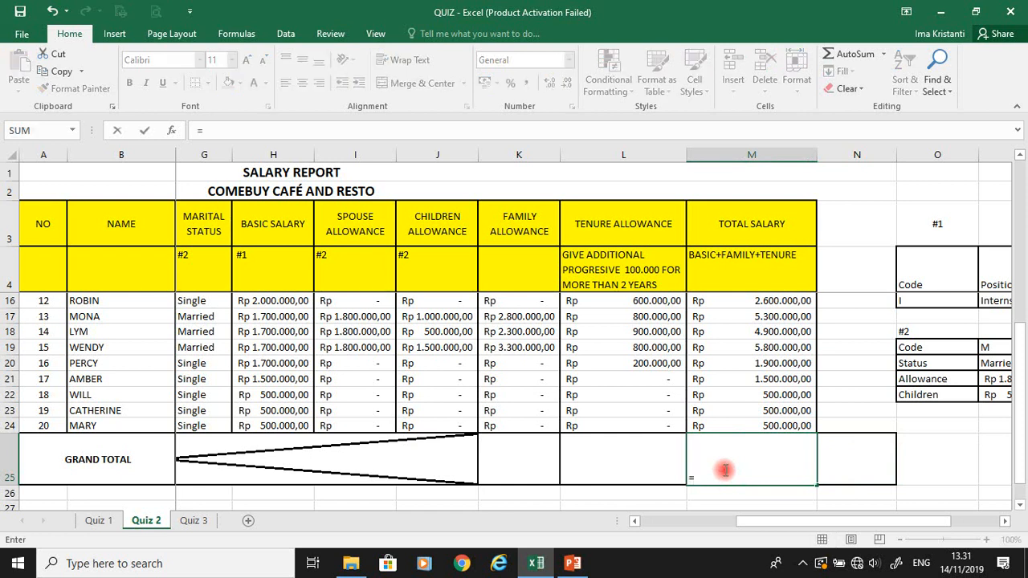
text(SUM()
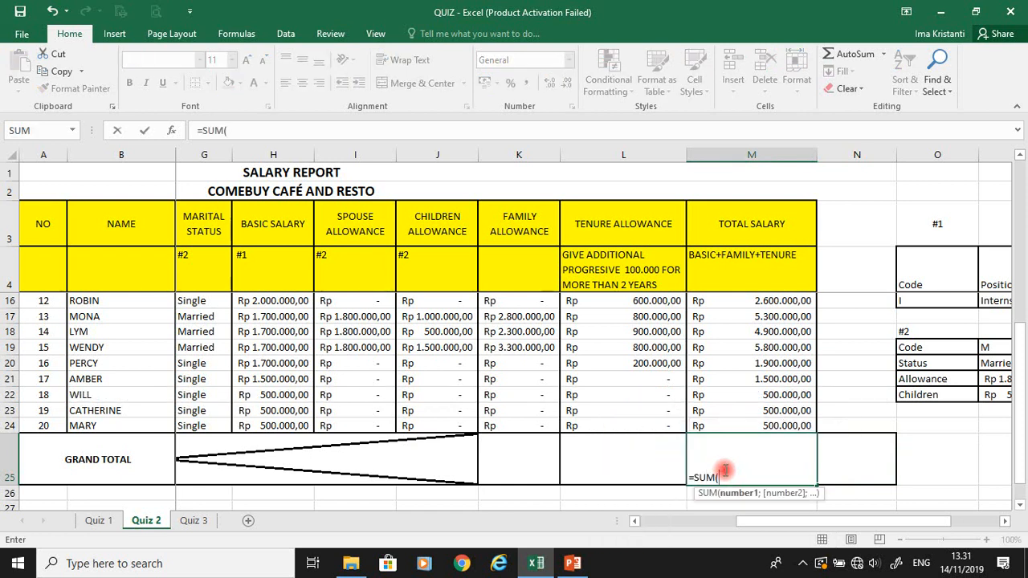
click(715, 423)
drag(1019, 344, 994, 182)
shift+click(776, 301)
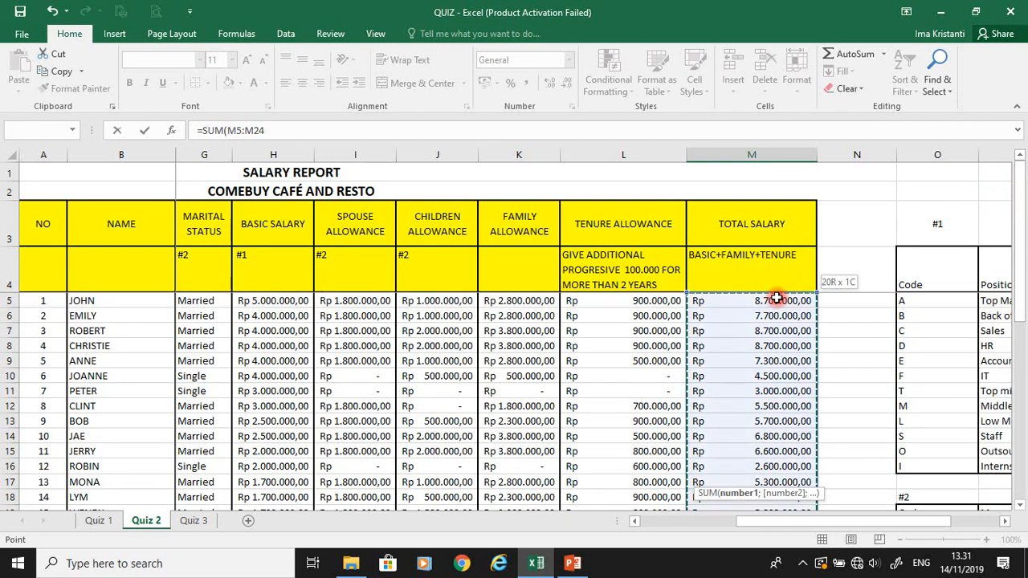
key(Return)
key(Up)
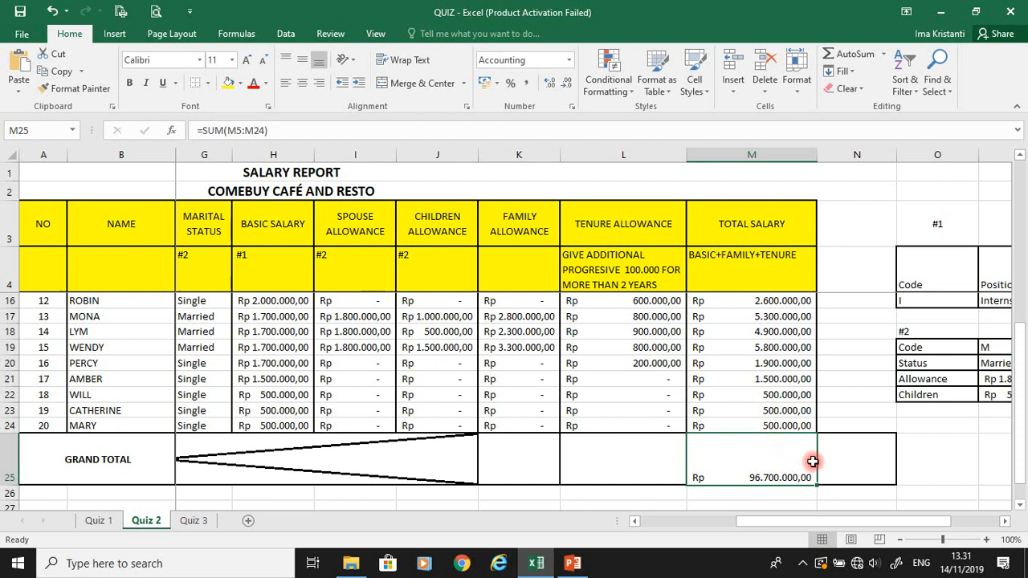
click(861, 458)
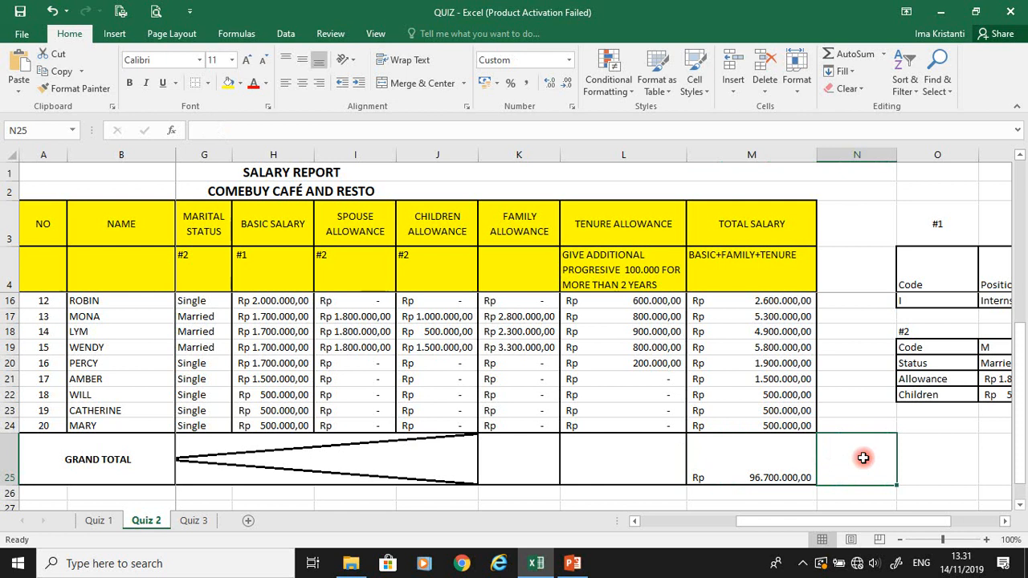
Open the Quiz 3 sheet and view its worksheet table and criteria tables
click(193, 521)
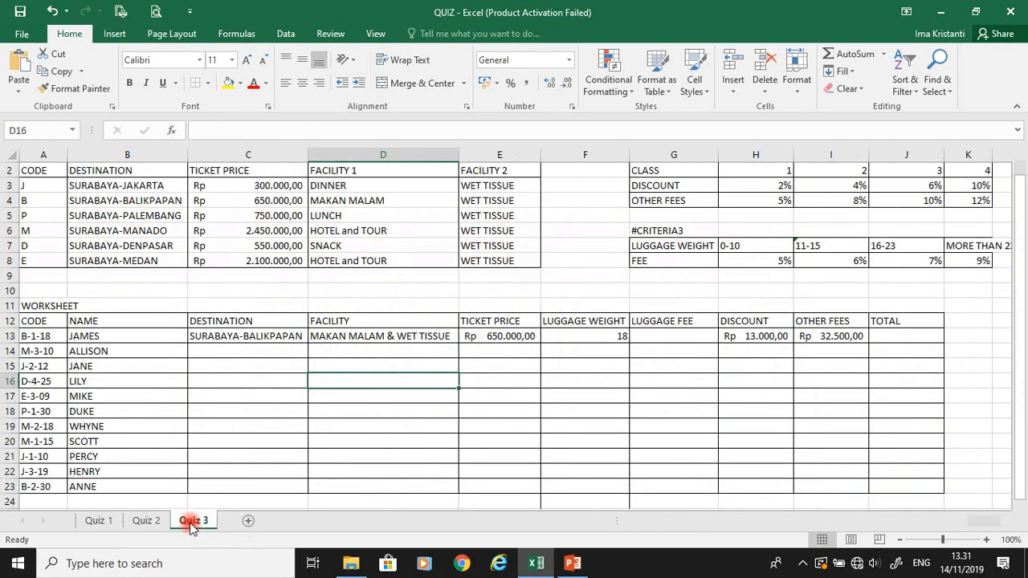
click(562, 396)
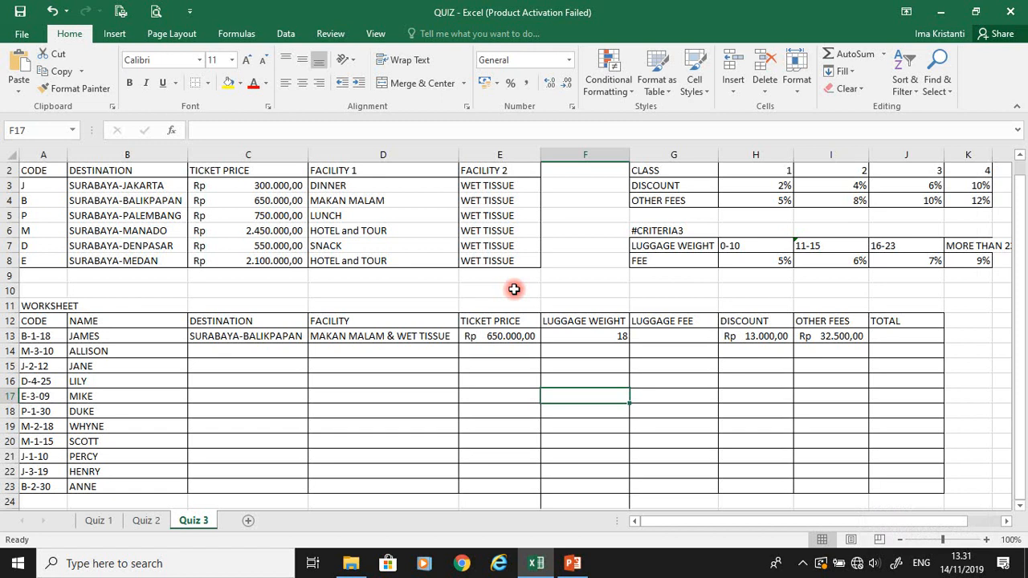
click(801, 563)
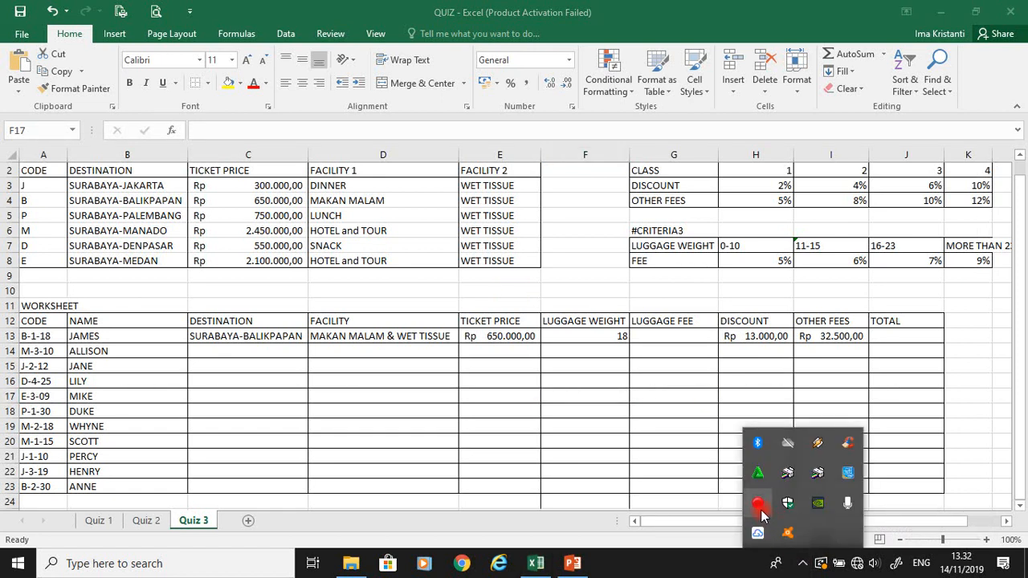